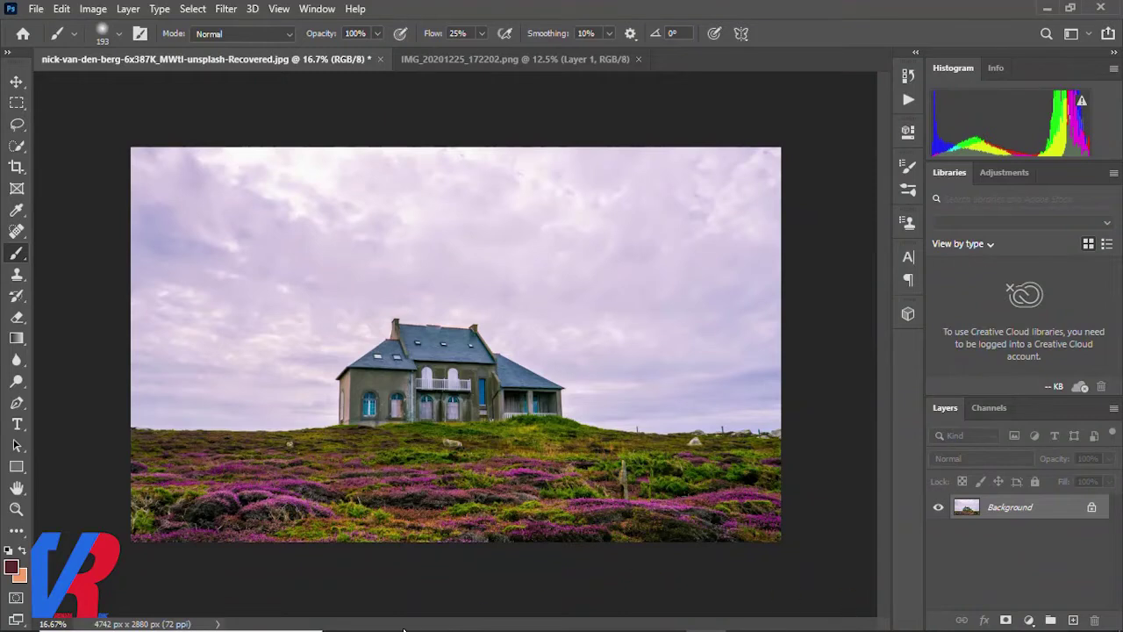
Switch to the IMG_20201225_172202.png document showing the cut-out seated man.
{"action": "left_click", "coordinate": [502, 59]}
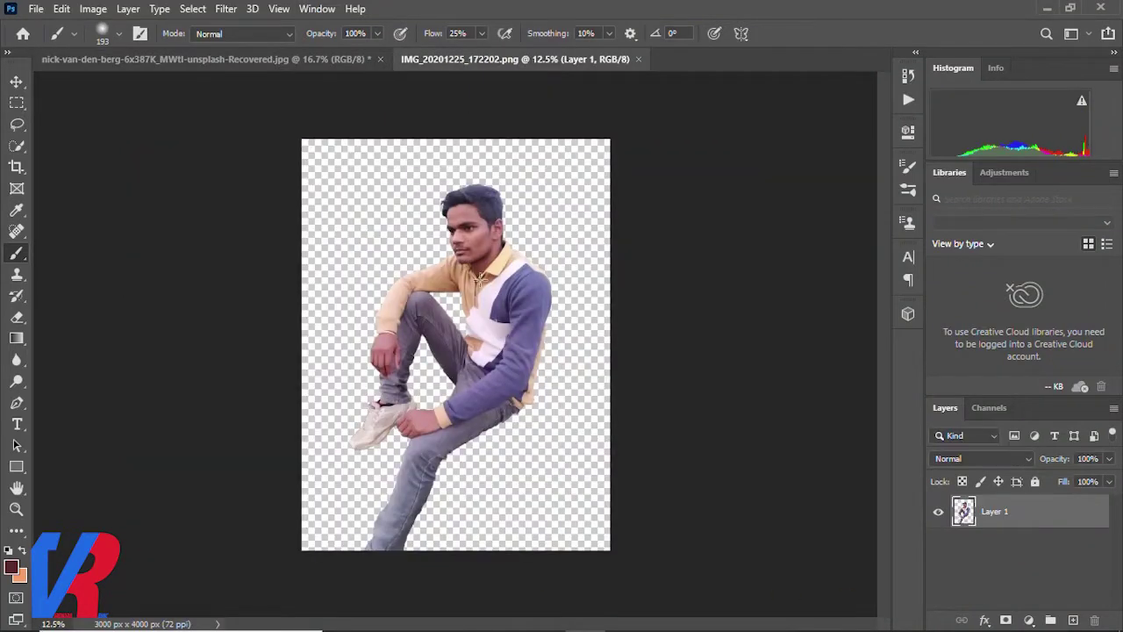
Bring the cut-out man into the house photo as a new layer and scale him down.
{"action": "key", "text": "v"}
{"action": "left_click_drag", "start_coordinate": [501, 296], "coordinate": [532, 476]}
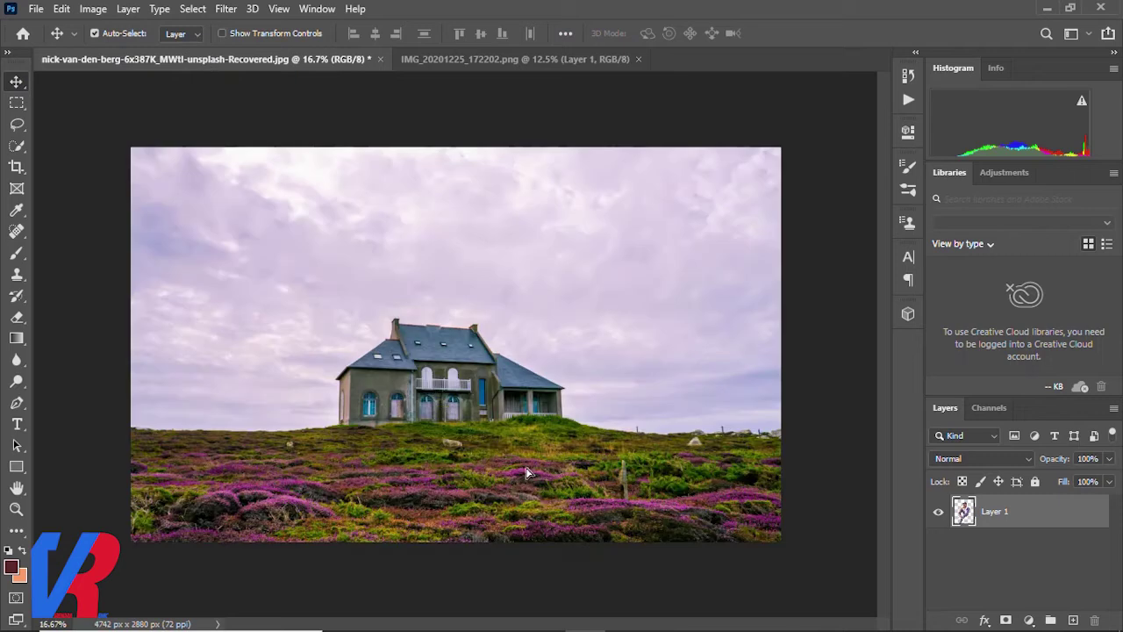
{"action": "key", "text": "ctrl+t"}
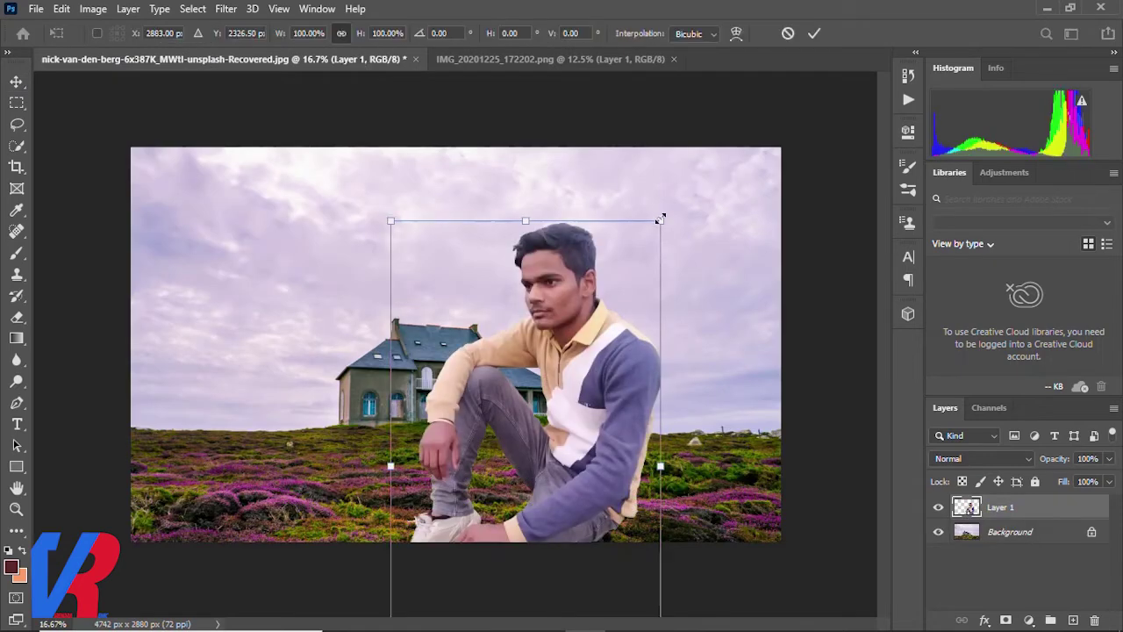
{"action": "left_click_drag", "start_coordinate": [661, 221], "coordinate": [566, 237]}
{"action": "left_click_drag", "start_coordinate": [528, 359], "coordinate": [610, 435]}
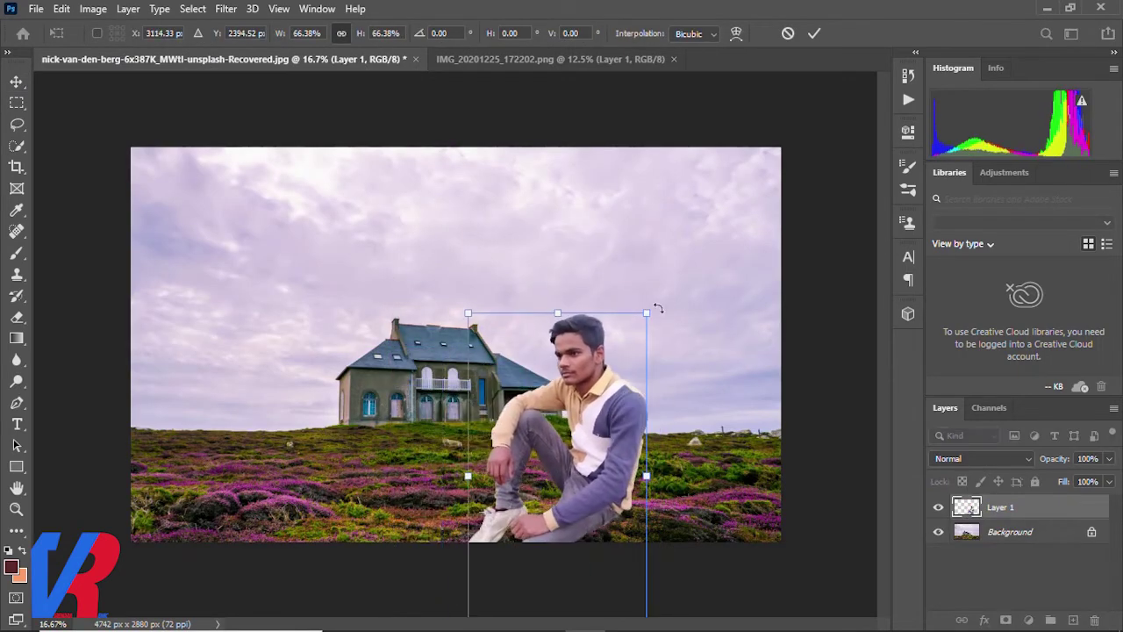
{"action": "left_click_drag", "start_coordinate": [643, 316], "coordinate": [632, 360]}
{"action": "key", "text": "Return"}
{"action": "scroll", "coordinate": [626, 524], "scroll_direction": "up", "scroll_amount": 1}
{"action": "scroll", "coordinate": [627, 524], "scroll_direction": "up", "scroll_amount": 2}
{"action": "left_click_drag", "start_coordinate": [634, 456], "coordinate": [627, 445]}
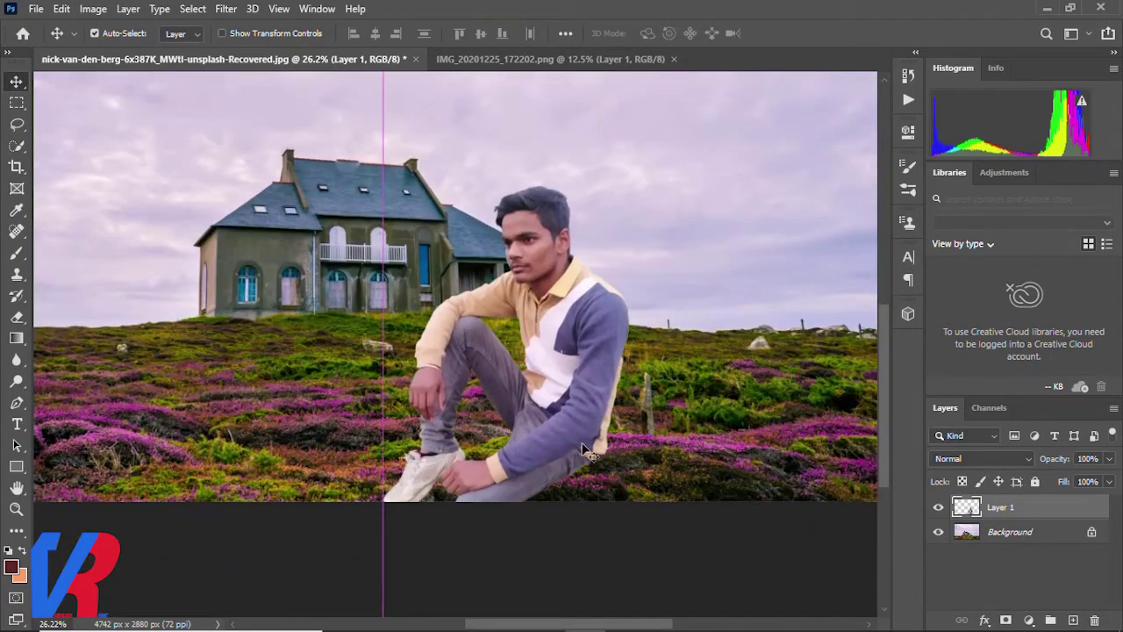
Shrink the man further with two more transforms, repositioning him each time.
{"action": "key", "text": "ctrl+t"}
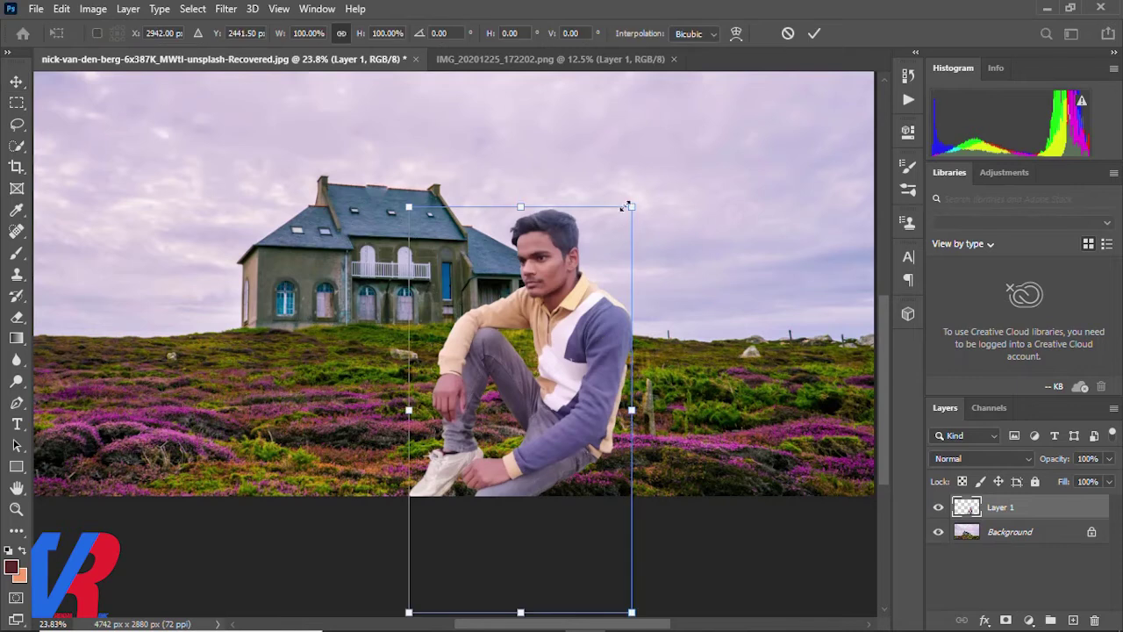
{"action": "left_click_drag", "start_coordinate": [632, 205], "coordinate": [595, 273]}
{"action": "mouse_move", "coordinate": [558, 378]}
{"action": "left_mouse_down"}
{"action": "mouse_move", "coordinate": [567, 355]}
{"action": "mouse_move", "coordinate": [551, 351]}
{"action": "mouse_move", "coordinate": [583, 344]}
{"action": "left_mouse_up"}
{"action": "key", "text": "Return"}
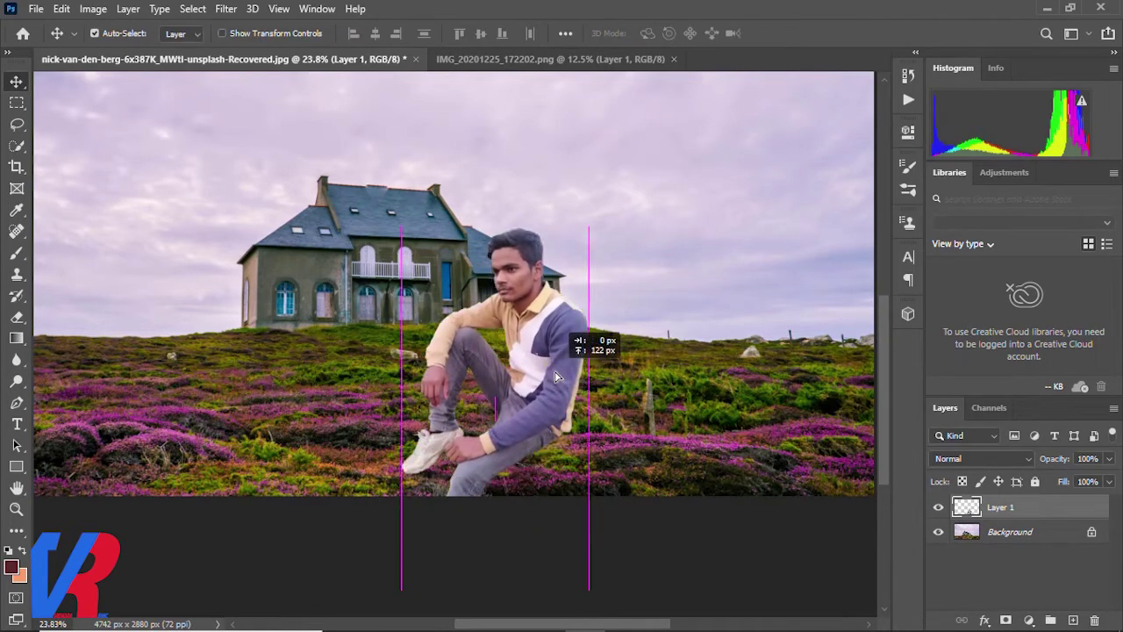
{"action": "key", "text": "ctrl+t"}
{"action": "left_click_drag", "start_coordinate": [596, 226], "coordinate": [567, 268]}
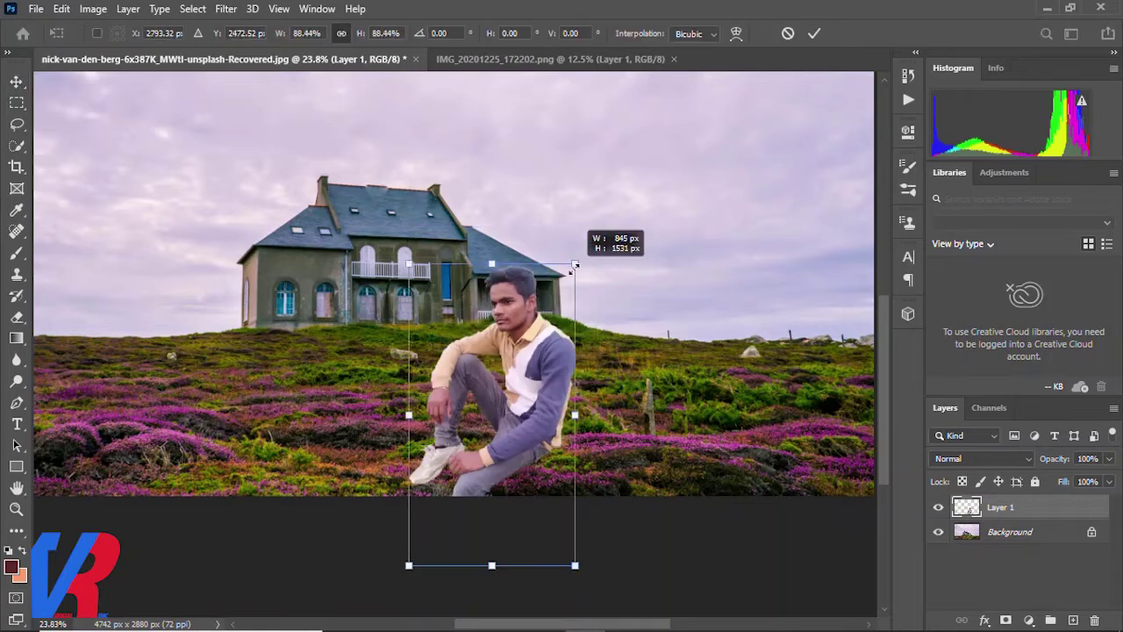
{"action": "left_click_drag", "start_coordinate": [536, 346], "coordinate": [545, 346]}
{"action": "key", "text": "Return"}
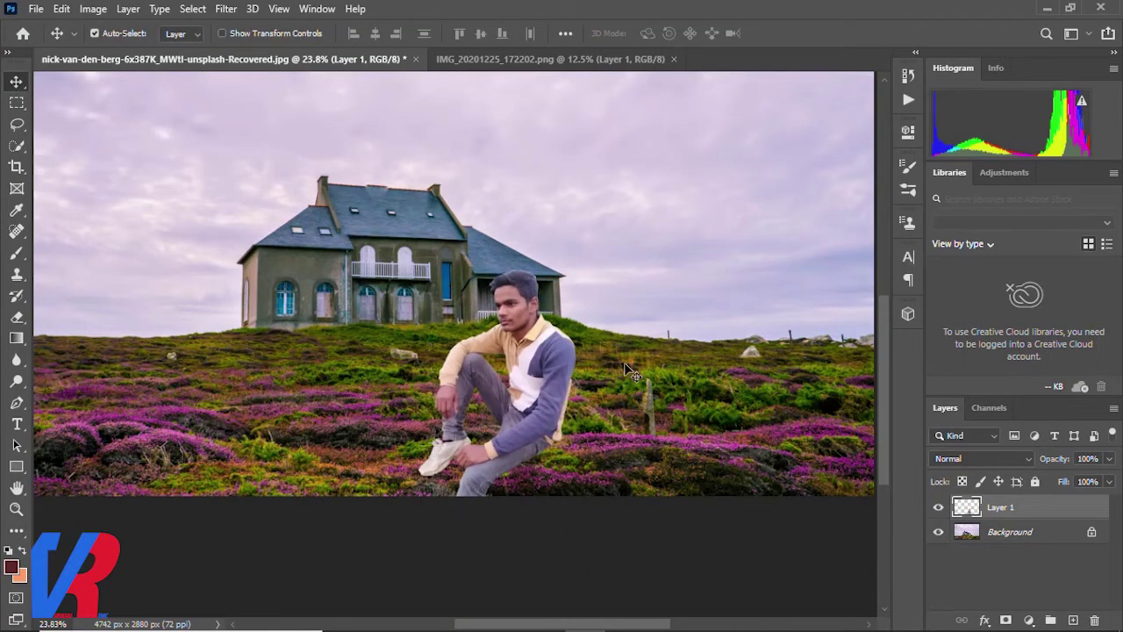
Place the man on the hillside to the right of the house.
{"action": "scroll", "coordinate": [444, 453], "scroll_direction": "up", "scroll_amount": 3}
{"action": "left_click_drag", "start_coordinate": [497, 452], "coordinate": [491, 443]}
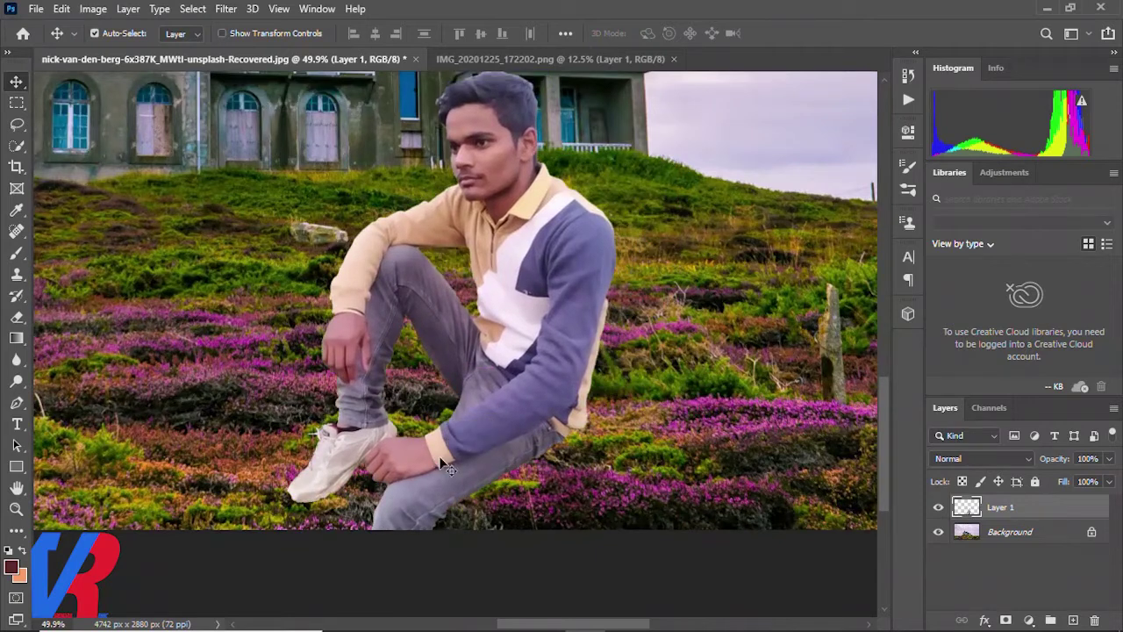
{"action": "scroll", "coordinate": [487, 434], "scroll_direction": "down", "scroll_amount": 4}
{"action": "left_click_drag", "start_coordinate": [549, 497], "coordinate": [705, 504]}
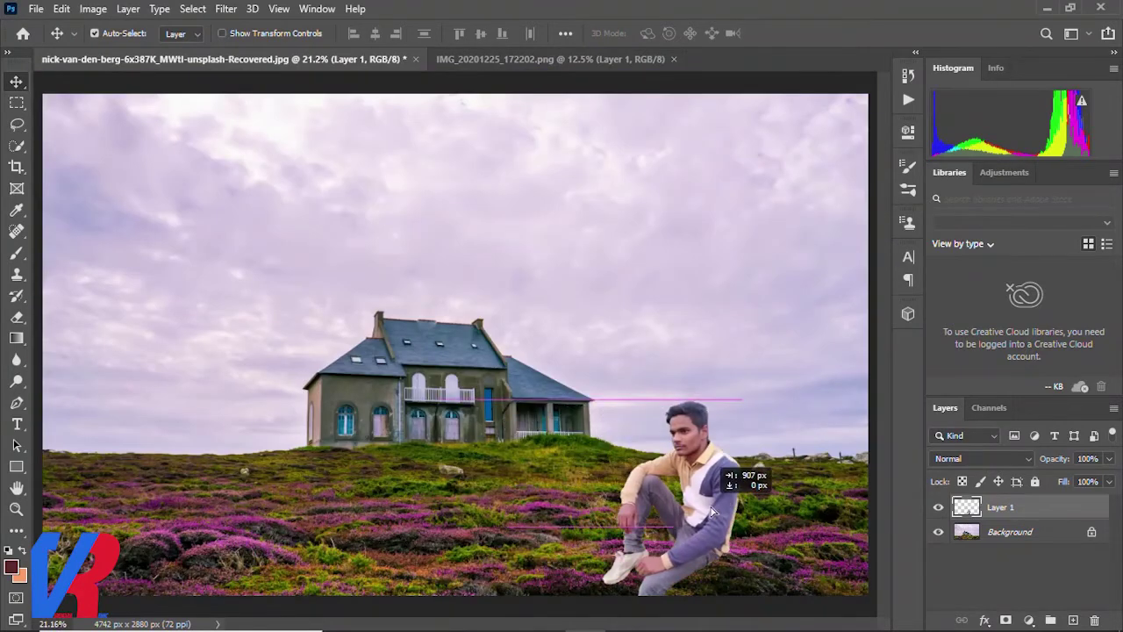
{"action": "scroll", "coordinate": [693, 527], "scroll_direction": "up", "scroll_amount": 2}
{"action": "left_click_drag", "start_coordinate": [575, 448], "coordinate": [581, 279]}
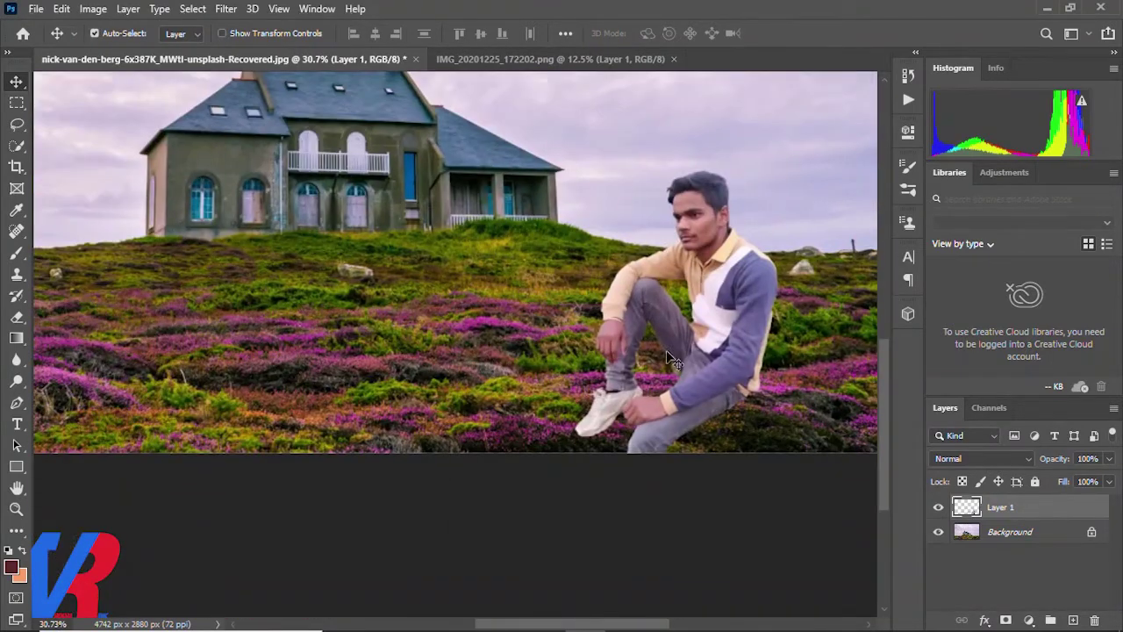
{"action": "scroll", "coordinate": [718, 355], "scroll_direction": "down", "scroll_amount": 1}
{"action": "scroll", "coordinate": [790, 421], "scroll_direction": "down", "scroll_amount": 2}
{"action": "scroll", "coordinate": [876, 499], "scroll_direction": "down", "scroll_amount": 1}
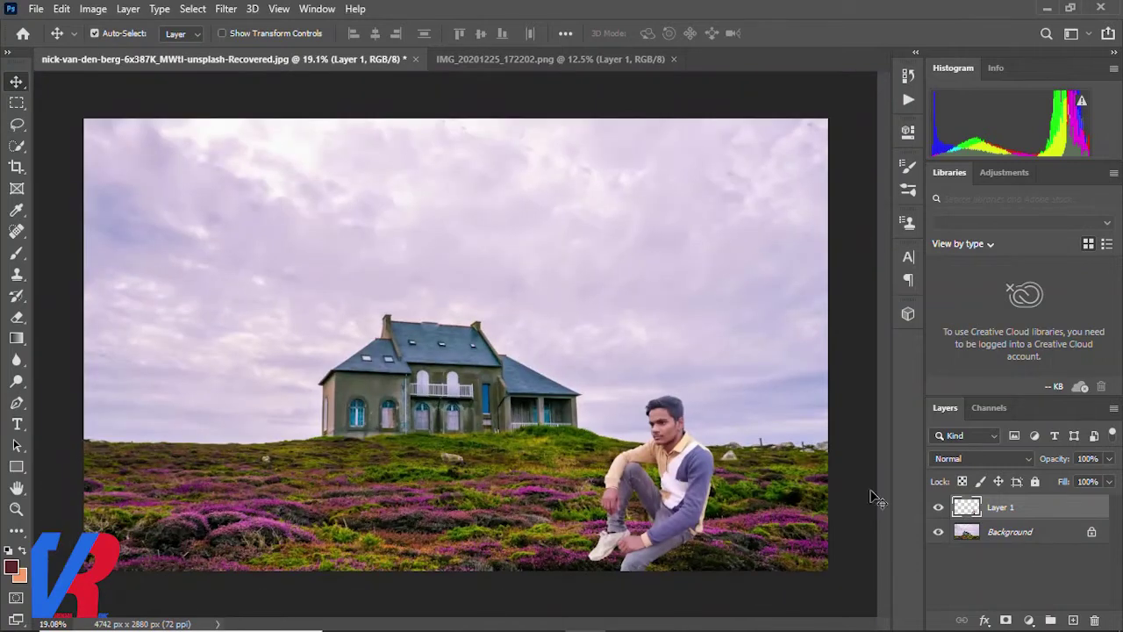
{"action": "left_click", "coordinate": [1038, 539]}
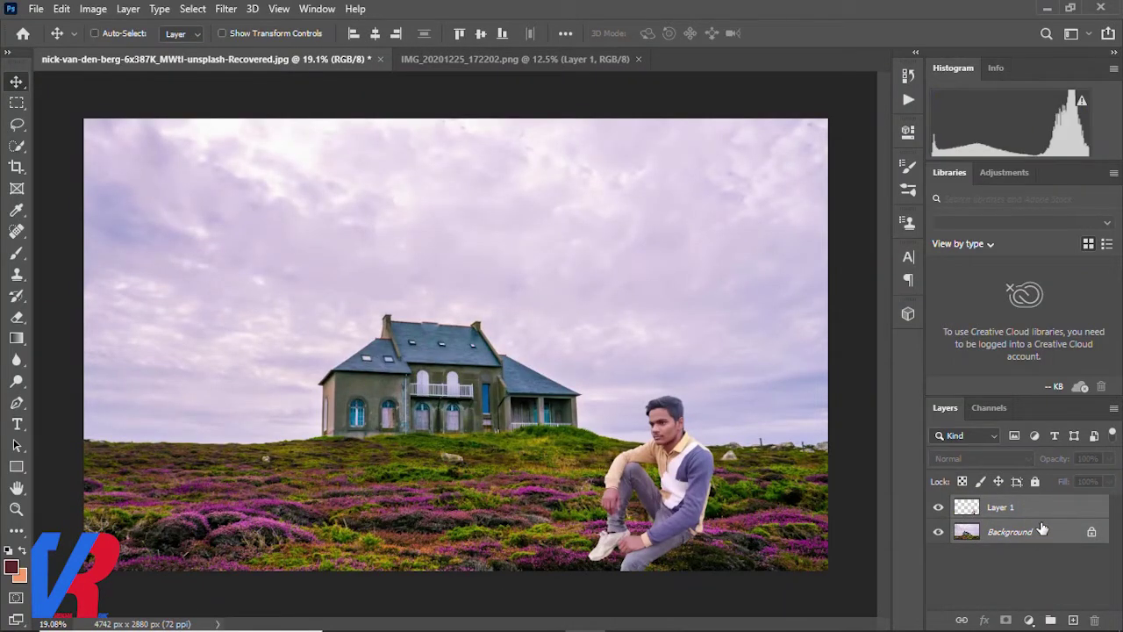
Merge the man into the landscape, duplicate it, and add an empty Layer 2 for window glow.
{"action": "key", "text": "ctrl+shift+e"}
{"action": "key", "text": "ctrl+z"}
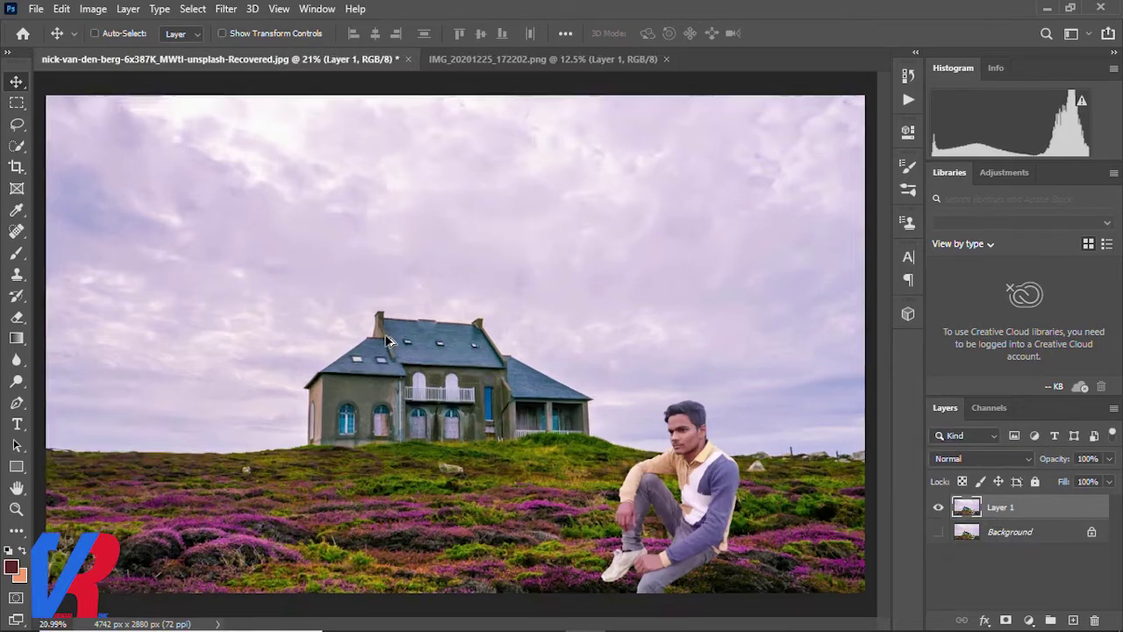
{"action": "scroll", "coordinate": [368, 379], "scroll_direction": "up", "scroll_amount": 3}
{"action": "scroll", "coordinate": [363, 430], "scroll_direction": "up", "scroll_amount": 3}
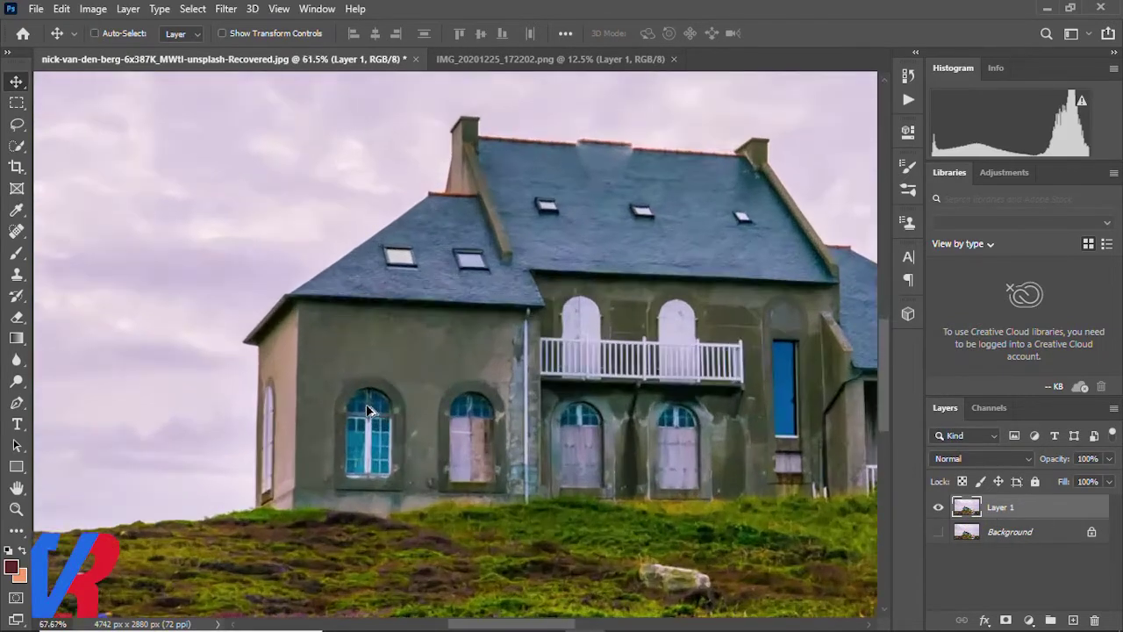
{"action": "scroll", "coordinate": [386, 426], "scroll_direction": "up", "scroll_amount": 3}
{"action": "scroll", "coordinate": [417, 420], "scroll_direction": "up", "scroll_amount": 3}
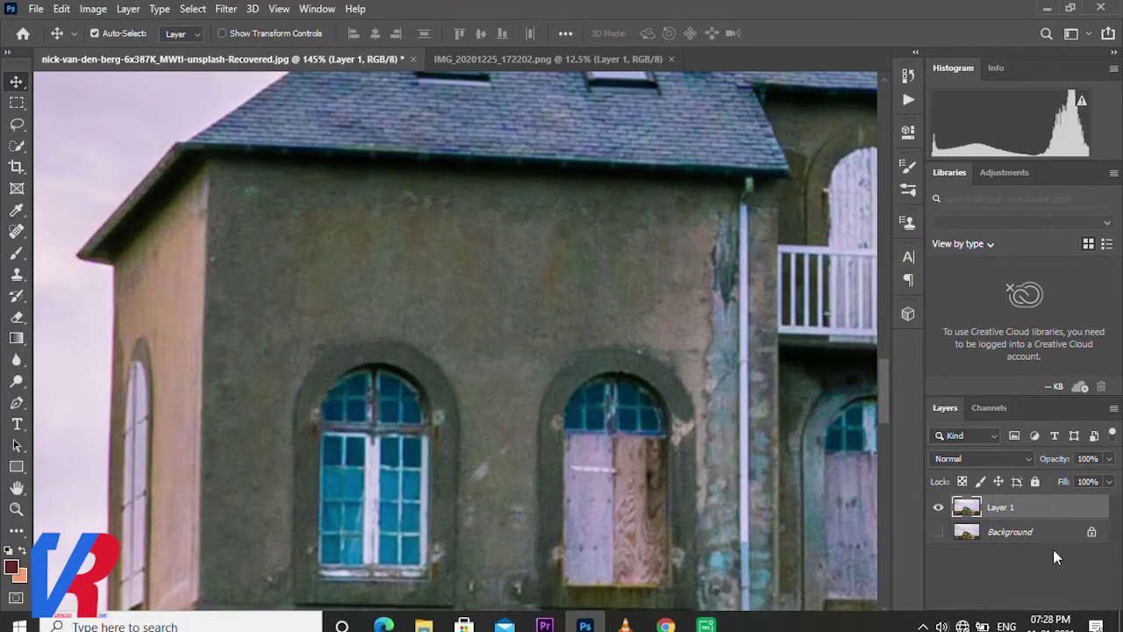
{"action": "left_click", "coordinate": [1075, 621]}
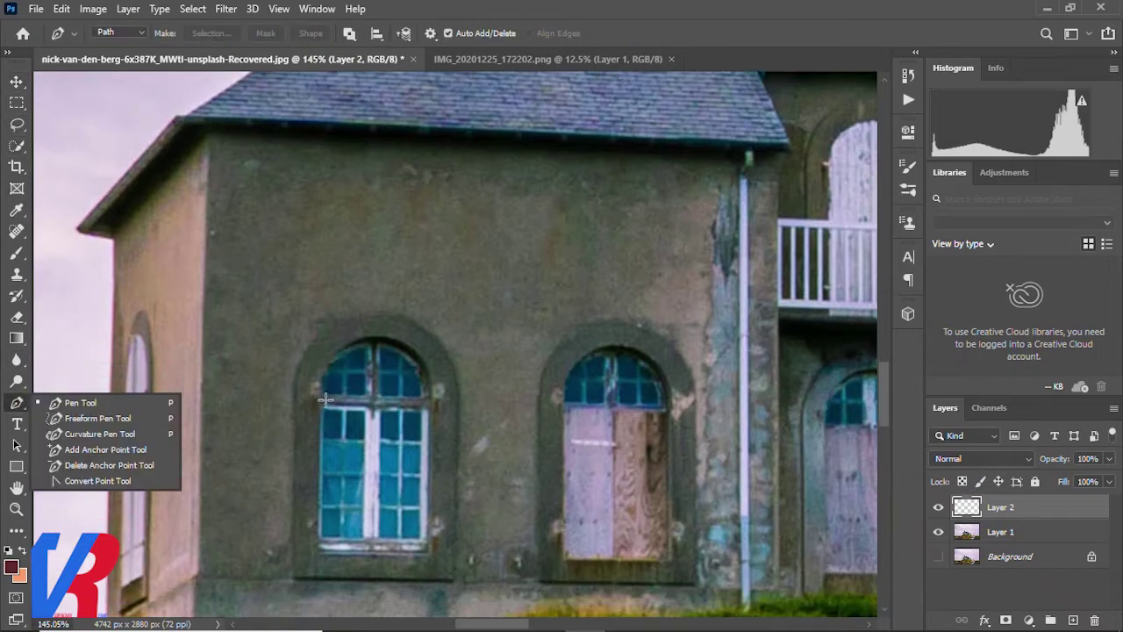
Trace the left window's lower glass pane with the Pen tool and convert it to a selection.
{"action": "scroll", "coordinate": [366, 416], "scroll_direction": "up", "scroll_amount": 3}
{"action": "left_click_drag", "start_coordinate": [240, 258], "coordinate": [252, 258]}
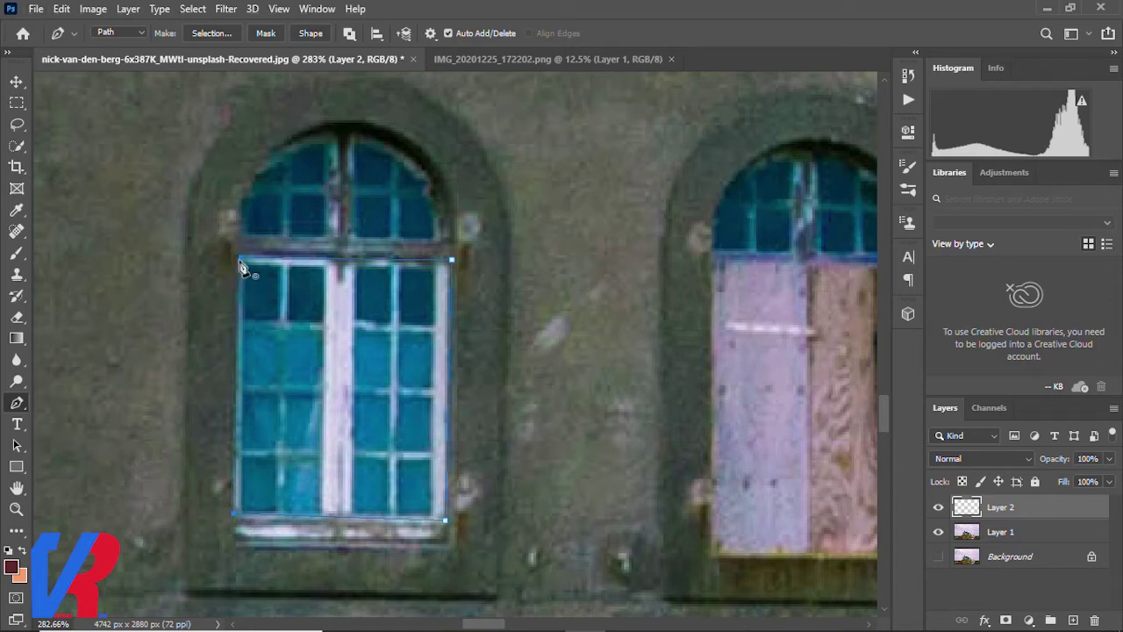
{"action": "key", "text": "ctrl+Return"}
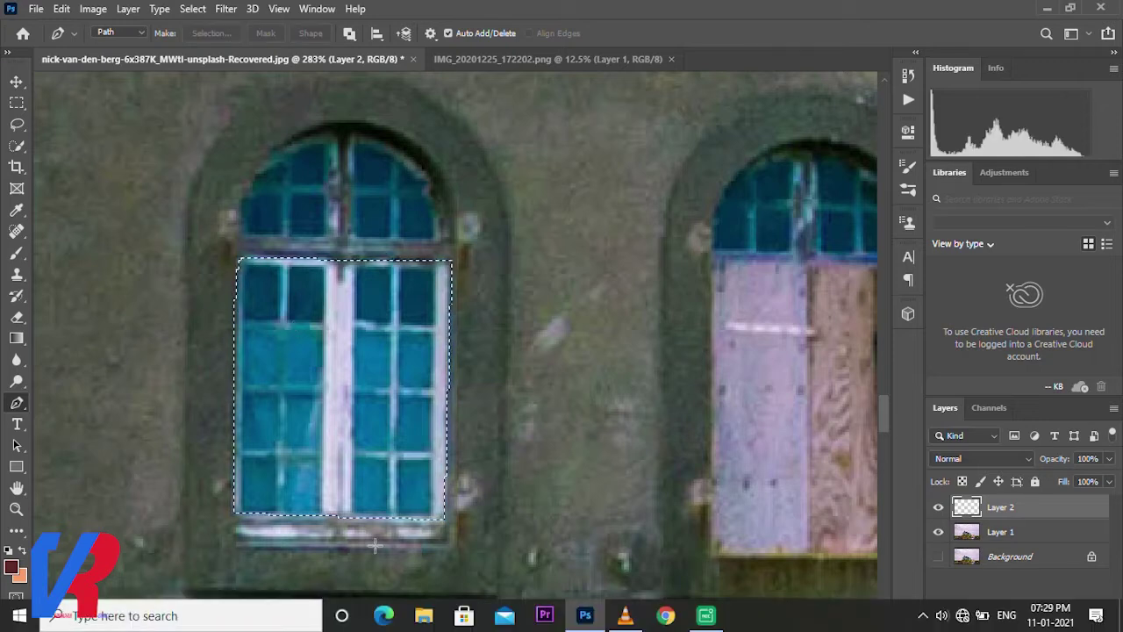
{"action": "left_click", "coordinate": [20, 575]}
Set the background colour to yellow and fill the left window's lower pane with it.
{"action": "left_click", "coordinate": [441, 129]}
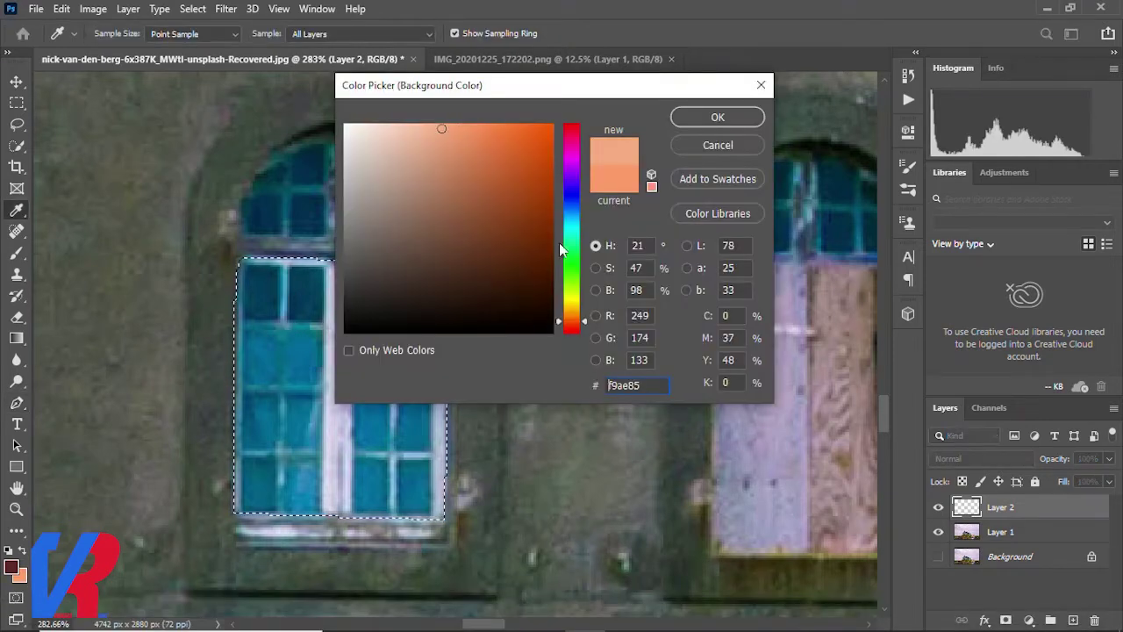
{"action": "left_click_drag", "start_coordinate": [570, 318], "coordinate": [570, 312]}
{"action": "left_click", "coordinate": [718, 117]}
{"action": "key", "text": "p"}
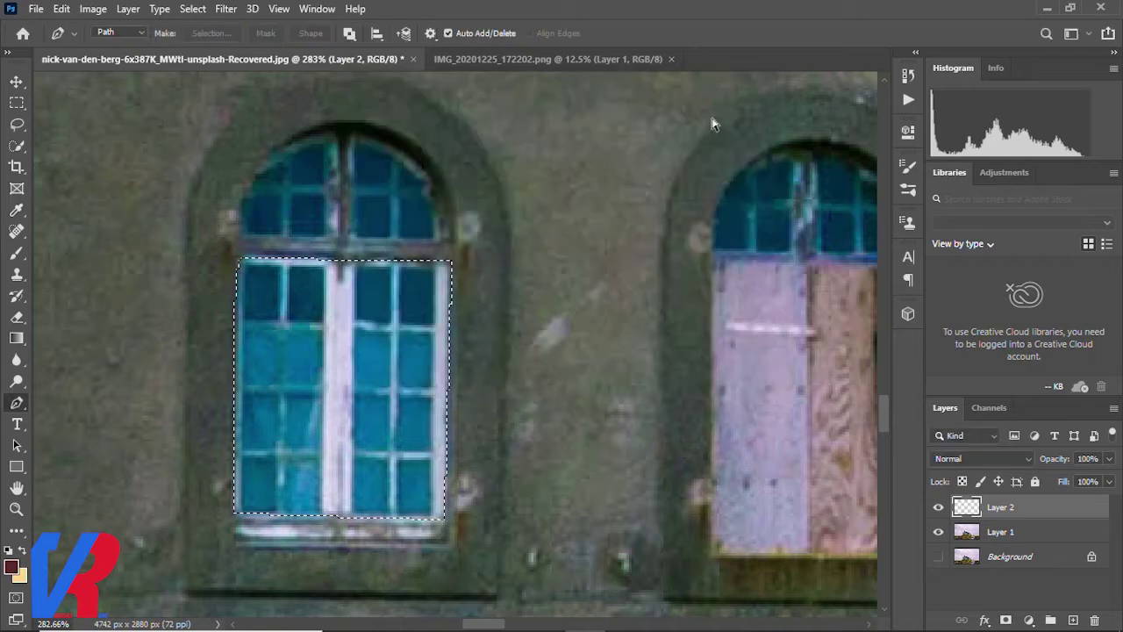
{"action": "key", "text": "ctrl+BackSpace"}
{"action": "scroll", "coordinate": [334, 143], "scroll_direction": "up", "scroll_amount": 1}
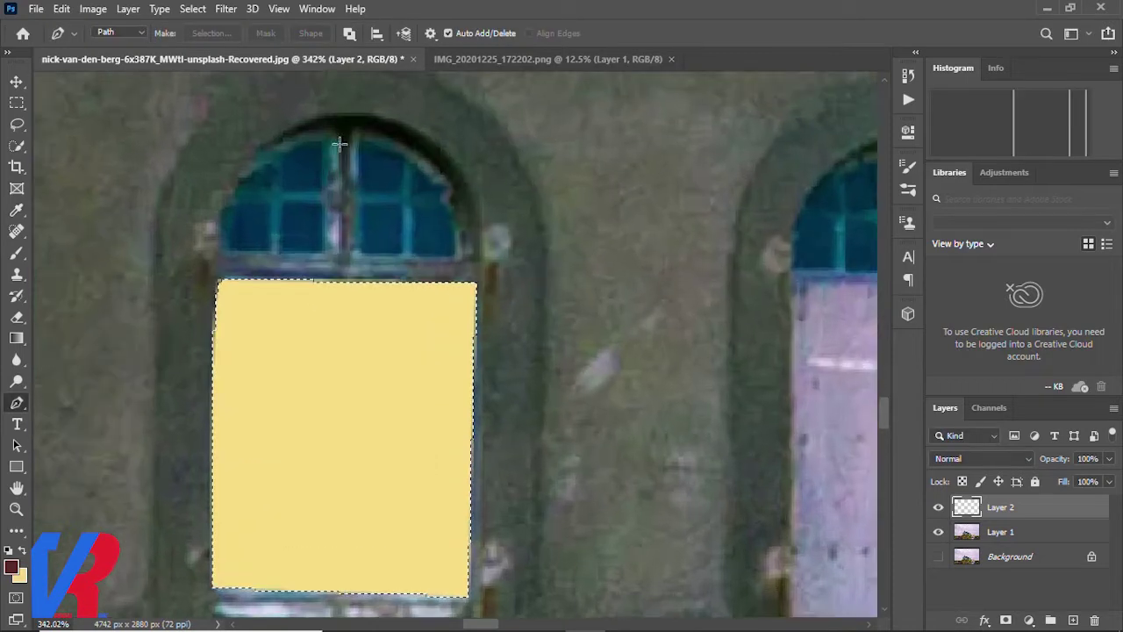
{"action": "scroll", "coordinate": [329, 143], "scroll_direction": "up", "scroll_amount": 1}
Outline and fill the left and right quarters of the left window's arch in yellow.
{"action": "left_click", "coordinate": [325, 267]}
{"action": "left_click", "coordinate": [215, 264]}
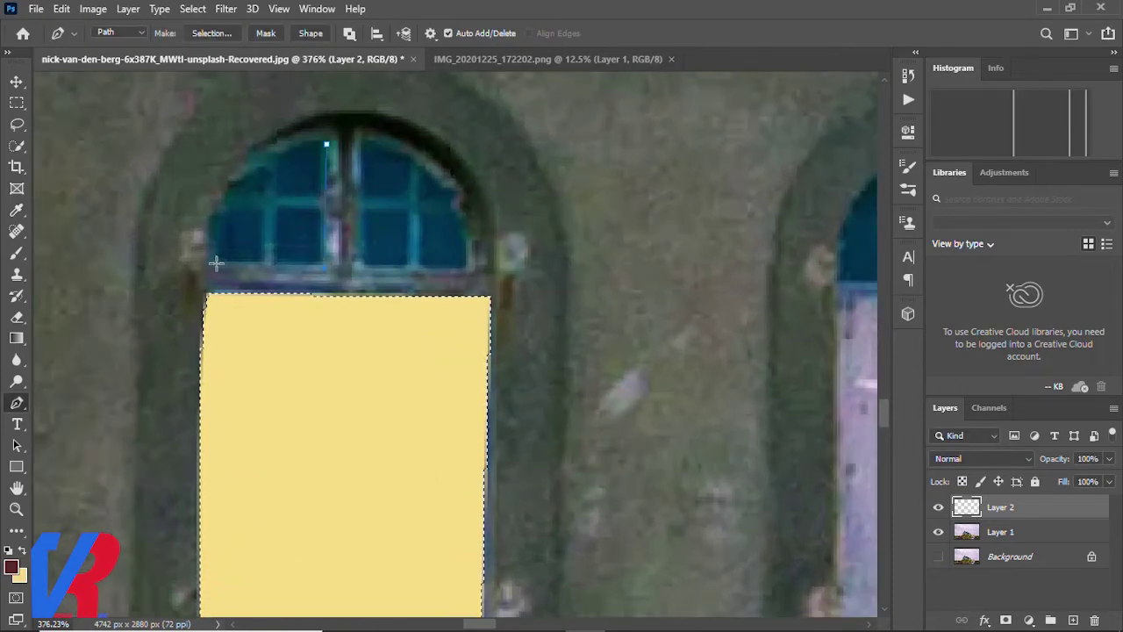
{"action": "left_click_drag", "start_coordinate": [326, 143], "coordinate": [366, 178]}
{"action": "key", "text": "ctrl+Return"}
{"action": "key", "text": "ctrl+BackSpace"}
{"action": "left_click", "coordinate": [355, 260]}
{"action": "left_click", "coordinate": [471, 263]}
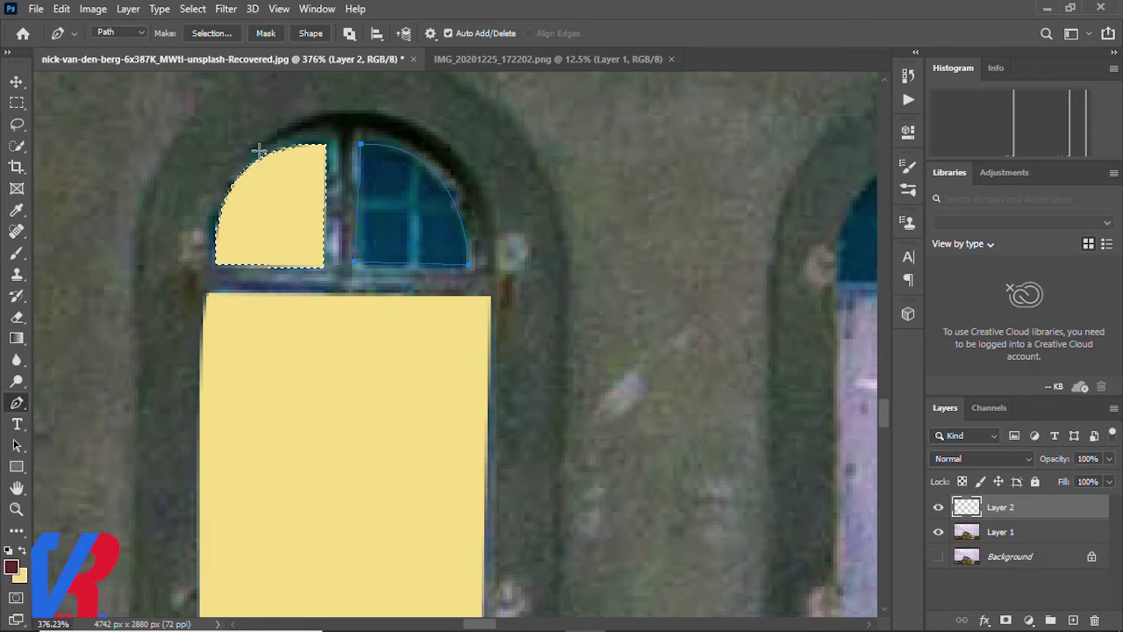
{"action": "key", "text": "ctrl+Return"}
{"action": "key", "text": "ctrl+BackSpace"}
Fill both quarters of the next window's arched top with yellow.
{"action": "scroll", "coordinate": [130, 325], "scroll_direction": "down", "scroll_amount": 4}
{"action": "scroll", "coordinate": [468, 338], "scroll_direction": "up", "scroll_amount": 2}
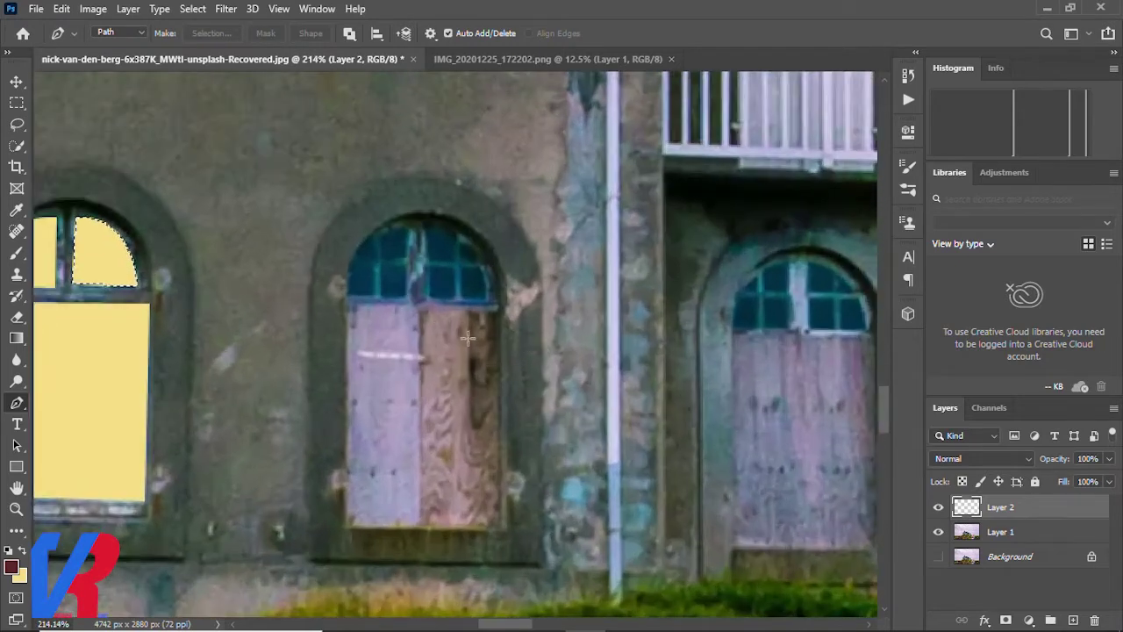
{"action": "scroll", "coordinate": [468, 338], "scroll_direction": "up", "scroll_amount": 2}
{"action": "scroll", "coordinate": [413, 263], "scroll_direction": "up", "scroll_amount": 1}
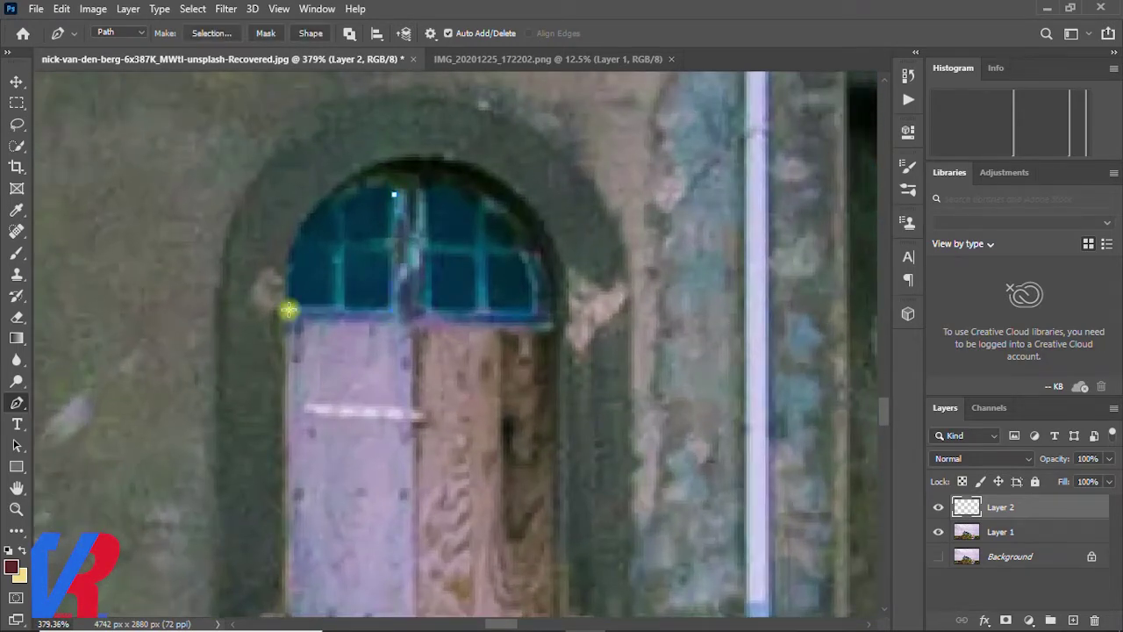
{"action": "left_click_drag", "start_coordinate": [393, 183], "coordinate": [499, 187]}
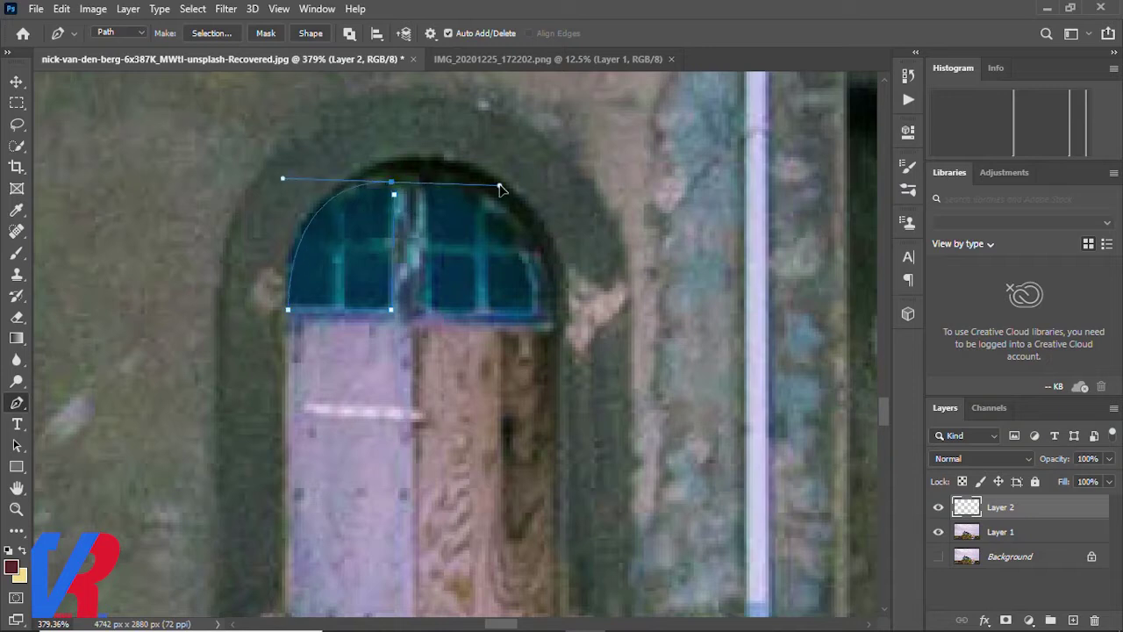
{"action": "key", "text": "ctrl+Return"}
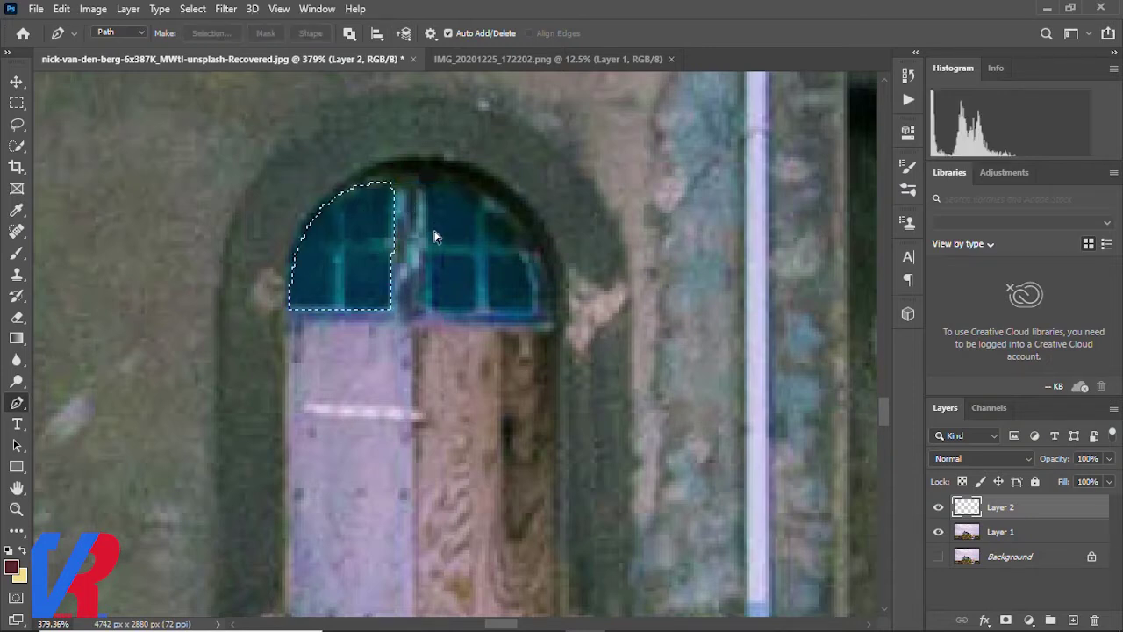
{"action": "key", "text": "ctrl+BackSpace"}
{"action": "left_click", "coordinate": [431, 185]}
{"action": "left_click", "coordinate": [428, 308]}
{"action": "left_click", "coordinate": [537, 311]}
{"action": "key", "text": "ctrl+Return"}
{"action": "key", "text": "ctrl+BackSpace"}
{"action": "scroll", "coordinate": [283, 283], "scroll_direction": "down", "scroll_amount": 3}
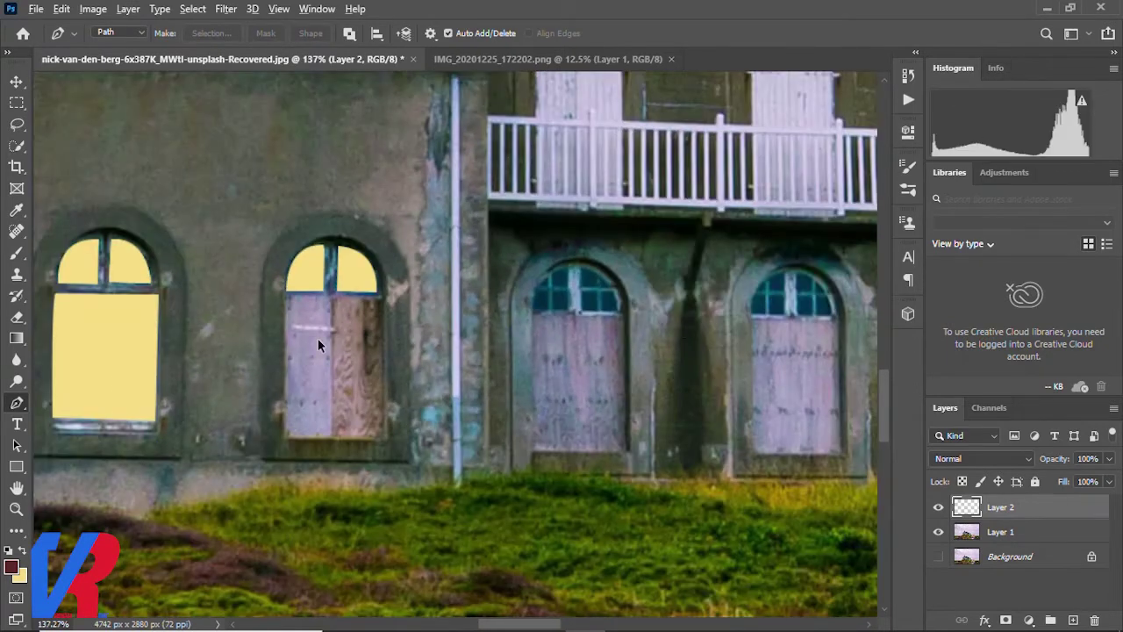
Outline the next window's arched pane and fill it yellow.
{"action": "scroll", "coordinate": [645, 354], "scroll_direction": "down", "scroll_amount": 2}
{"action": "scroll", "coordinate": [544, 307], "scroll_direction": "up", "scroll_amount": 2}
{"action": "scroll", "coordinate": [442, 251], "scroll_direction": "up", "scroll_amount": 3}
{"action": "scroll", "coordinate": [441, 252], "scroll_direction": "up", "scroll_amount": 3}
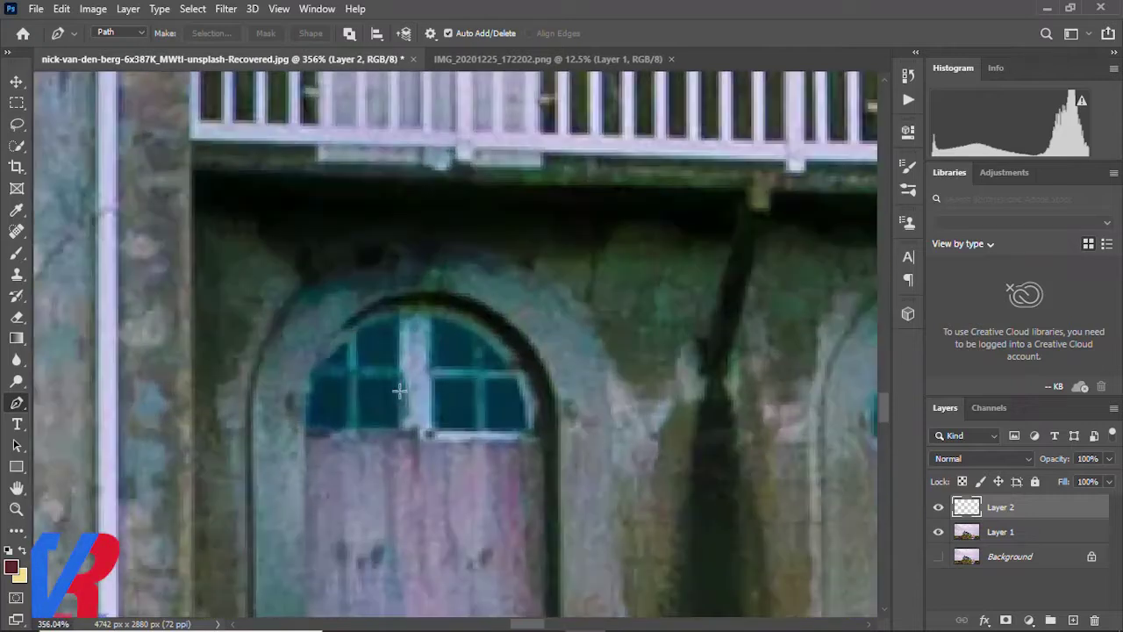
{"action": "left_click", "coordinate": [394, 427]}
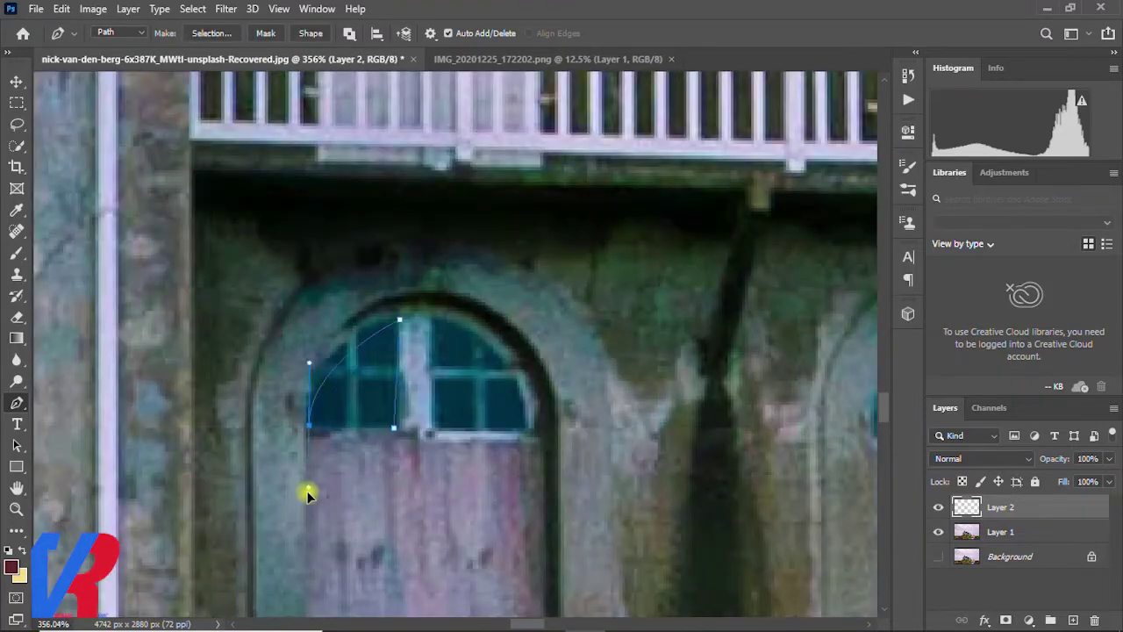
{"action": "scroll", "coordinate": [394, 438], "scroll_direction": "down", "scroll_amount": 3}
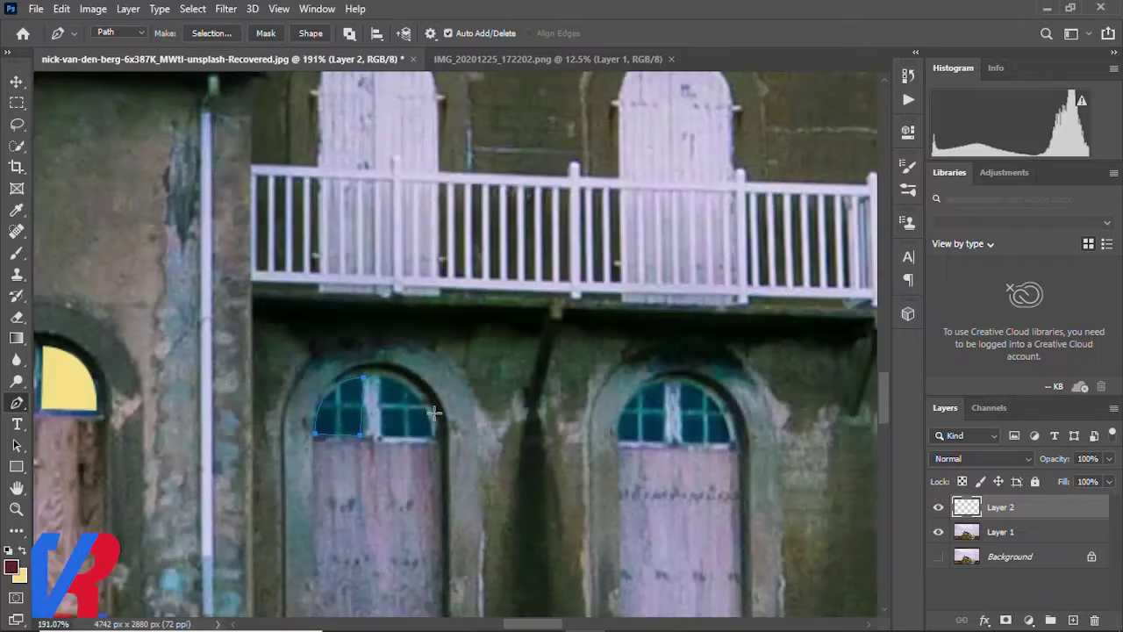
{"action": "scroll", "coordinate": [294, 354], "scroll_direction": "up", "scroll_amount": 4}
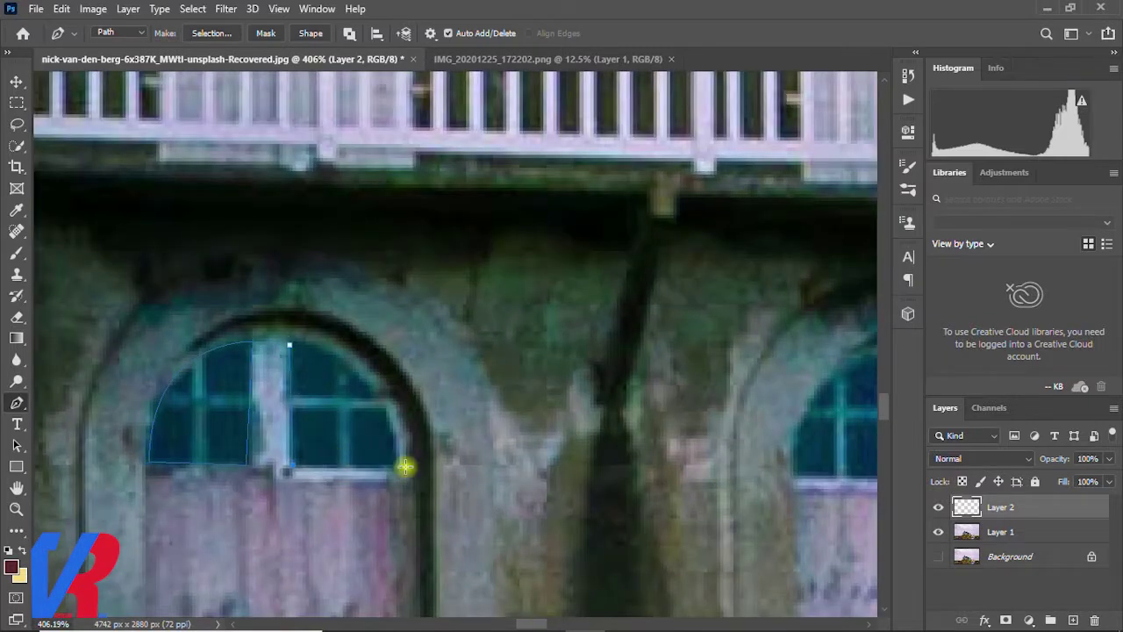
{"action": "key", "text": "ctrl+Return"}
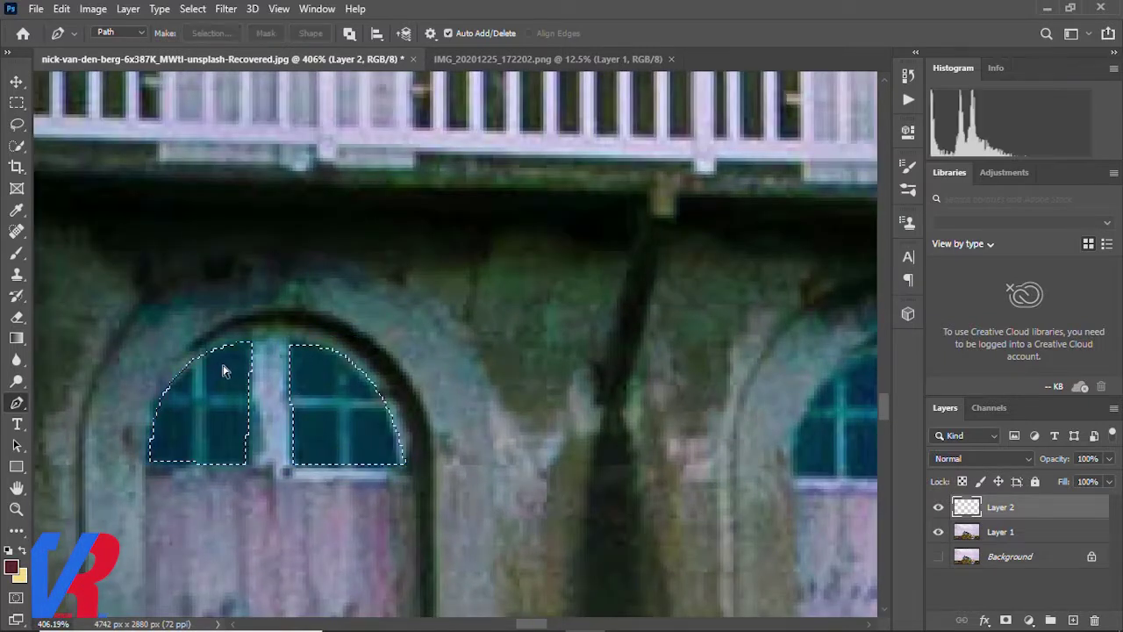
{"action": "key", "text": "ctrl+BackSpace"}
Outline the right half of the door's arched pane and fill it yellow.
{"action": "scroll", "coordinate": [213, 363], "scroll_direction": "down", "scroll_amount": 3}
{"action": "scroll", "coordinate": [455, 360], "scroll_direction": "up", "scroll_amount": 3}
{"action": "scroll", "coordinate": [456, 360], "scroll_direction": "up", "scroll_amount": 2}
{"action": "left_click", "coordinate": [374, 309]}
{"action": "left_click", "coordinate": [374, 450]}
{"action": "left_click", "coordinate": [497, 450]}
{"action": "left_click_drag", "start_coordinate": [374, 309], "coordinate": [285, 336]}
{"action": "key", "text": "ctrl+Return"}
{"action": "key", "text": "ctrl+BackSpace"}
Fill the arch's left pane half yellow, then clear the selection.
{"action": "left_click", "coordinate": [335, 306]}
{"action": "left_click", "coordinate": [335, 447]}
{"action": "left_click", "coordinate": [222, 445]}
{"action": "left_click_drag", "start_coordinate": [336, 306], "coordinate": [395, 307]}
{"action": "key", "text": "ctrl+Return"}
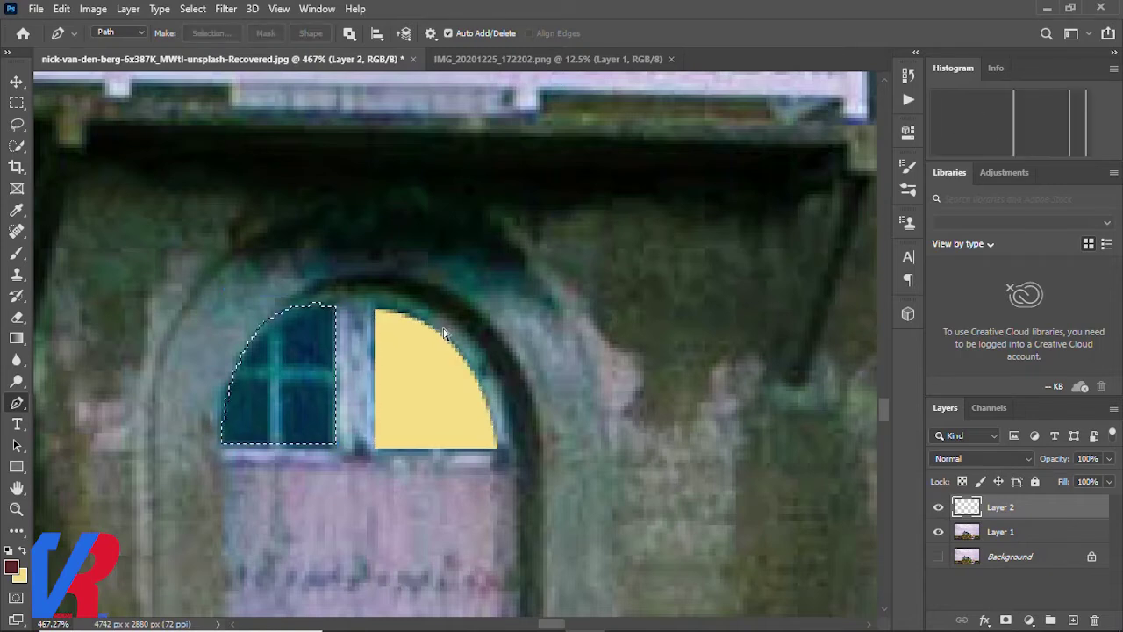
{"action": "key", "text": "ctrl+BackSpace"}
{"action": "key", "text": "ctrl+d"}
{"action": "scroll", "coordinate": [374, 369], "scroll_direction": "down", "scroll_amount": 5}
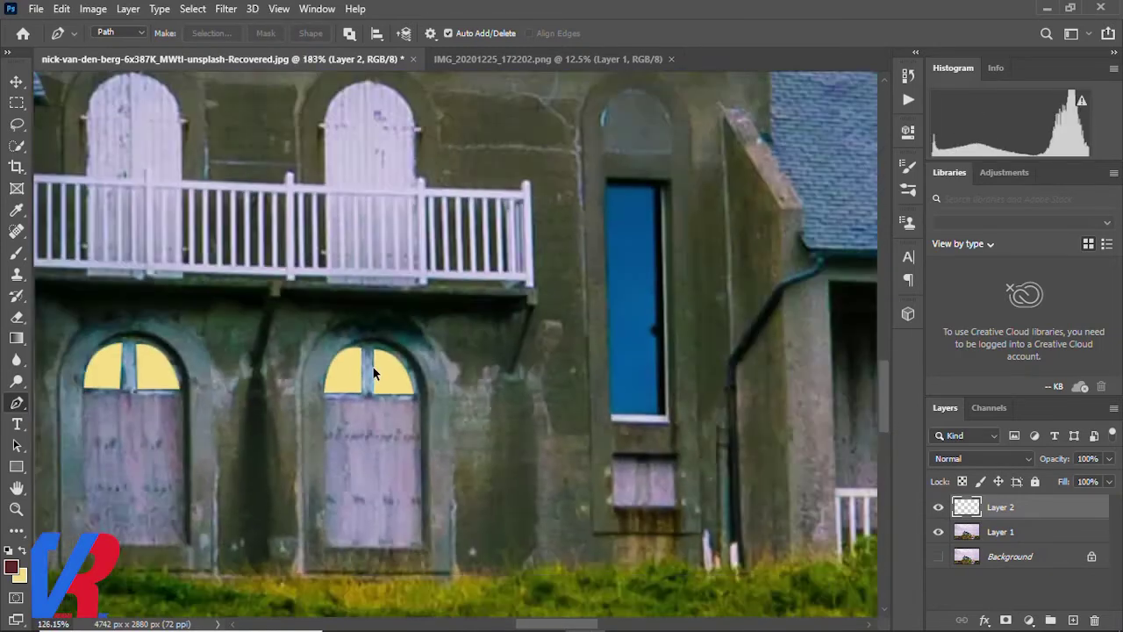
{"action": "scroll", "coordinate": [376, 371], "scroll_direction": "down", "scroll_amount": 1}
{"action": "scroll", "coordinate": [447, 346], "scroll_direction": "up", "scroll_amount": 1}
{"action": "scroll", "coordinate": [457, 298], "scroll_direction": "up", "scroll_amount": 3}
{"action": "left_click", "coordinate": [458, 290]}
{"action": "scroll", "coordinate": [458, 291], "scroll_direction": "down", "scroll_amount": 3}
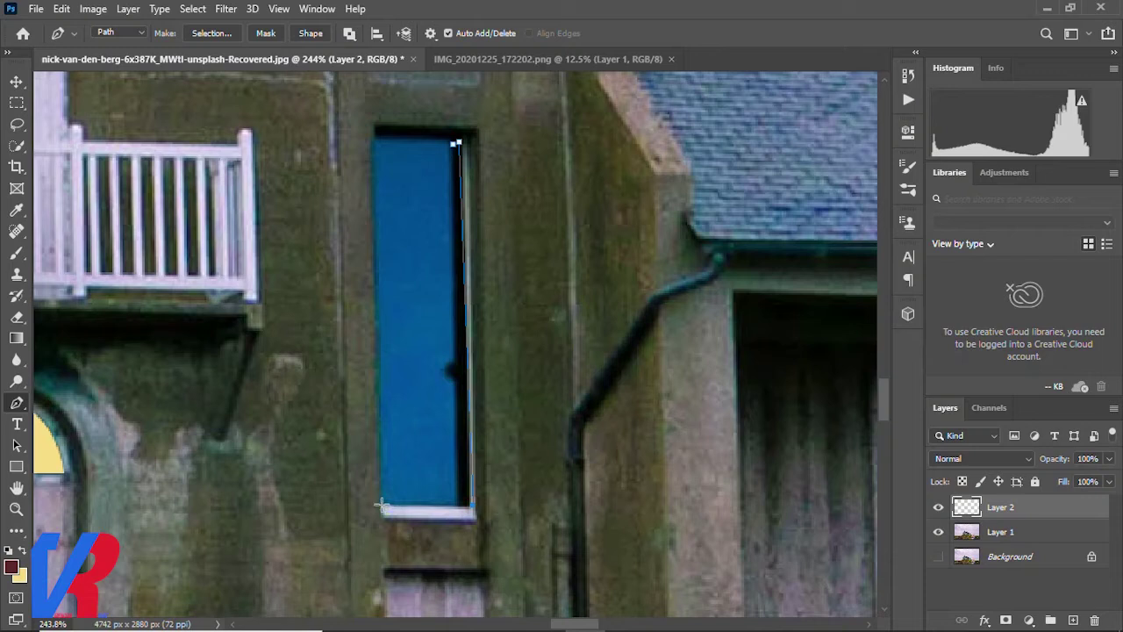
Outline the tall narrow blue window and fill it yellow.
{"action": "left_click", "coordinate": [375, 139]}
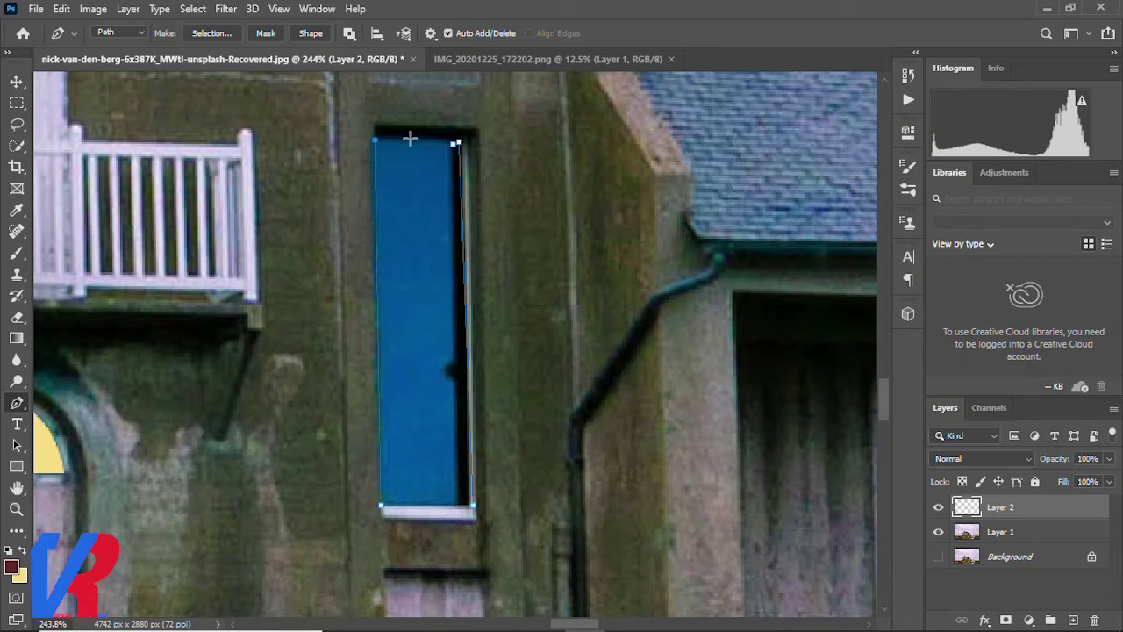
{"action": "left_click", "coordinate": [455, 145]}
{"action": "scroll", "coordinate": [455, 143], "scroll_direction": "up", "scroll_amount": 2}
{"action": "scroll", "coordinate": [456, 141], "scroll_direction": "up", "scroll_amount": 2}
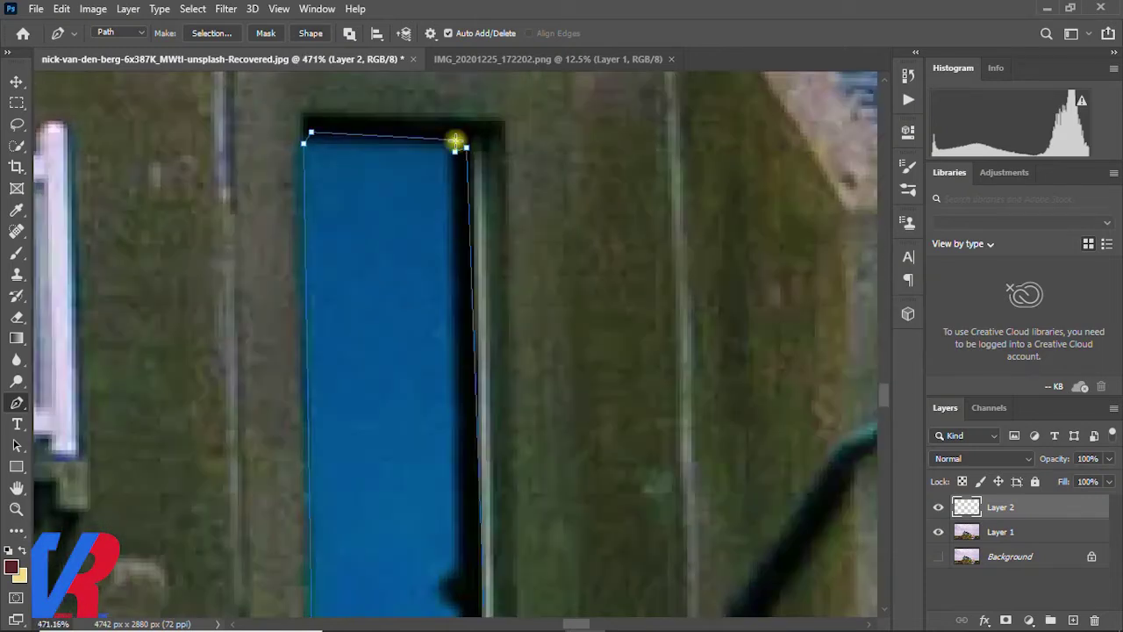
{"action": "key", "text": "ctrl+Return"}
{"action": "key", "text": "ctrl+BackSpace"}
{"action": "scroll", "coordinate": [475, 182], "scroll_direction": "down", "scroll_amount": 5}
{"action": "scroll", "coordinate": [798, 299], "scroll_direction": "up", "scroll_amount": 5}
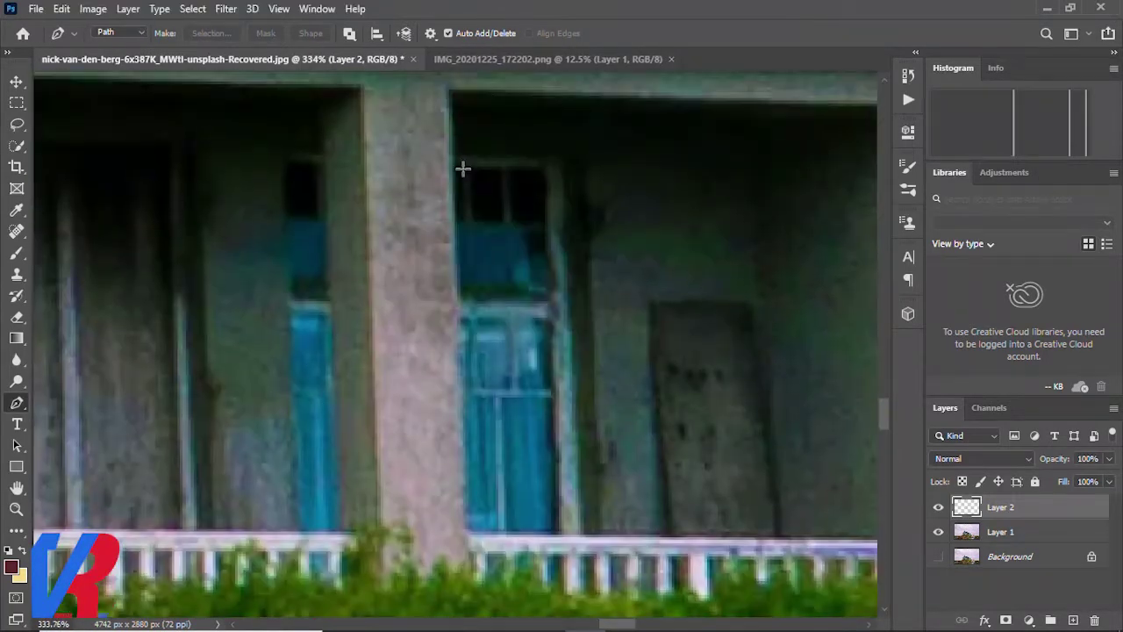
Fill three upper porch panes, including the thin strip, with yellow.
{"action": "left_click", "coordinate": [539, 169]}
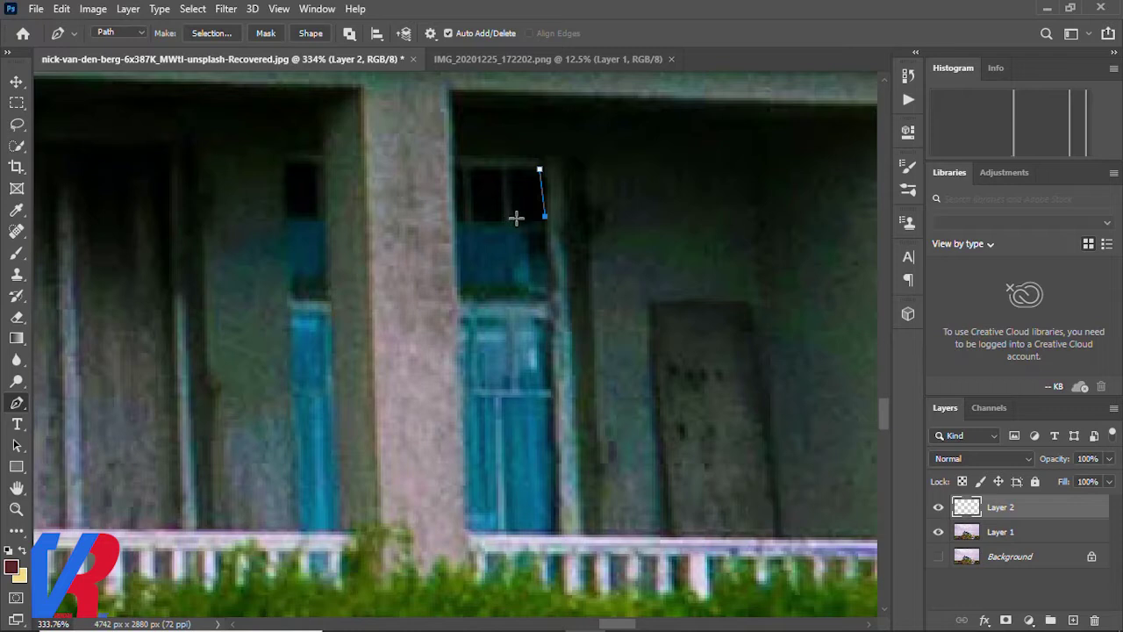
{"action": "key", "text": "ctrl+Return"}
{"action": "key", "text": "ctrl+BackSpace"}
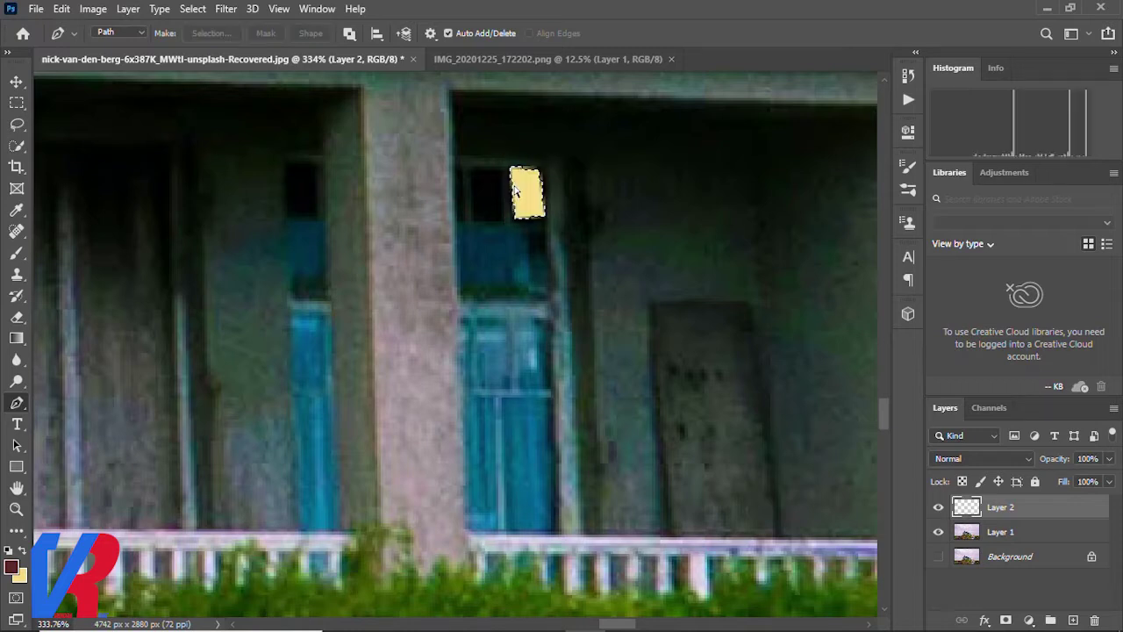
{"action": "left_click", "coordinate": [500, 169]}
{"action": "left_click", "coordinate": [503, 216]}
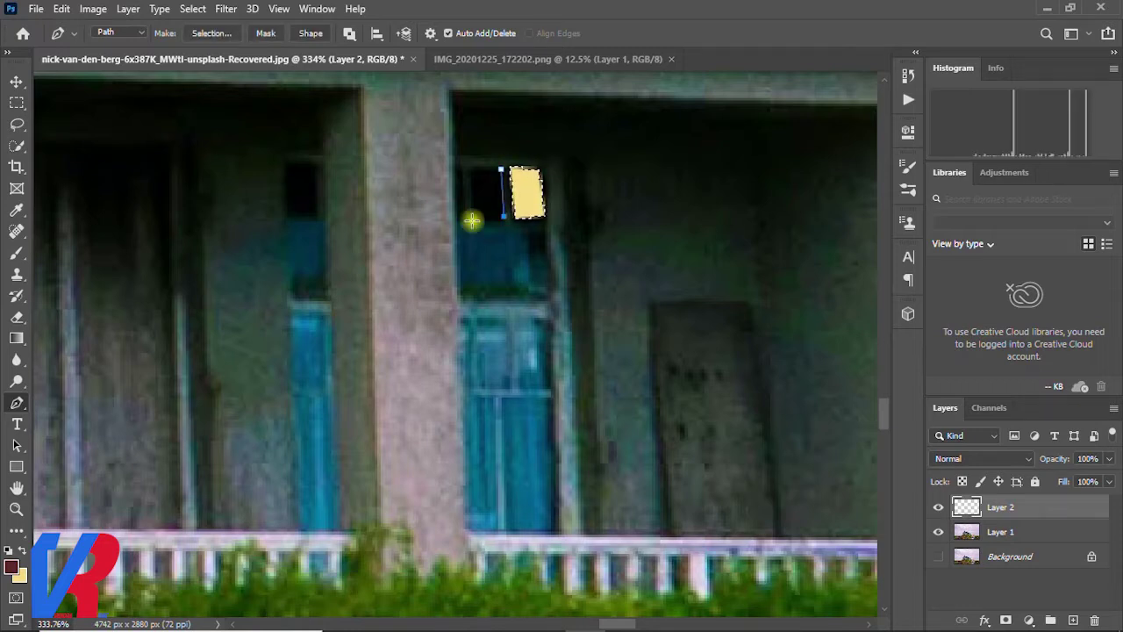
{"action": "key", "text": "ctrl+Return"}
{"action": "key", "text": "ctrl+BackSpace"}
{"action": "left_click", "coordinate": [463, 169]}
{"action": "key", "text": "ctrl+Return"}
{"action": "key", "text": "ctrl+BackSpace"}
Outline the last upper porch pane and fill it yellow.
{"action": "left_click", "coordinate": [323, 166]}
{"action": "left_click", "coordinate": [288, 180]}
{"action": "left_click", "coordinate": [322, 166]}
{"action": "key", "text": "ctrl+Return"}
{"action": "key", "text": "ctrl+BackSpace"}
{"action": "scroll", "coordinate": [355, 223], "scroll_direction": "down", "scroll_amount": 5}
{"action": "scroll", "coordinate": [354, 223], "scroll_direction": "down", "scroll_amount": 3}
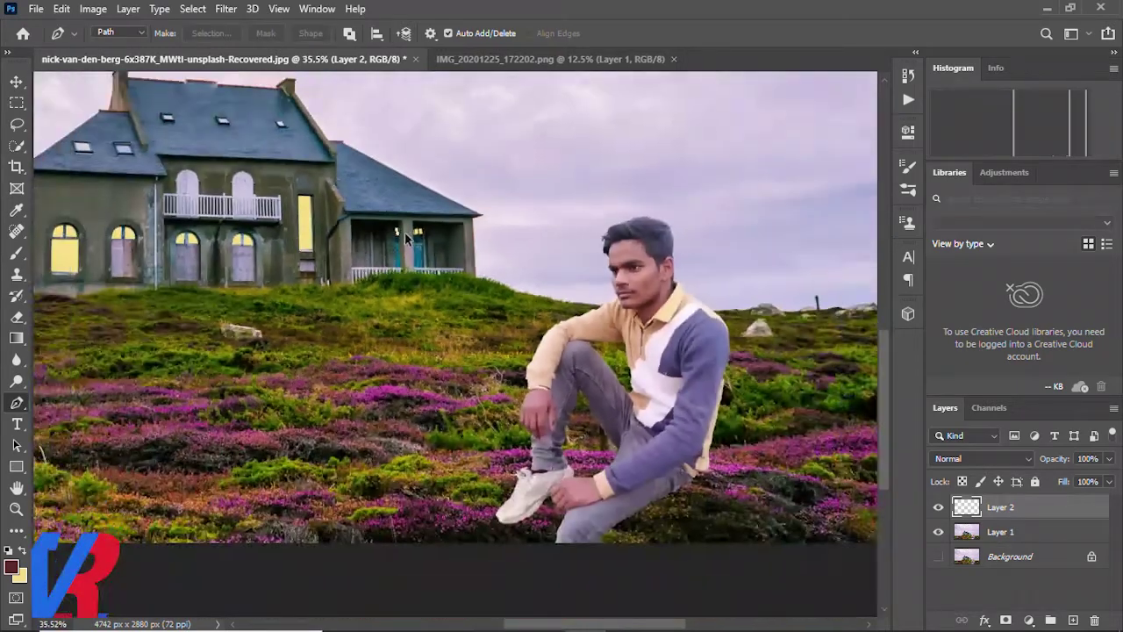
Fill the left roof window with pale yellow.
{"action": "scroll", "coordinate": [108, 187], "scroll_direction": "up", "scroll_amount": 3}
{"action": "scroll", "coordinate": [155, 187], "scroll_direction": "up", "scroll_amount": 3}
{"action": "scroll", "coordinate": [142, 273], "scroll_direction": "up", "scroll_amount": 2}
{"action": "scroll", "coordinate": [141, 273], "scroll_direction": "up", "scroll_amount": 2}
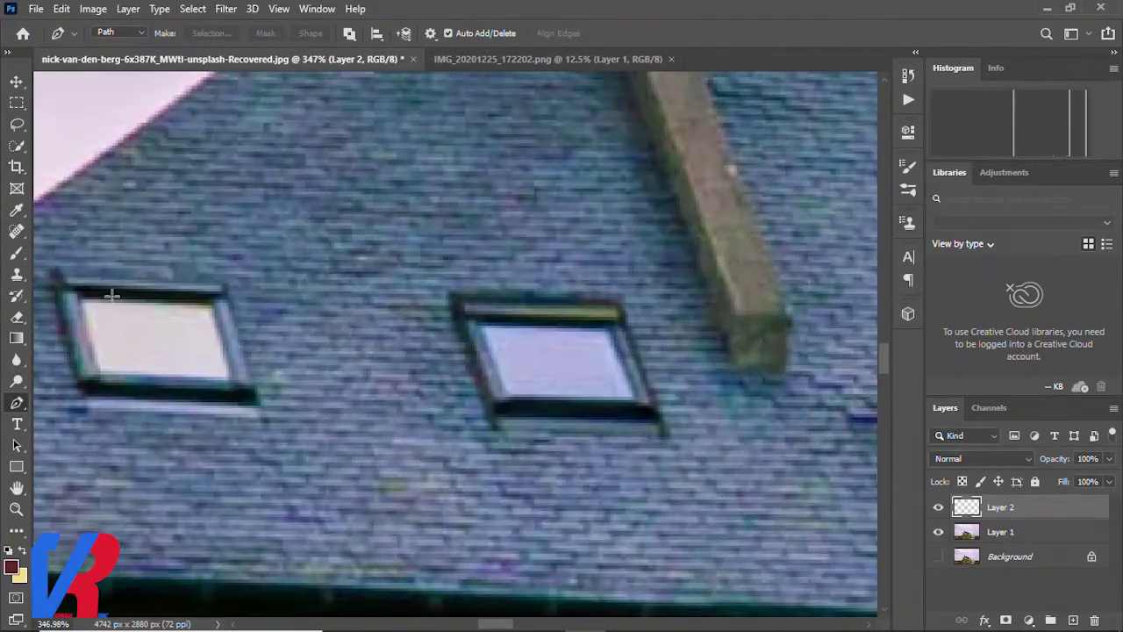
{"action": "left_click", "coordinate": [86, 300]}
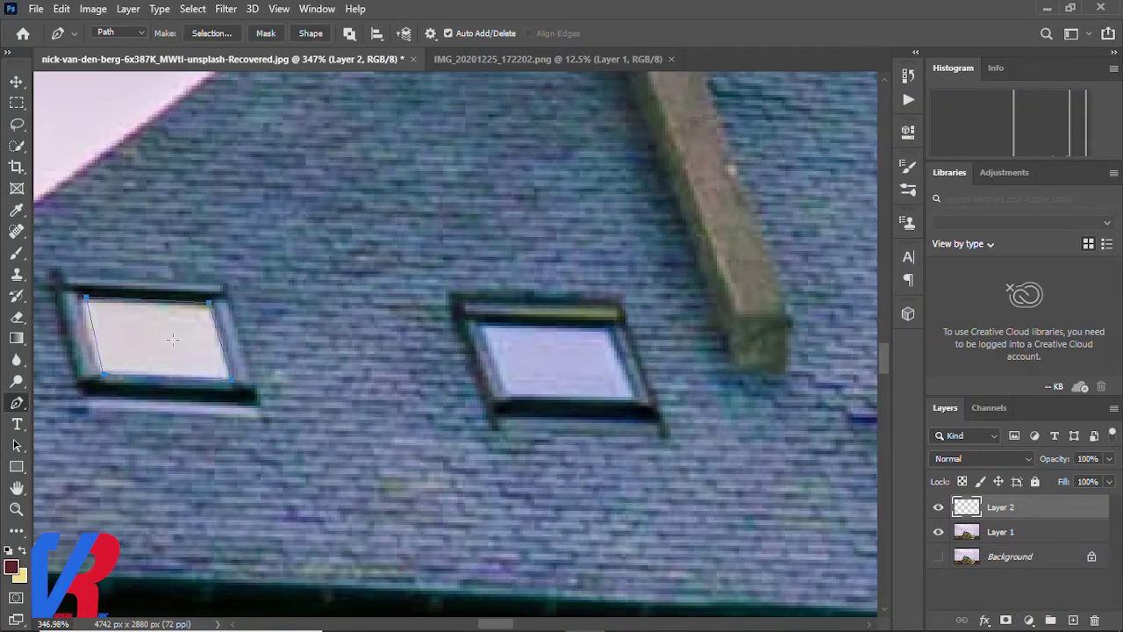
{"action": "key", "text": "ctrl+Return"}
{"action": "key", "text": "ctrl+BackSpace"}
Fill the right-hand roof windows with pale yellow.
{"action": "left_click", "coordinate": [486, 325]}
{"action": "left_click", "coordinate": [507, 391]}
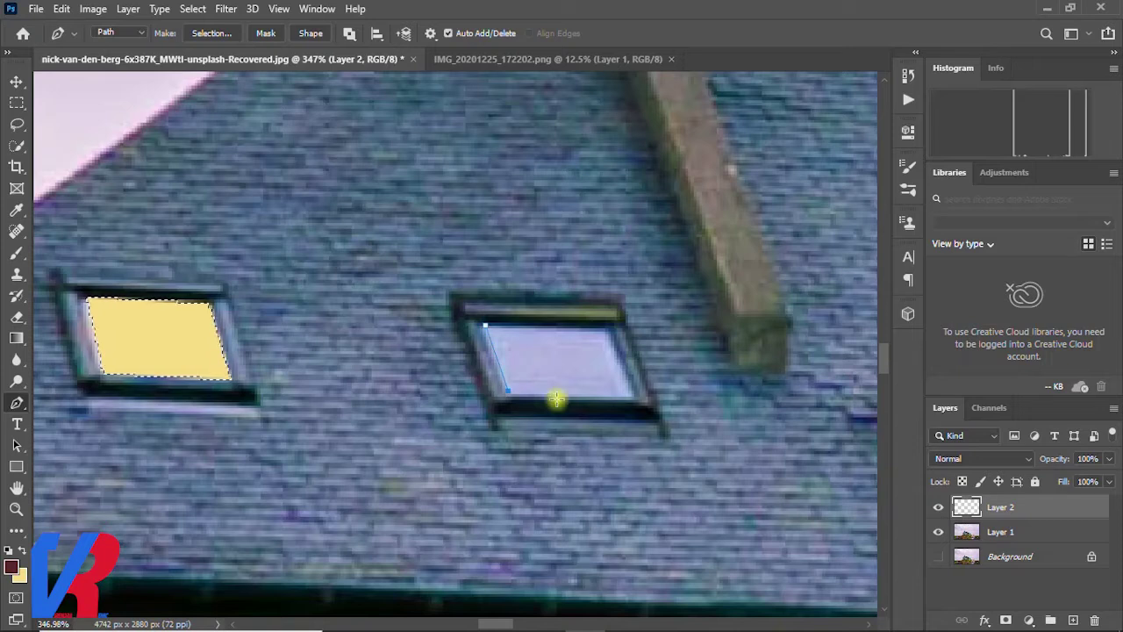
{"action": "left_click", "coordinate": [516, 341]}
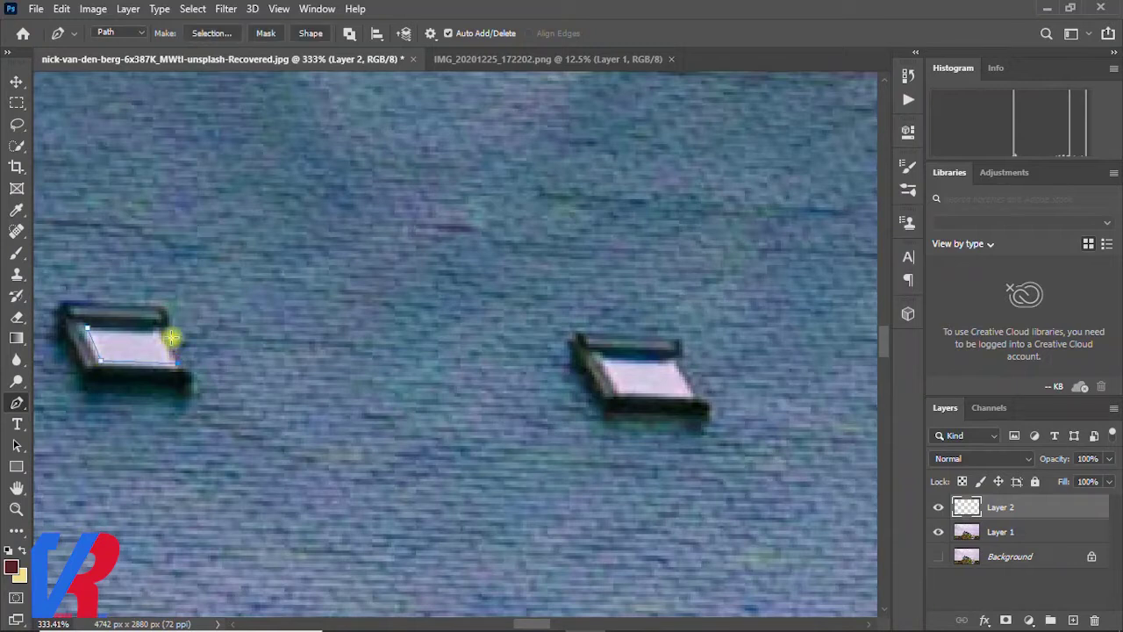
{"action": "key", "text": "ctrl+Return"}
{"action": "key", "text": "ctrl+BackSpace"}
{"action": "left_click", "coordinate": [602, 359]}
{"action": "left_click", "coordinate": [617, 390]}
{"action": "left_click", "coordinate": [602, 359]}
{"action": "key", "text": "ctrl+Return"}
{"action": "key", "text": "ctrl+BackSpace"}
Fill the far roof window with pale yellow, then review the house front.
{"action": "scroll", "coordinate": [496, 349], "scroll_direction": "down", "scroll_amount": 3}
{"action": "scroll", "coordinate": [572, 371], "scroll_direction": "up", "scroll_amount": 5}
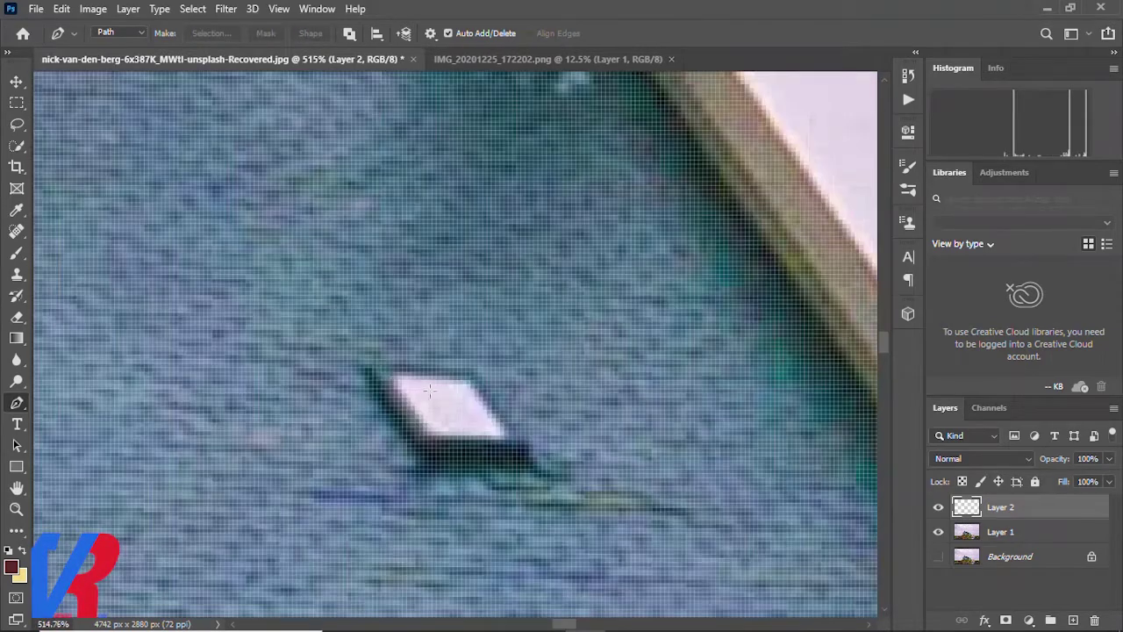
{"action": "left_click", "coordinate": [395, 377]}
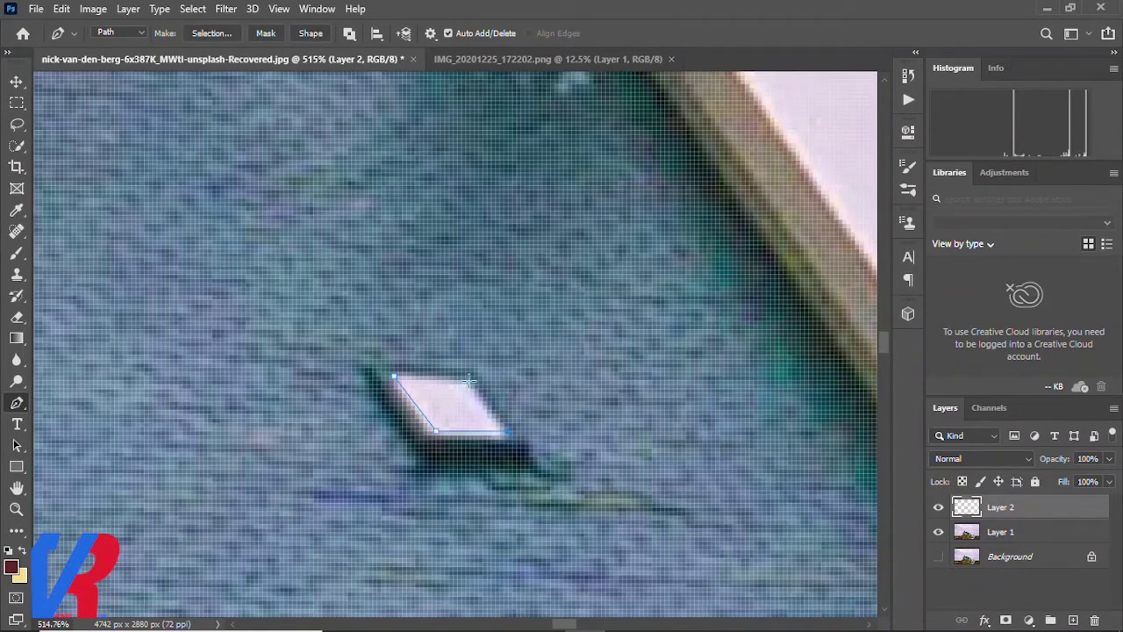
{"action": "key", "text": "ctrl+Return"}
{"action": "key", "text": "ctrl+BackSpace"}
{"action": "scroll", "coordinate": [457, 395], "scroll_direction": "down", "scroll_amount": 4}
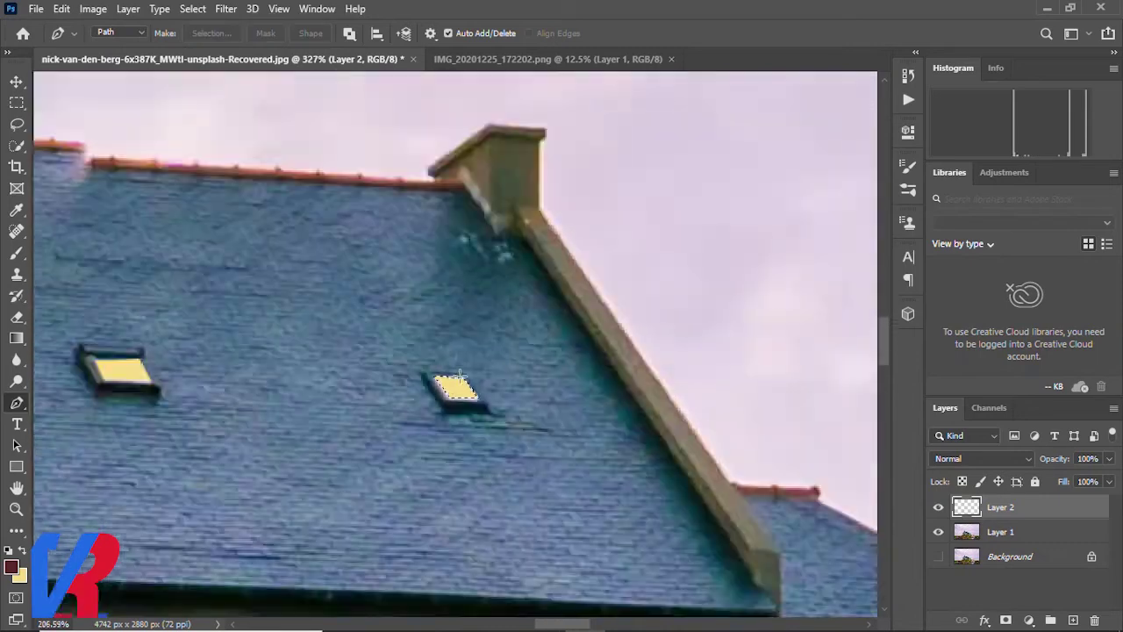
{"action": "scroll", "coordinate": [527, 351], "scroll_direction": "down", "scroll_amount": 2}
{"action": "scroll", "coordinate": [582, 318], "scroll_direction": "down", "scroll_amount": 2}
{"action": "scroll", "coordinate": [105, 614], "scroll_direction": "up", "scroll_amount": 4}
{"action": "scroll", "coordinate": [106, 570], "scroll_direction": "down", "scroll_amount": 3}
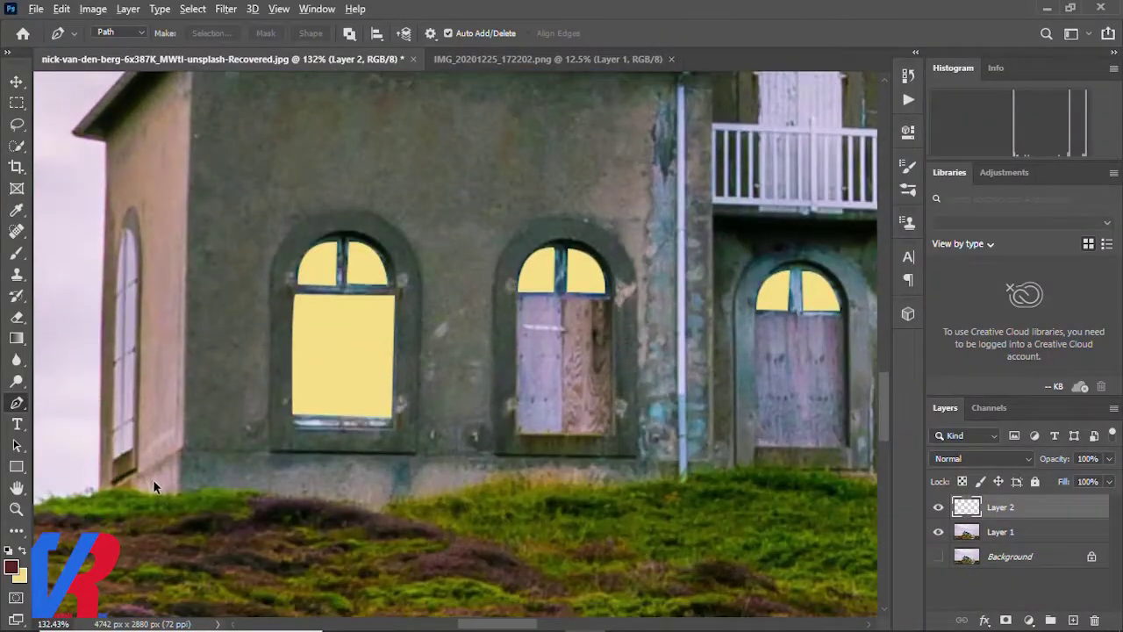
{"action": "scroll", "coordinate": [107, 379], "scroll_direction": "down", "scroll_amount": 3}
{"action": "scroll", "coordinate": [263, 406], "scroll_direction": "up", "scroll_amount": 2}
{"action": "scroll", "coordinate": [290, 417], "scroll_direction": "down", "scroll_amount": 1}
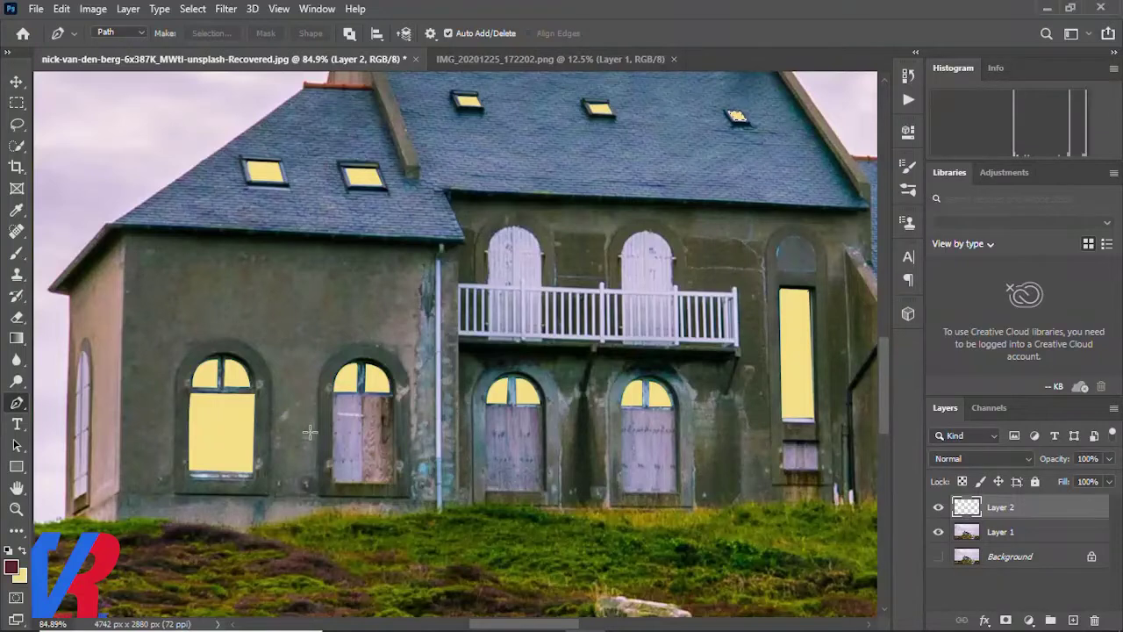
Fill the left door's boarded lower panel yellow, redoing the selection more precisely.
{"action": "key", "text": "v"}
{"action": "scroll", "coordinate": [340, 430], "scroll_direction": "down", "scroll_amount": 2}
{"action": "scroll", "coordinate": [516, 427], "scroll_direction": "down", "scroll_amount": 1}
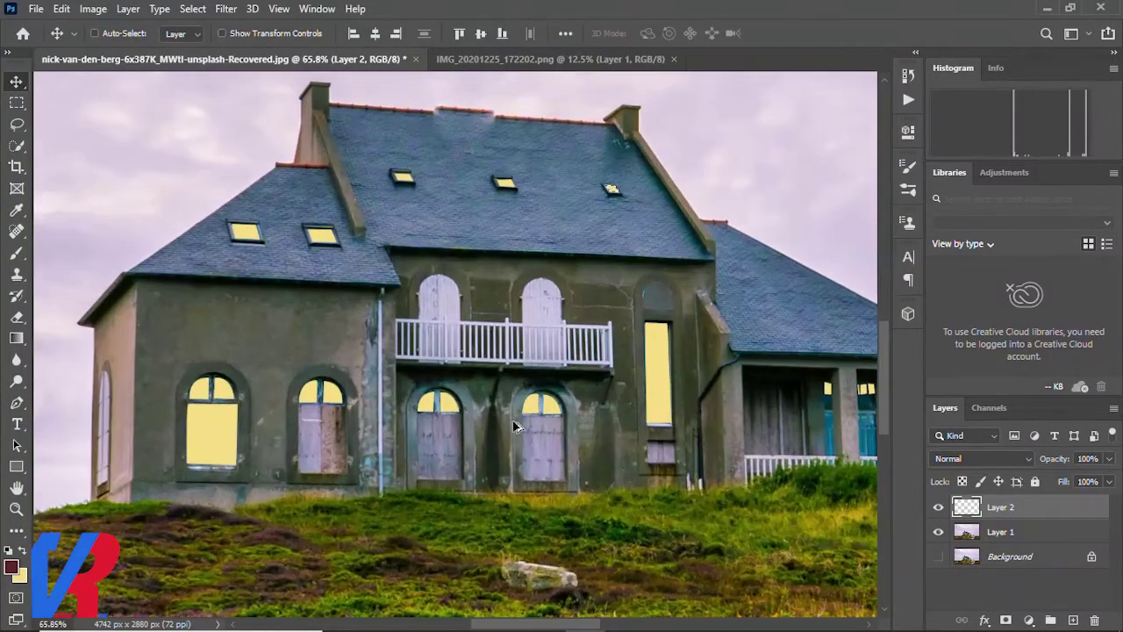
{"action": "scroll", "coordinate": [293, 387], "scroll_direction": "up", "scroll_amount": 10}
{"action": "scroll", "coordinate": [293, 386], "scroll_direction": "up", "scroll_amount": 2}
{"action": "left_click", "coordinate": [16, 103]}
{"action": "mouse_move", "coordinate": [219, 327]}
{"action": "left_mouse_down"}
{"action": "mouse_move", "coordinate": [274, 367]}
{"action": "mouse_move", "coordinate": [380, 566]}
{"action": "left_mouse_up"}
{"action": "key", "text": "ctrl+BackSpace"}
{"action": "mouse_move", "coordinate": [626, 359]}
{"action": "left_mouse_down"}
{"action": "mouse_move", "coordinate": [738, 480]}
{"action": "mouse_move", "coordinate": [777, 585]}
{"action": "left_mouse_up"}
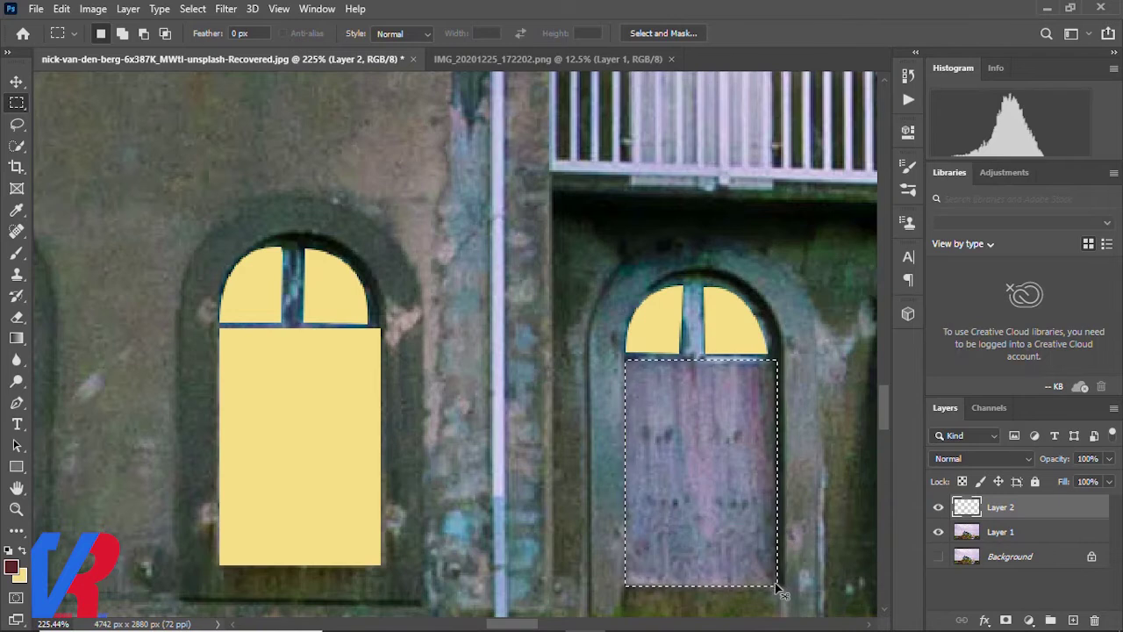
{"action": "key", "text": "ctrl+z"}
{"action": "key", "text": "ctrl+z"}
{"action": "left_click_drag", "start_coordinate": [221, 328], "coordinate": [378, 562]}
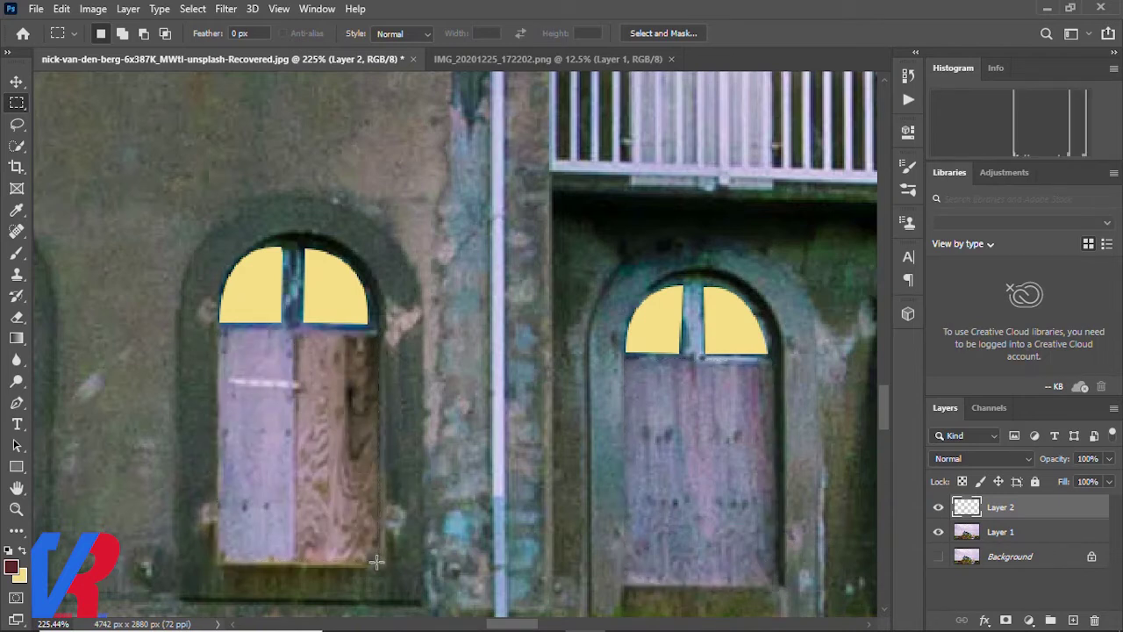
{"action": "key", "text": "ctrl+BackSpace"}
Fill the middle door's lower panel solid yellow.
{"action": "scroll", "coordinate": [422, 368], "scroll_direction": "right", "scroll_amount": 5}
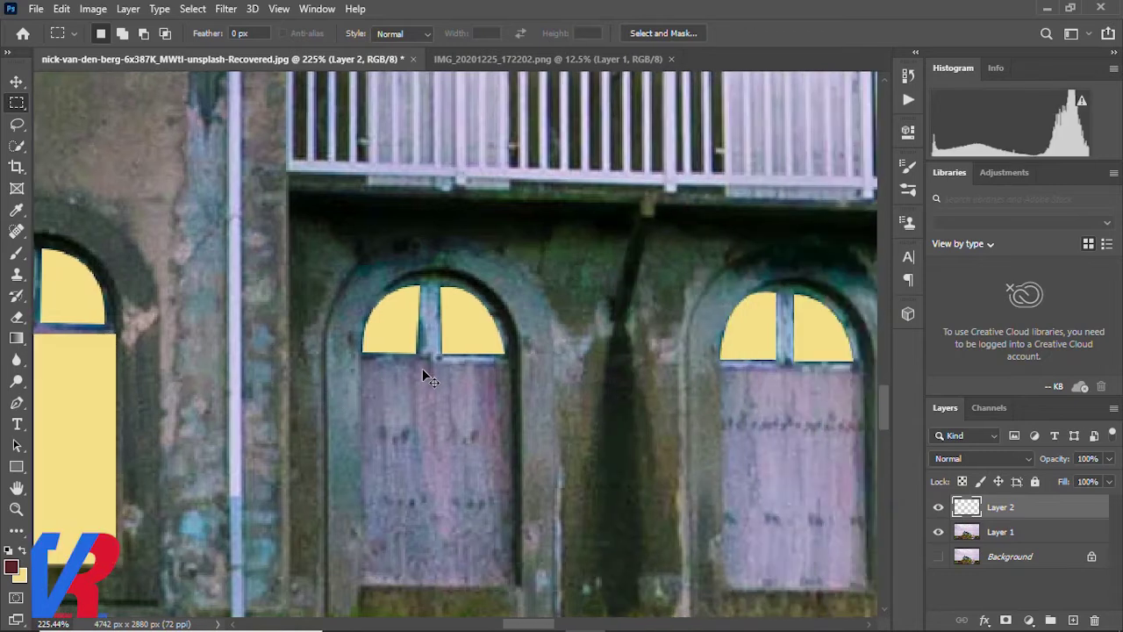
{"action": "scroll", "coordinate": [422, 370], "scroll_direction": "down", "scroll_amount": 1}
{"action": "left_click_drag", "start_coordinate": [336, 310], "coordinate": [489, 532]}
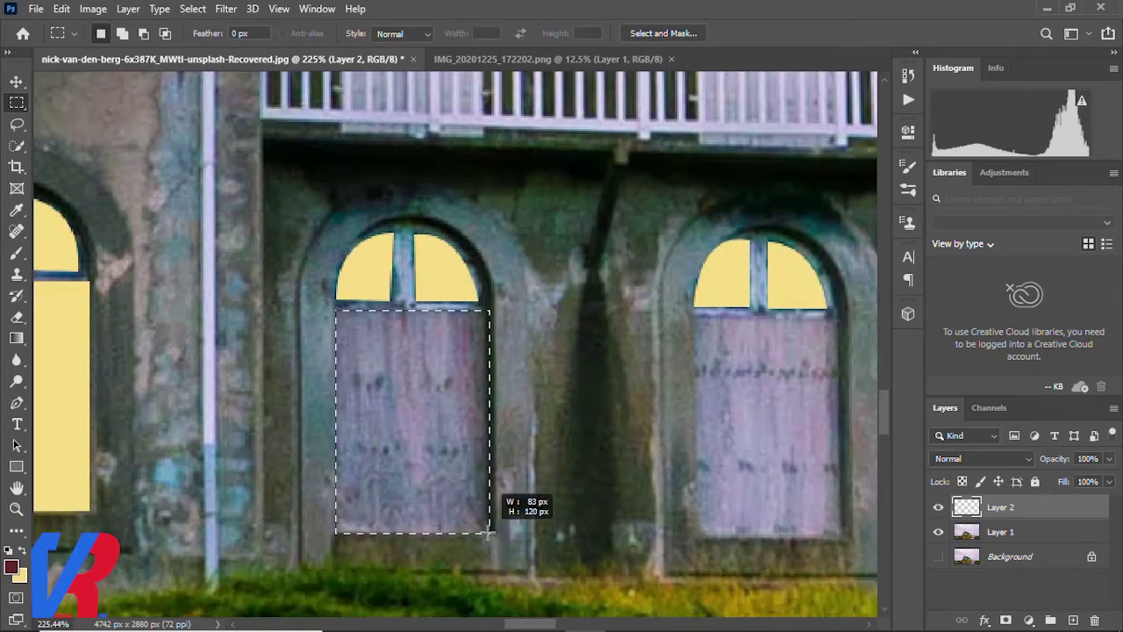
{"action": "key", "text": "ctrl+BackSpace"}
{"action": "key", "text": "ctrl+d"}
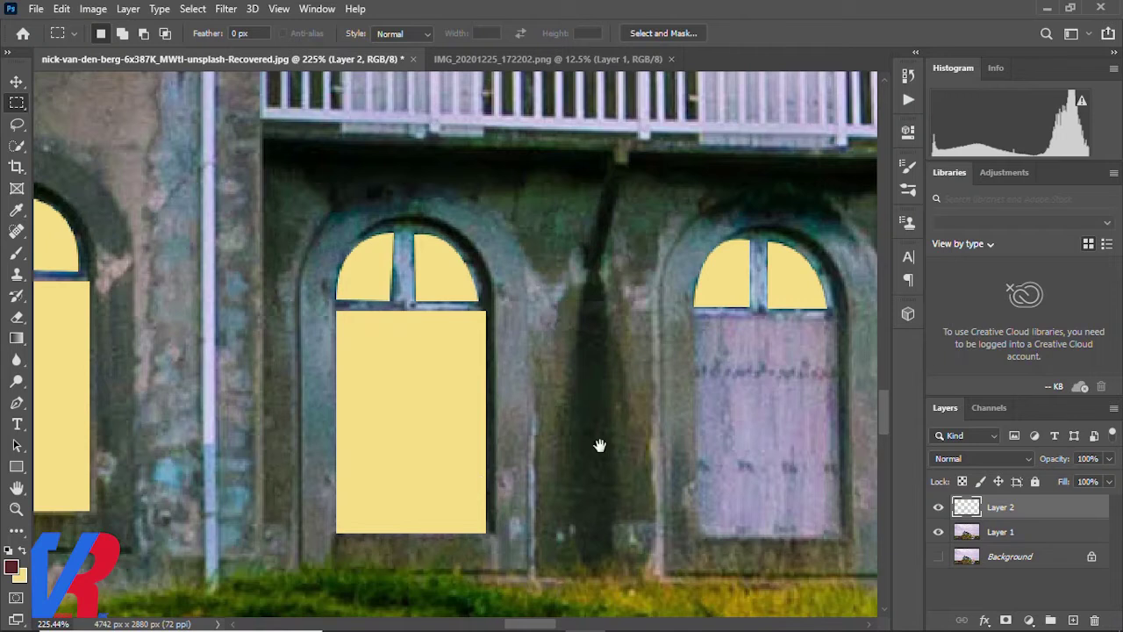
Fill the last door's lower panel solid yellow.
{"action": "left_click_drag", "start_coordinate": [600, 446], "coordinate": [150, 391]}
{"action": "left_click_drag", "start_coordinate": [182, 293], "coordinate": [331, 508]}
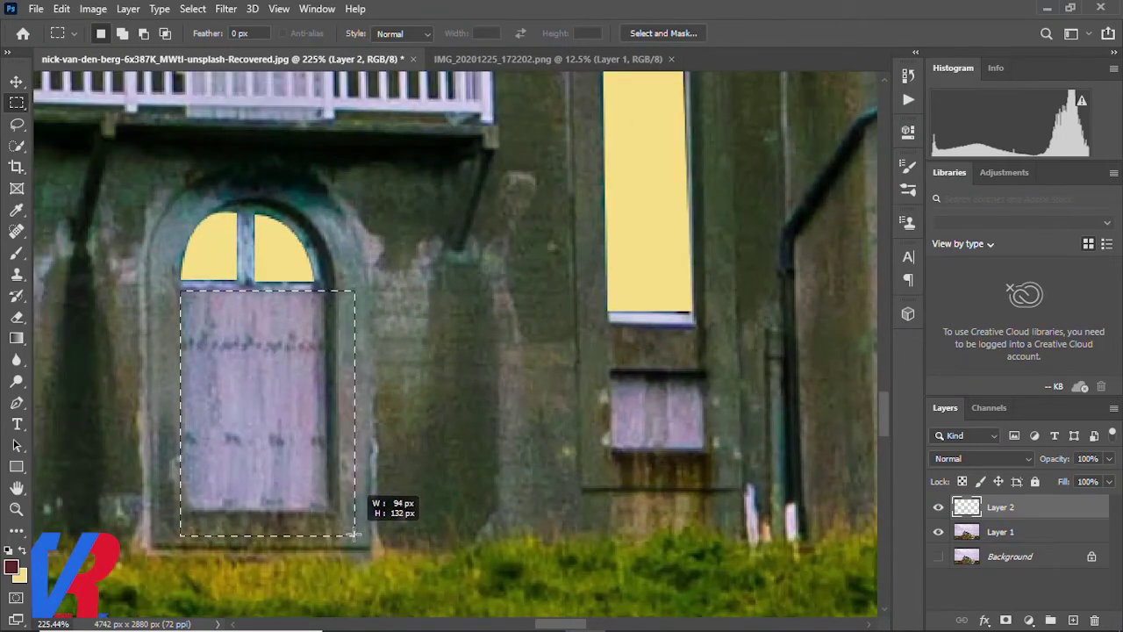
{"action": "key", "text": "ctrl+BackSpace"}
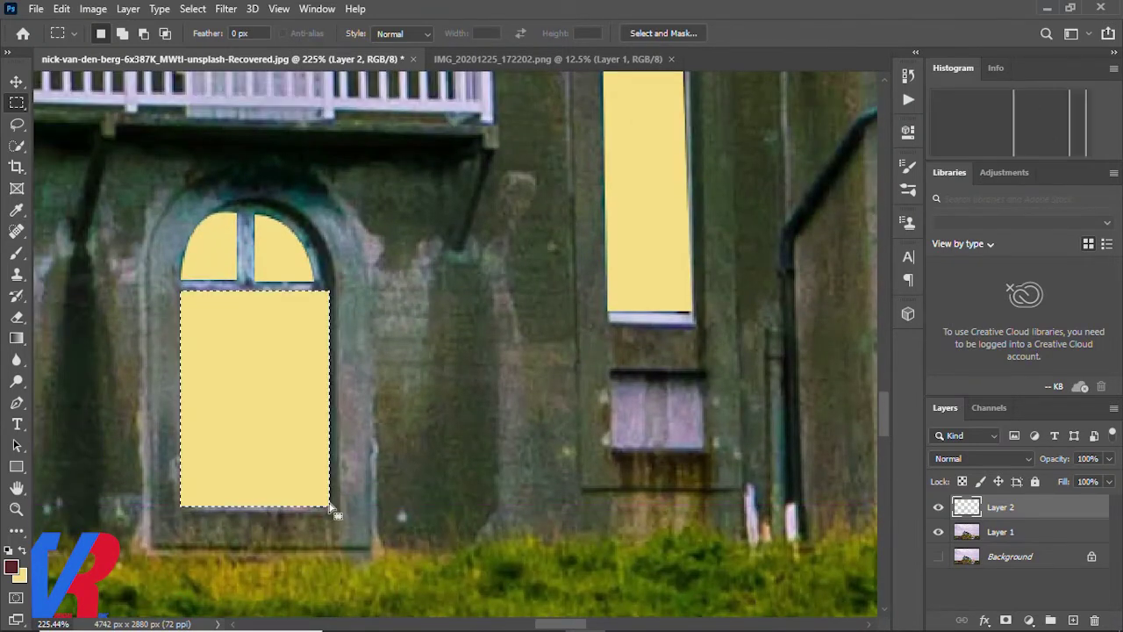
{"action": "key", "text": "ctrl+d"}
{"action": "scroll", "coordinate": [267, 468], "scroll_direction": "down", "scroll_amount": 5}
{"action": "scroll", "coordinate": [541, 447], "scroll_direction": "down", "scroll_amount": 2}
{"action": "scroll", "coordinate": [117, 387], "scroll_direction": "down", "scroll_amount": 1}
{"action": "scroll", "coordinate": [209, 408], "scroll_direction": "down", "scroll_amount": 1}
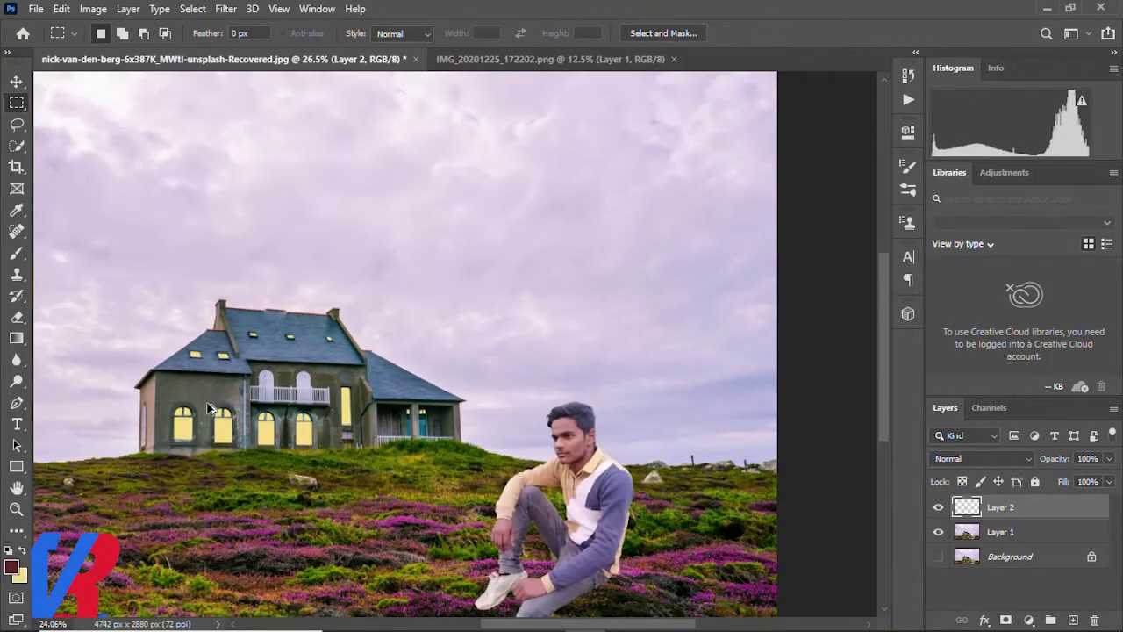
On Layer 1, try Black & White and Color Balance adjustments, undoing both.
{"action": "left_click", "coordinate": [1010, 533]}
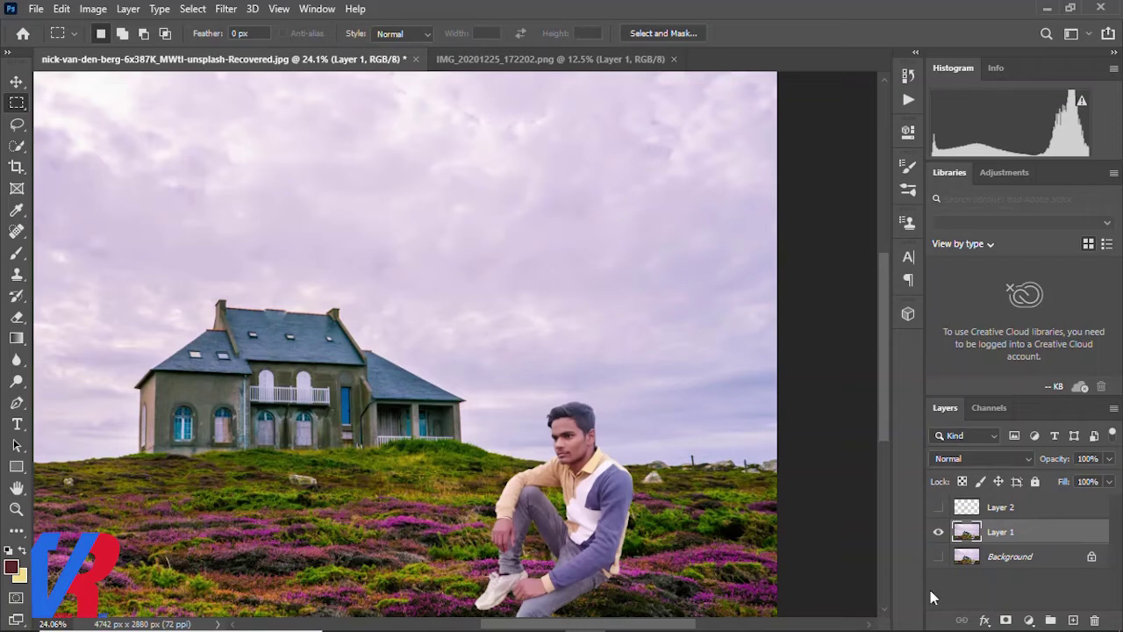
{"action": "left_click", "coordinate": [1029, 620]}
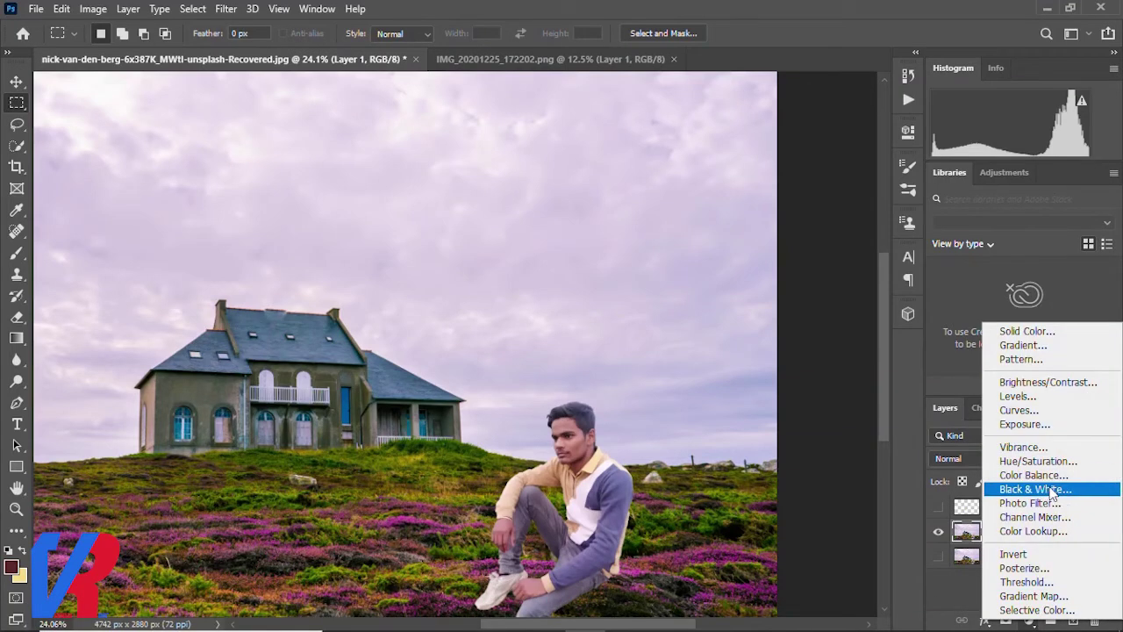
{"action": "left_click", "coordinate": [1069, 497]}
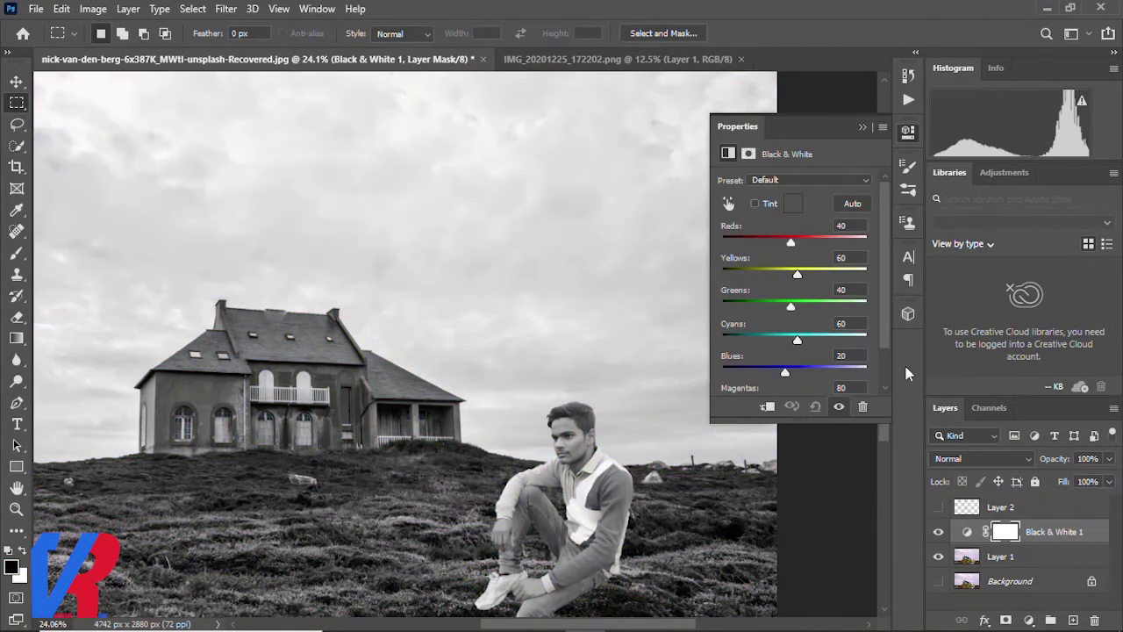
{"action": "key", "text": "ctrl+z"}
{"action": "left_click", "coordinate": [1029, 619]}
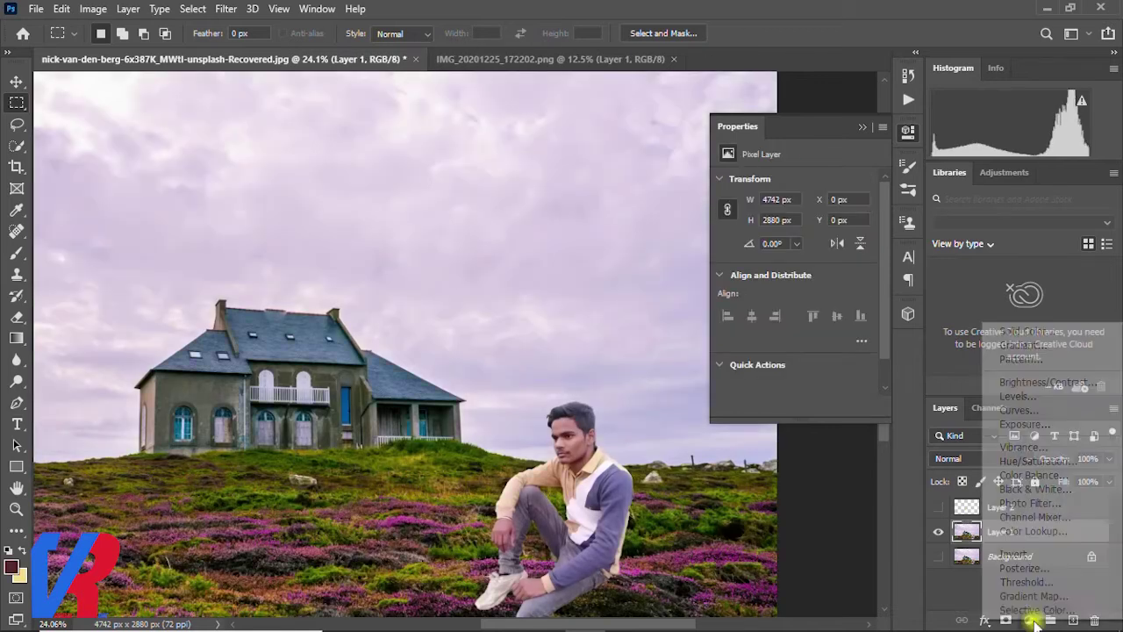
{"action": "left_click", "coordinate": [1060, 477]}
{"action": "key", "text": "ctrl+z"}
Add a Hue/Saturation adjustment with Saturation -100 and lowered Lightness.
{"action": "left_click", "coordinate": [1030, 620]}
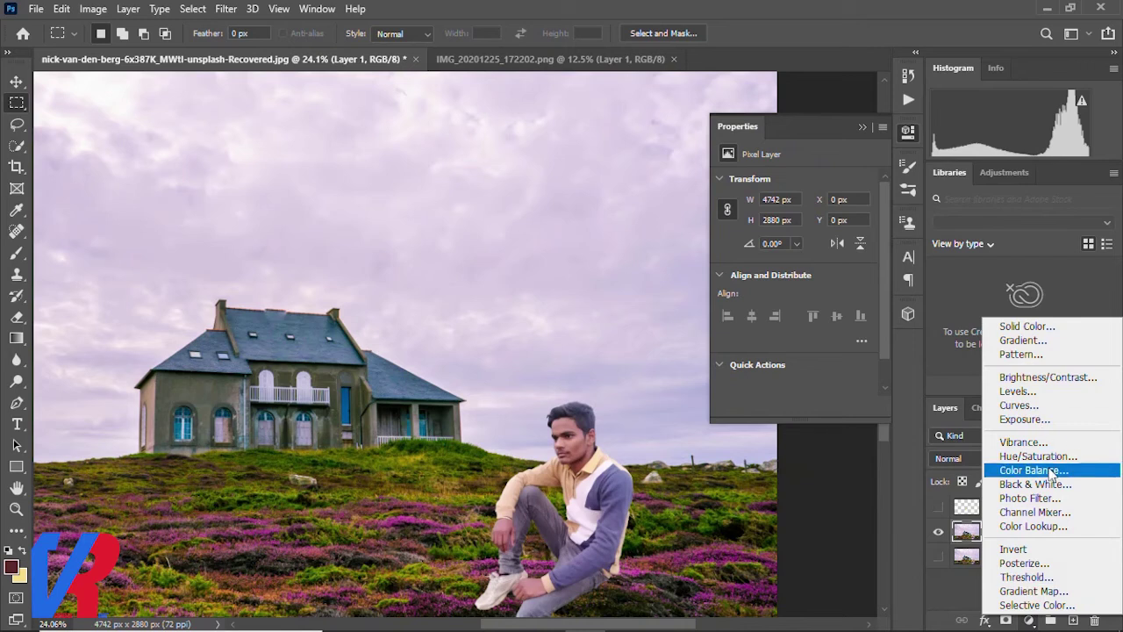
{"action": "left_click", "coordinate": [1058, 460]}
{"action": "left_click_drag", "start_coordinate": [793, 276], "coordinate": [721, 278]}
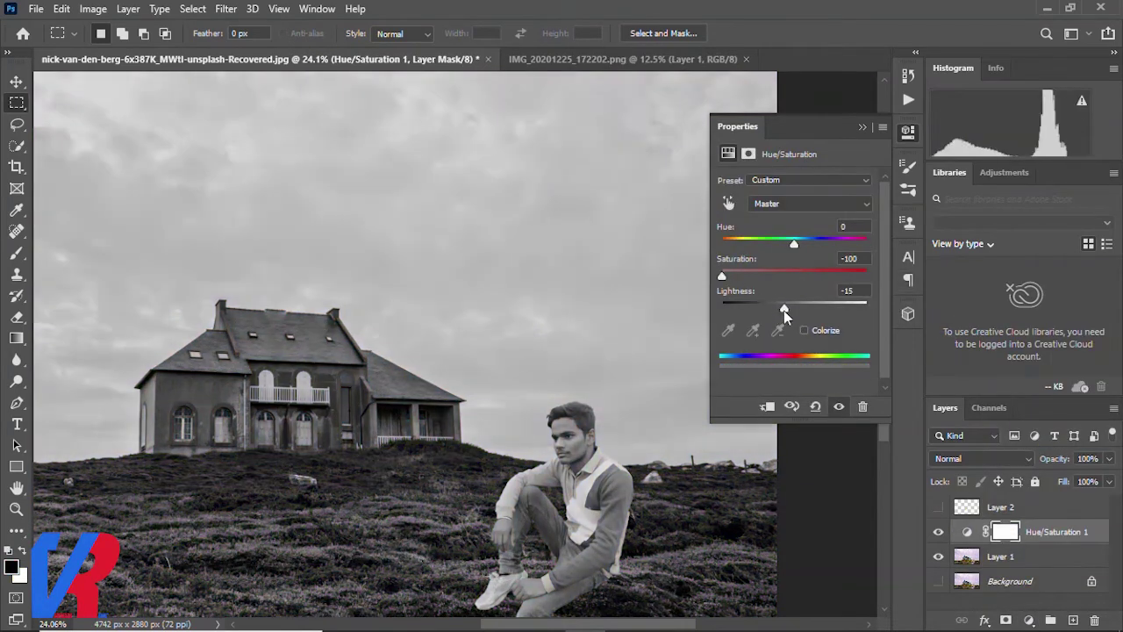
{"action": "left_click_drag", "start_coordinate": [784, 309], "coordinate": [777, 308]}
Add a Brightness/Contrast adjustment with Brightness -131.
{"action": "left_click", "coordinate": [1029, 620]}
{"action": "left_click", "coordinate": [1018, 378]}
{"action": "left_click_drag", "start_coordinate": [794, 226], "coordinate": [732, 222]}
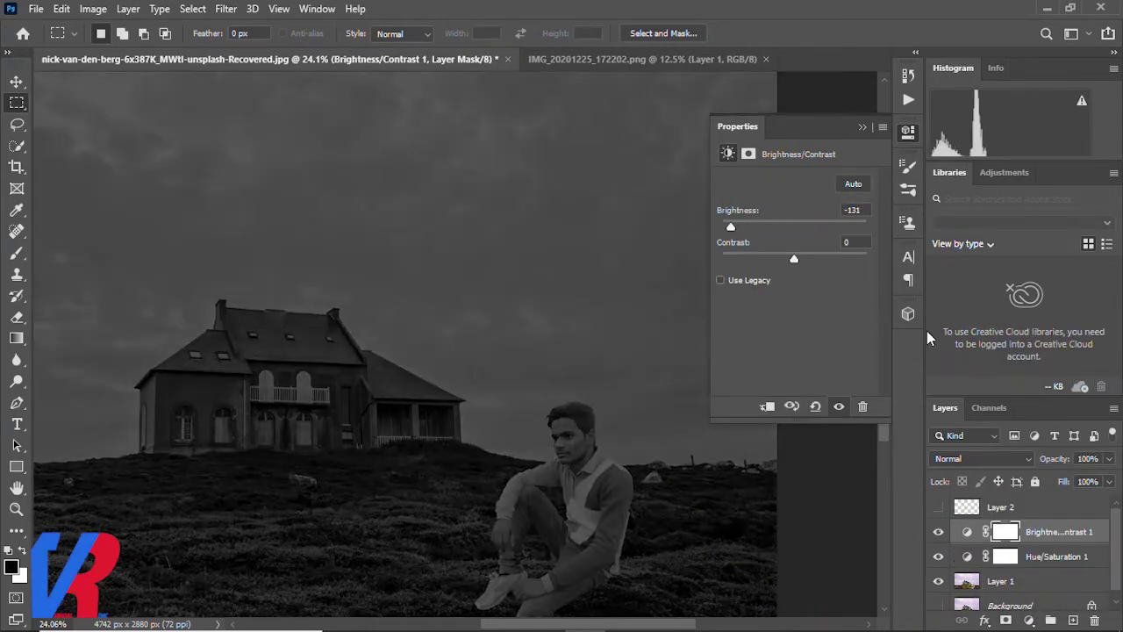
Add a Levels adjustment with the Output white level lowered.
{"action": "left_click", "coordinate": [1039, 621]}
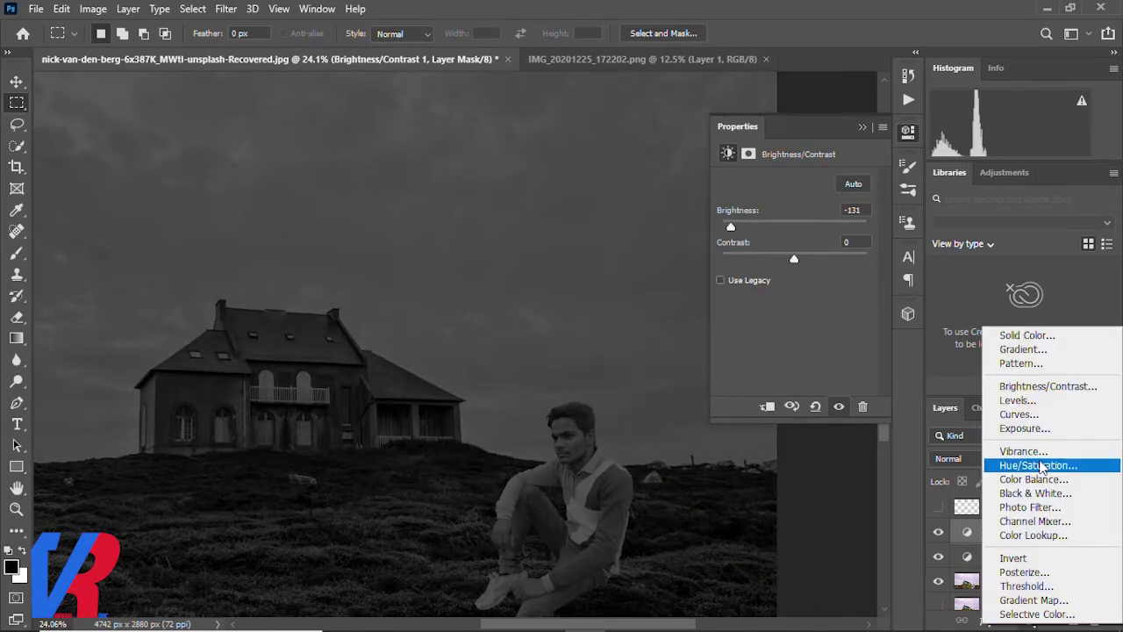
{"action": "left_click", "coordinate": [1049, 400]}
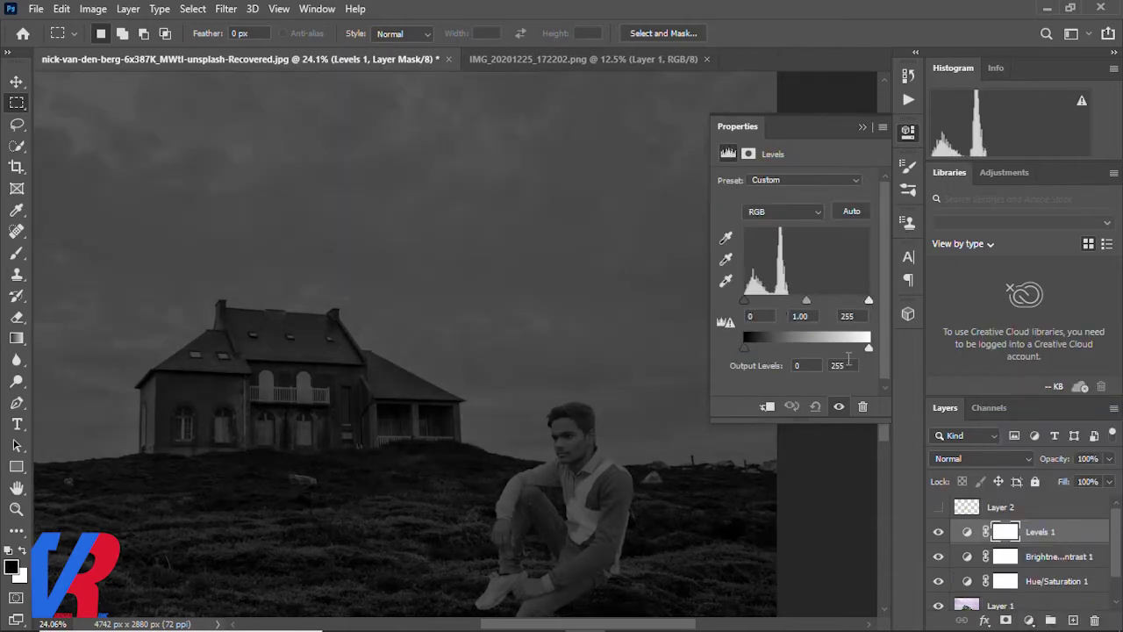
{"action": "left_click_drag", "start_coordinate": [869, 348], "coordinate": [839, 350]}
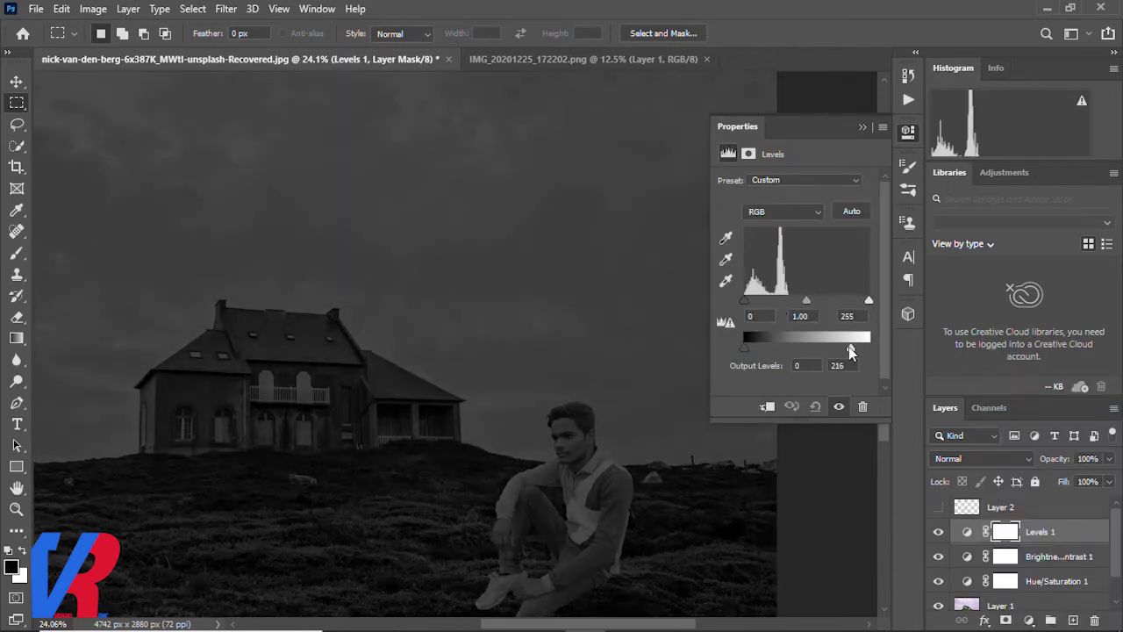
{"action": "left_click", "coordinate": [1029, 620]}
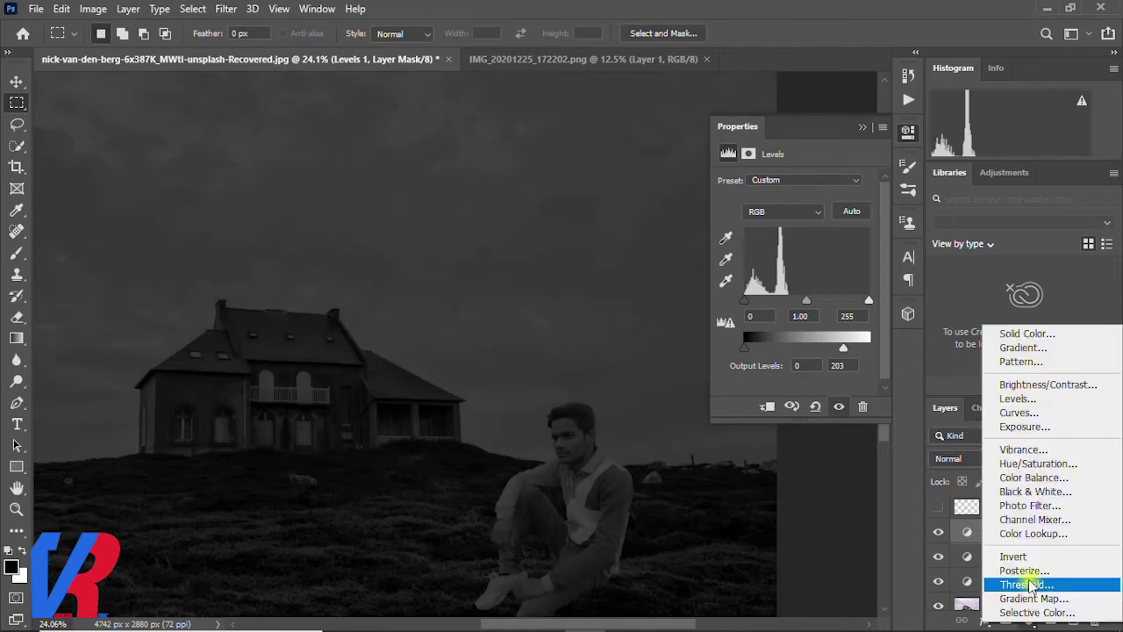
Add a Color Lookup adjustment using the Moonlight.3DL preset.
{"action": "left_click", "coordinate": [965, 531]}
{"action": "left_click", "coordinate": [856, 191]}
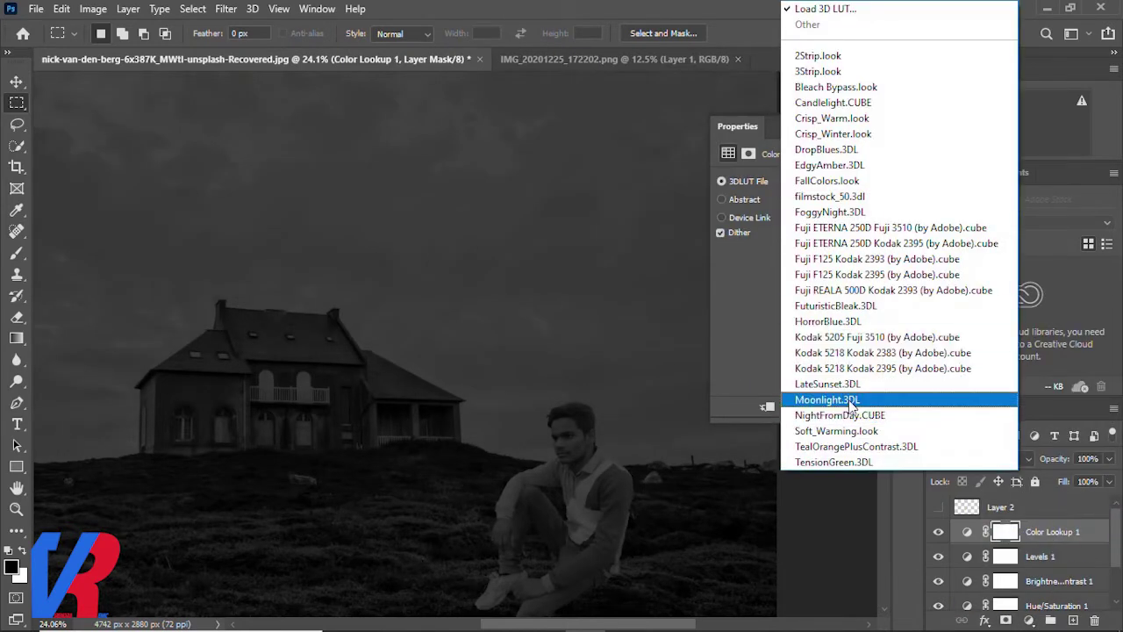
{"action": "left_click", "coordinate": [843, 464]}
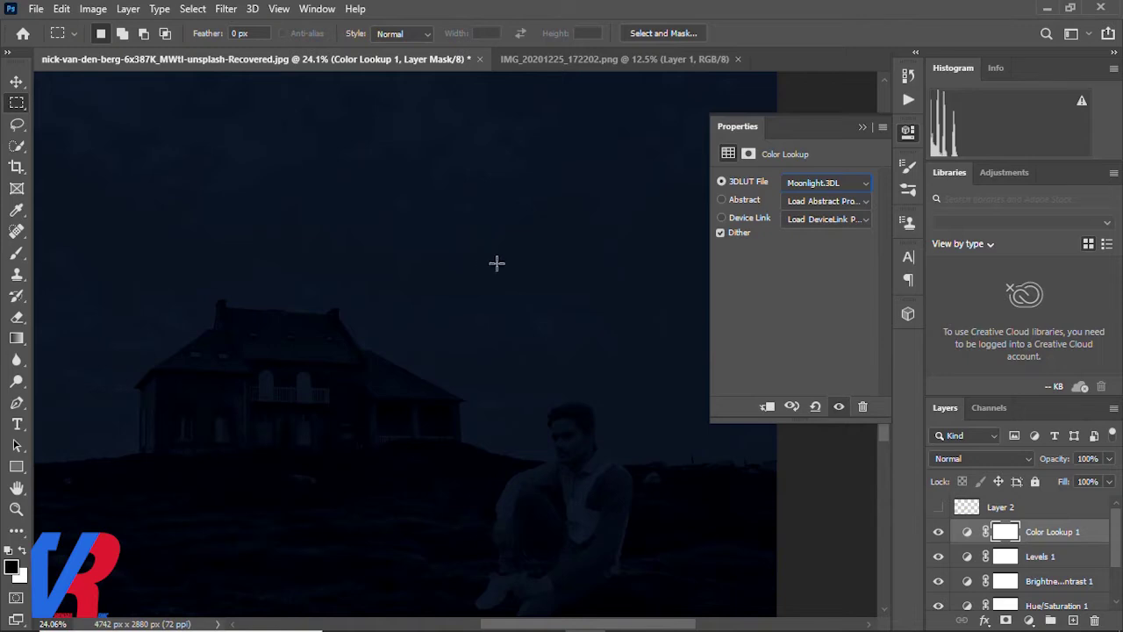
{"action": "left_click", "coordinate": [862, 127]}
{"action": "scroll", "coordinate": [546, 351], "scroll_direction": "down", "scroll_amount": 2}
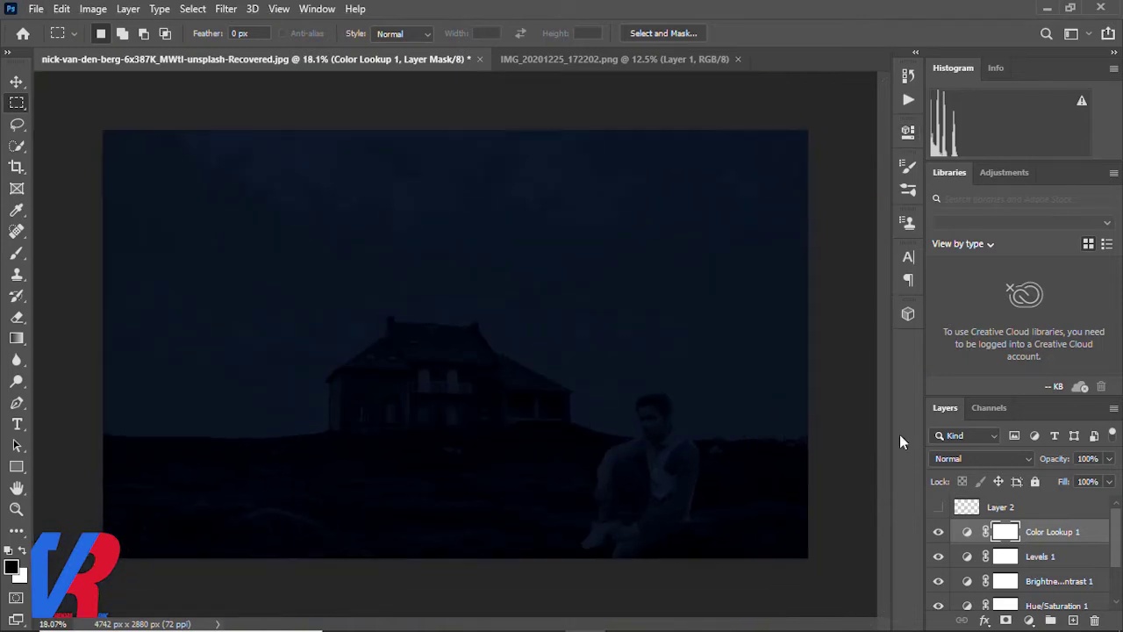
Change Brightness/Contrast 1 to Brightness -116.
{"action": "left_click", "coordinate": [1062, 587]}
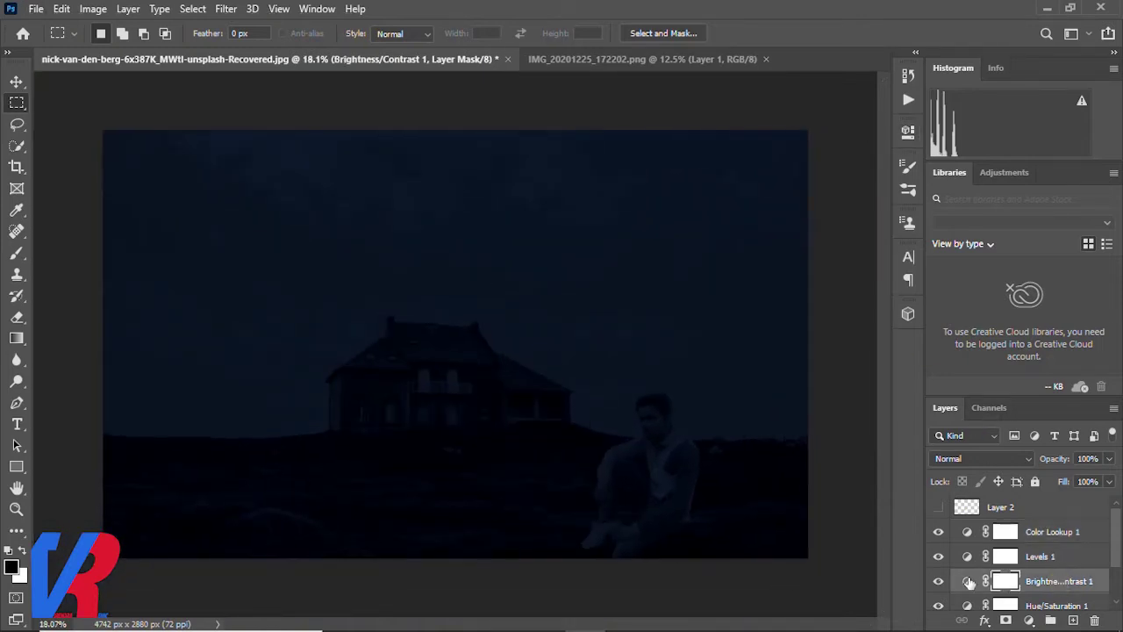
{"action": "double_click", "coordinate": [967, 581]}
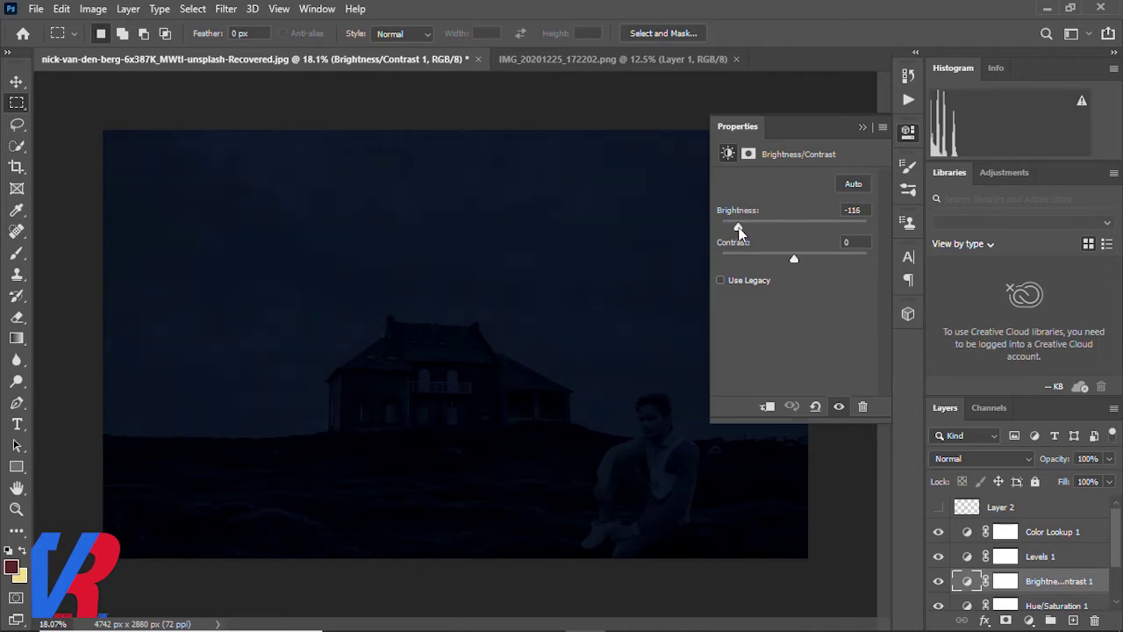
{"action": "left_click", "coordinate": [862, 127]}
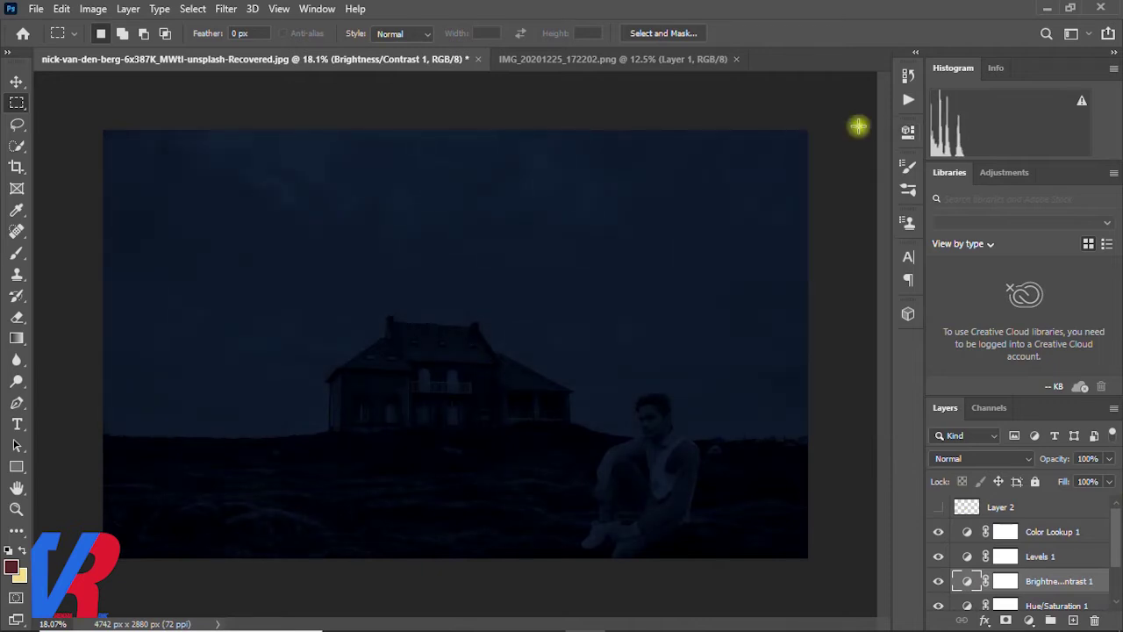
{"action": "scroll", "coordinate": [624, 371], "scroll_direction": "up", "scroll_amount": 1}
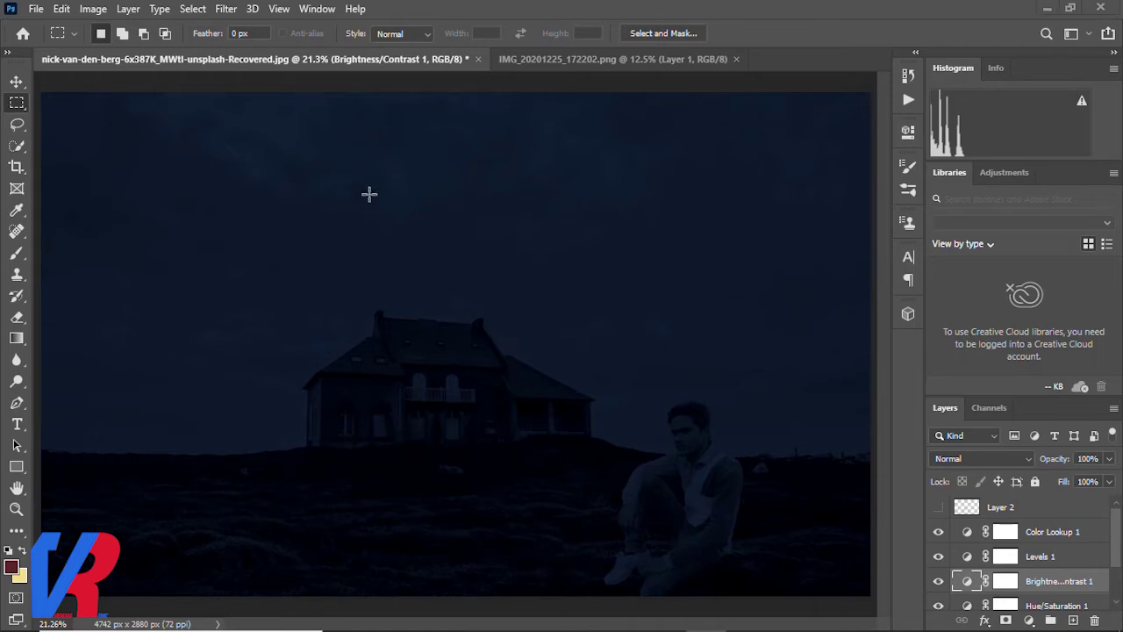
{"action": "scroll", "coordinate": [526, 369], "scroll_direction": "up", "scroll_amount": 1}
Show Layer 2's lit windows and duplicate it as Layer 2 copy.
{"action": "left_click", "coordinate": [938, 508]}
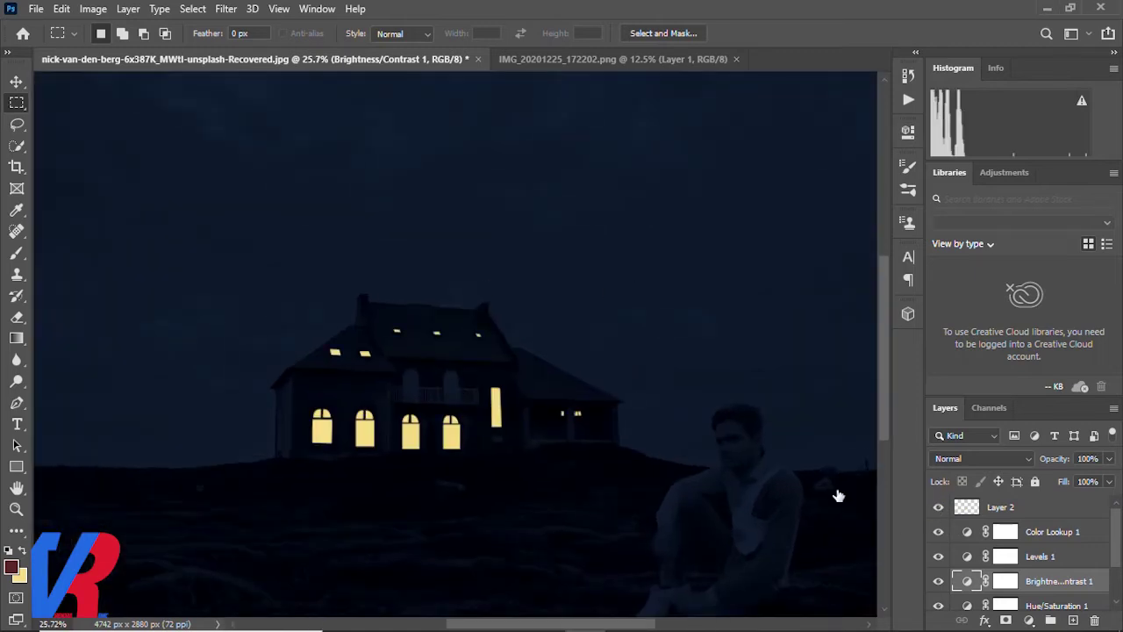
{"action": "scroll", "coordinate": [382, 386], "scroll_direction": "up", "scroll_amount": 1}
{"action": "scroll", "coordinate": [369, 368], "scroll_direction": "up", "scroll_amount": 1}
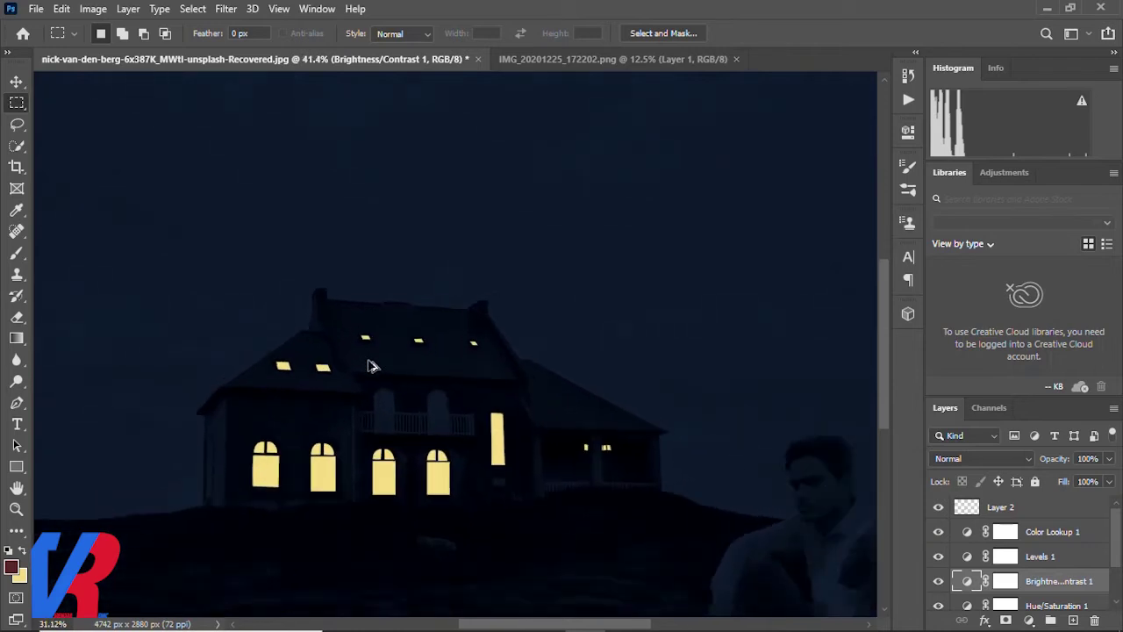
{"action": "scroll", "coordinate": [316, 421], "scroll_direction": "up", "scroll_amount": 2}
{"action": "scroll", "coordinate": [281, 471], "scroll_direction": "up", "scroll_amount": 2}
{"action": "left_click", "coordinate": [1053, 514]}
{"action": "key", "text": "ctrl+shift+alt+n"}
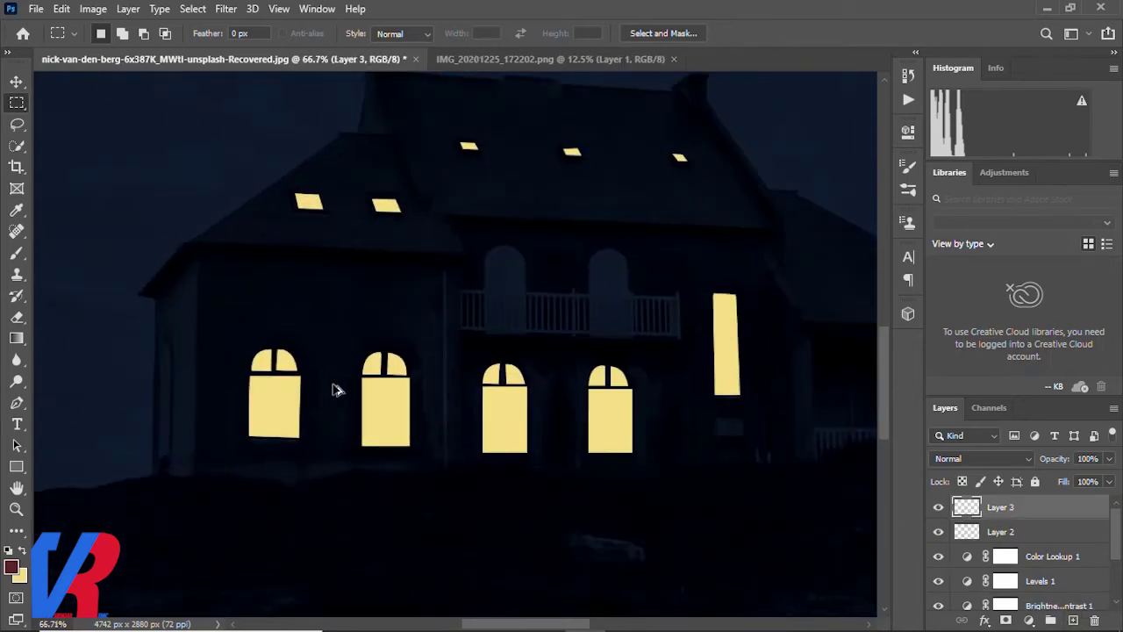
{"action": "scroll", "coordinate": [334, 389], "scroll_direction": "up", "scroll_amount": 1}
{"action": "scroll", "coordinate": [263, 419], "scroll_direction": "up", "scroll_amount": 1}
{"action": "key", "text": "ctrl+z"}
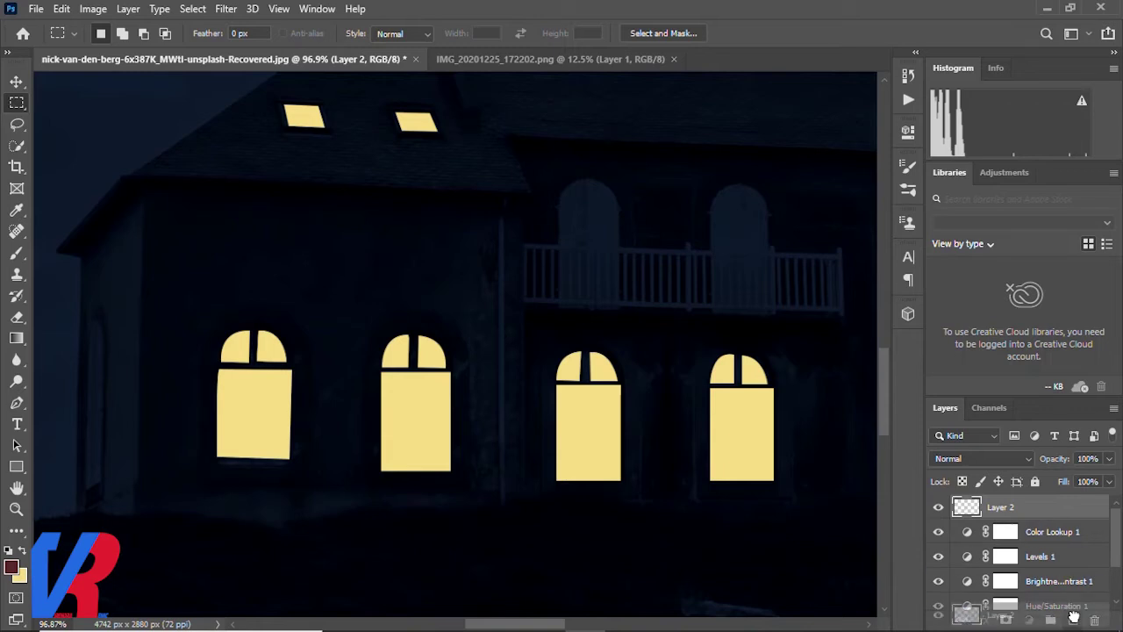
{"action": "key", "text": "ctrl+j"}
Add a window-masked Hue/Saturation adjustment, then add a mask to Brightness/Contrast 1.
{"action": "left_click", "coordinate": [967, 509], "text": "ctrl"}
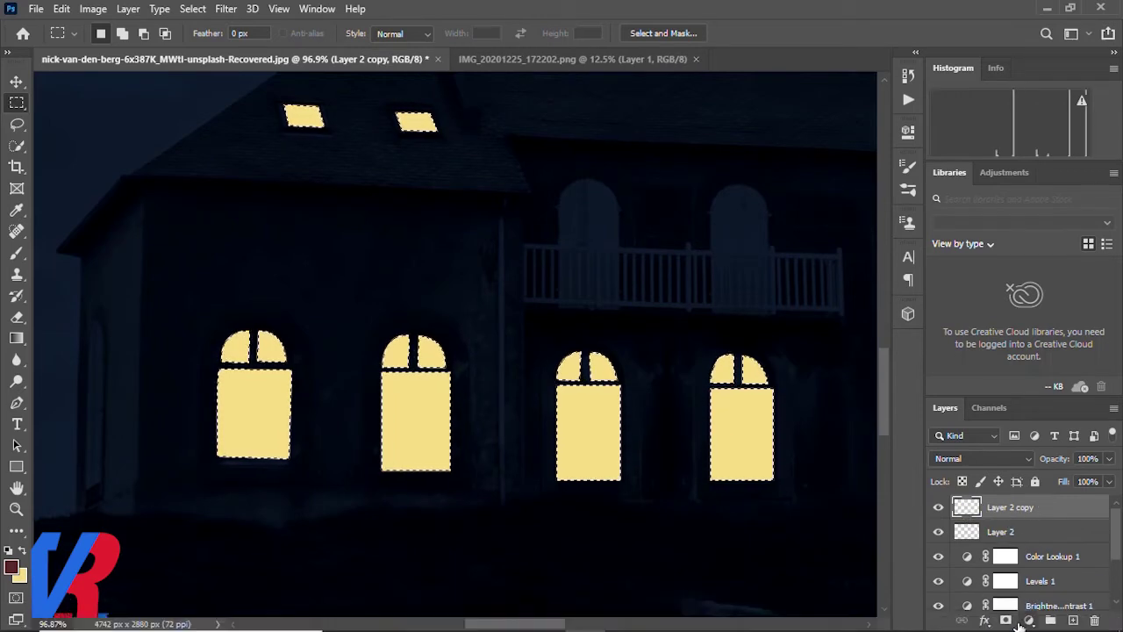
{"action": "left_click", "coordinate": [1028, 621]}
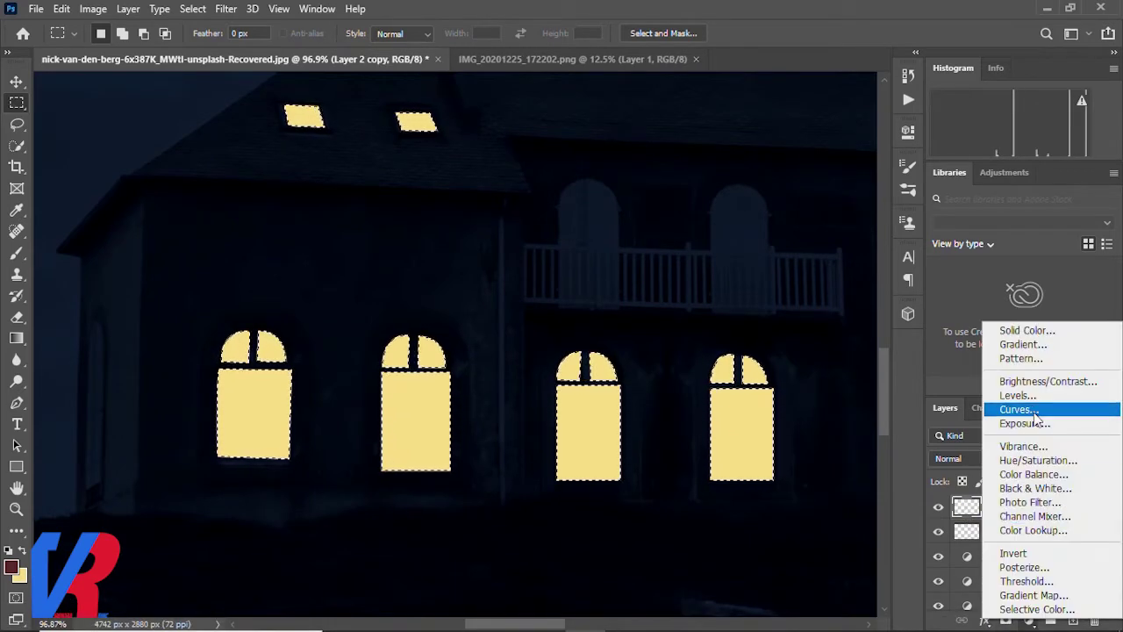
{"action": "left_click", "coordinate": [1038, 460]}
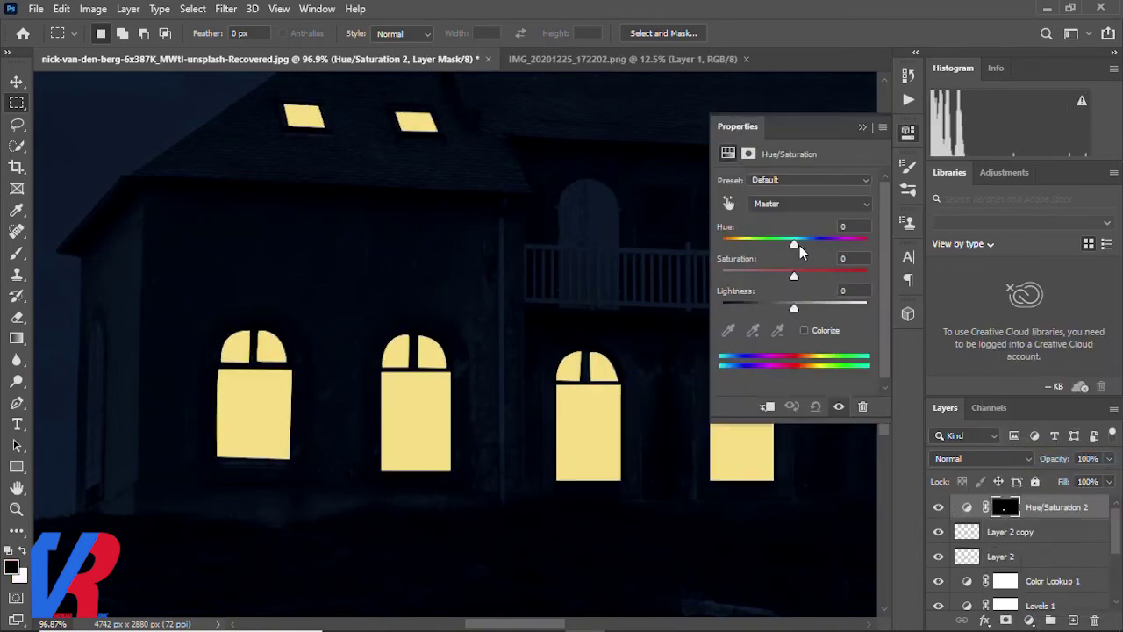
{"action": "mouse_move", "coordinate": [795, 239]}
{"action": "left_mouse_down"}
{"action": "mouse_move", "coordinate": [748, 242]}
{"action": "mouse_move", "coordinate": [792, 242]}
{"action": "mouse_move", "coordinate": [824, 277]}
{"action": "left_mouse_up"}
{"action": "scroll", "coordinate": [1084, 548], "scroll_direction": "down", "scroll_amount": 3}
{"action": "scroll", "coordinate": [1085, 548], "scroll_direction": "up", "scroll_amount": 1}
{"action": "left_click", "coordinate": [1062, 549]}
{"action": "left_click", "coordinate": [1006, 620]}
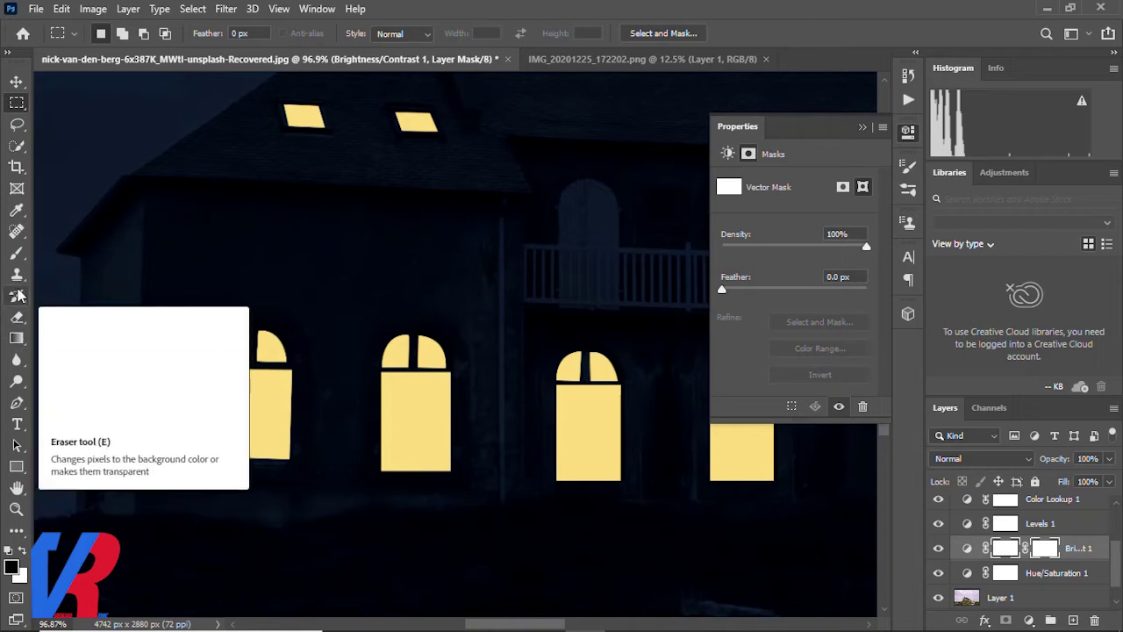
Set up a hard round brush at 83 px.
{"action": "left_click", "coordinate": [16, 253]}
{"action": "right_click", "coordinate": [326, 360]}
{"action": "left_click", "coordinate": [403, 474]}
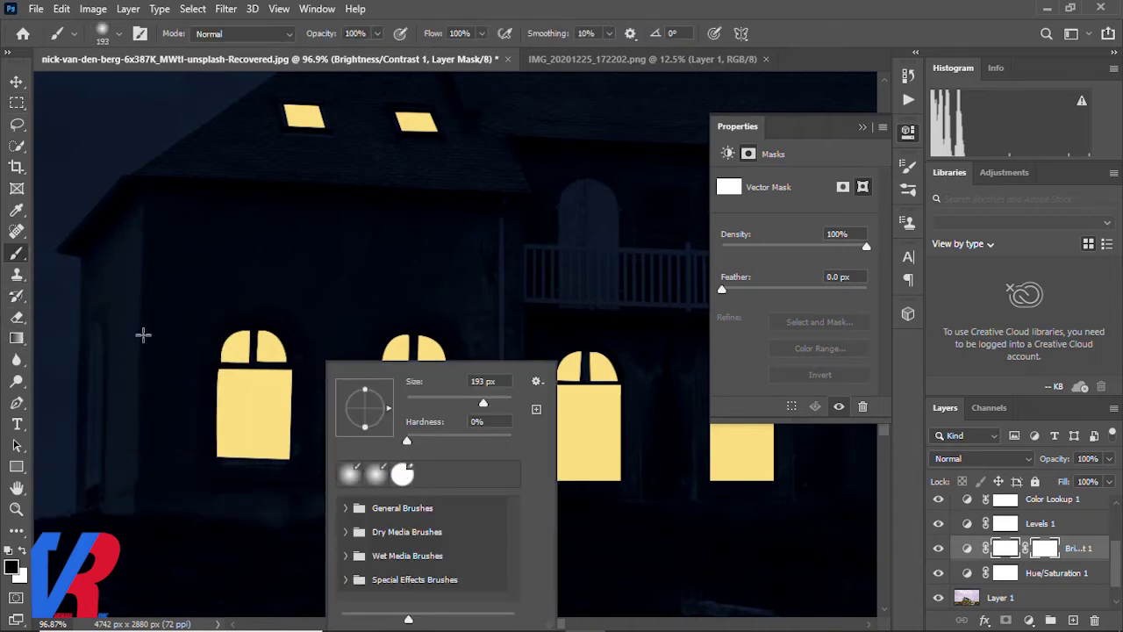
{"action": "type", "text": "83"}
{"action": "key", "text": "Return"}
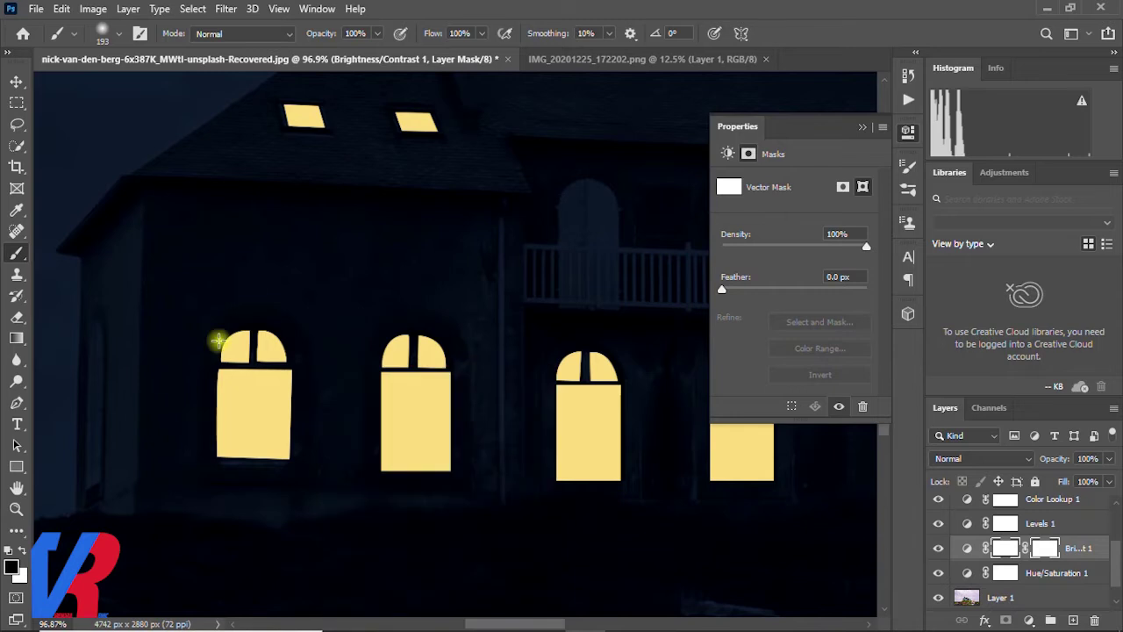
{"action": "right_click", "coordinate": [254, 346]}
{"action": "key", "text": "Return"}
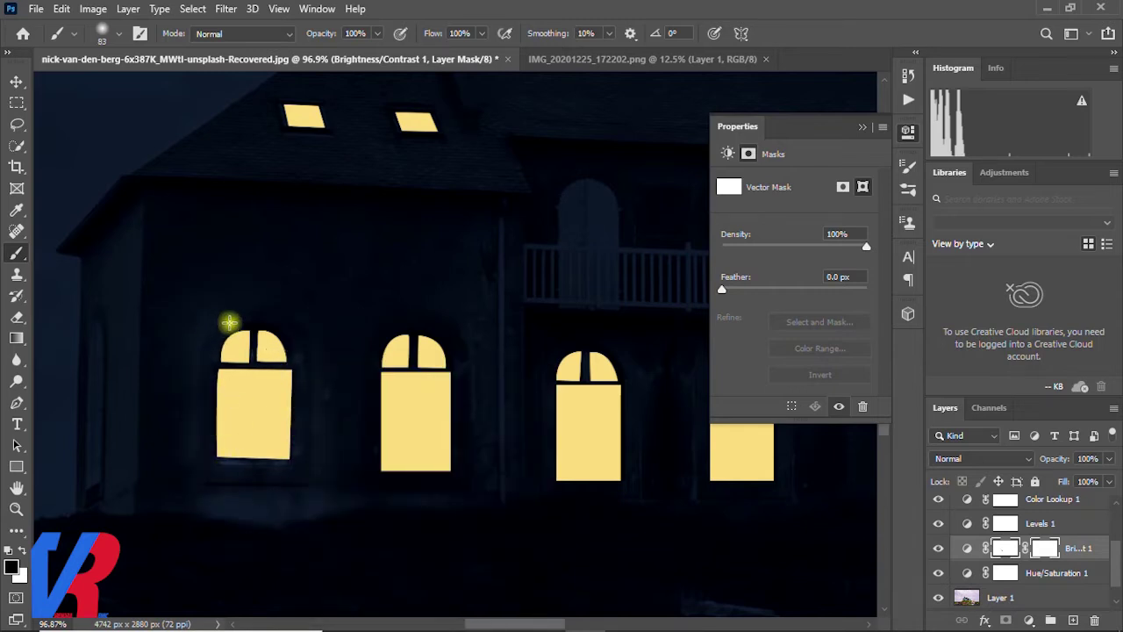
Paint white on the Brightness/Contrast 1 mask over the tall window and attic windows.
{"action": "scroll", "coordinate": [263, 387], "scroll_direction": "down", "scroll_amount": 3, "text": "alt"}
{"action": "scroll", "coordinate": [245, 373], "scroll_direction": "down", "scroll_amount": 1}
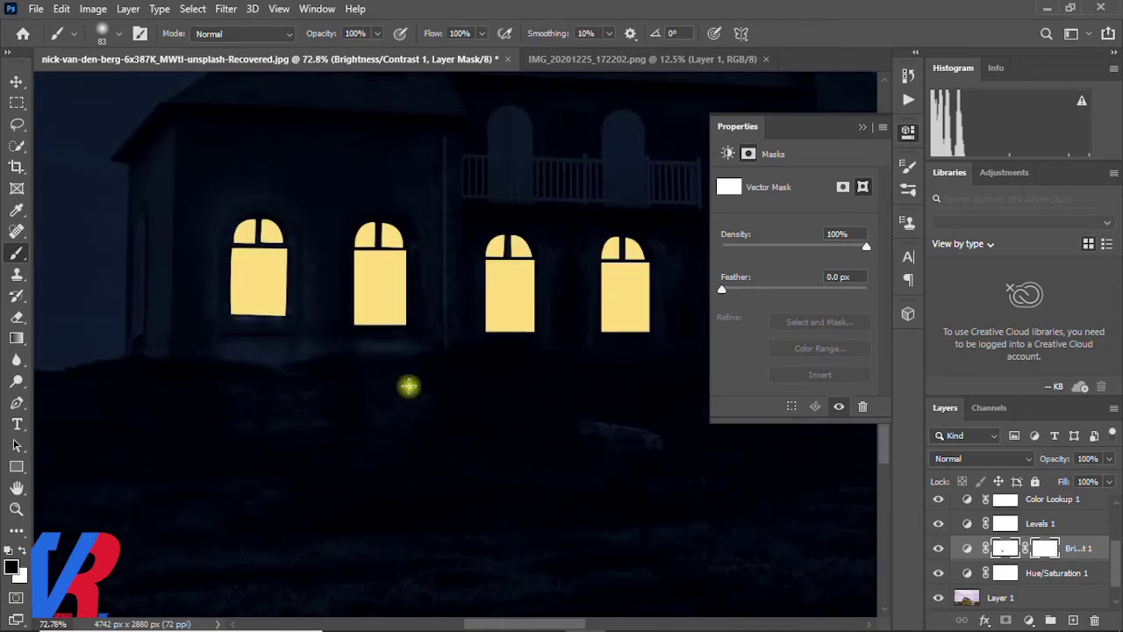
{"action": "scroll", "coordinate": [281, 419], "scroll_direction": "down", "scroll_amount": 1, "text": "alt"}
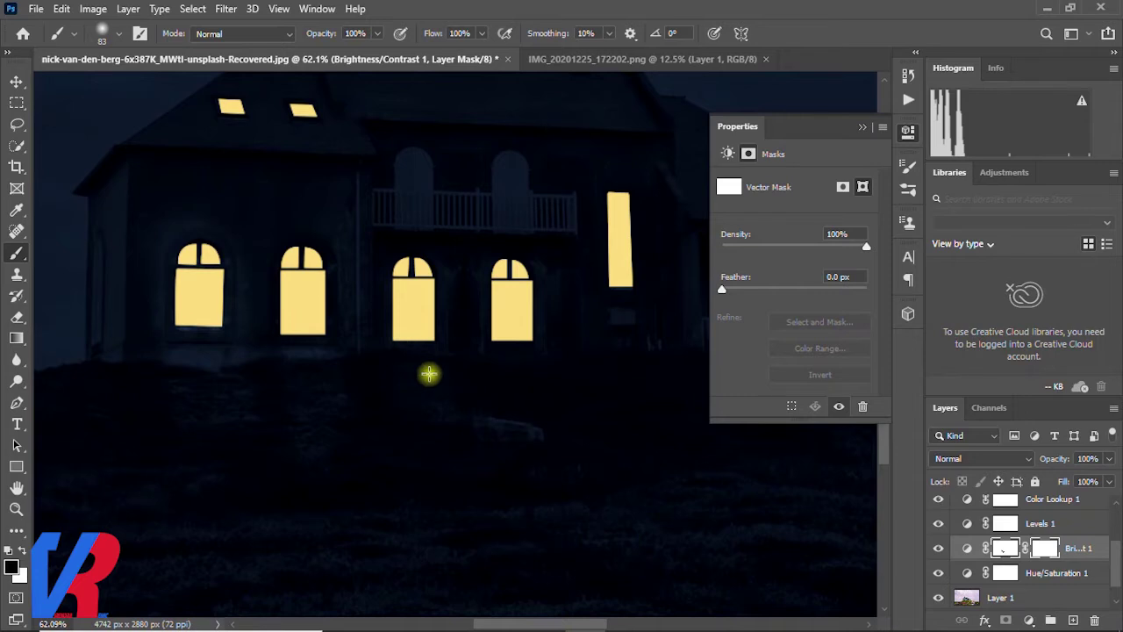
{"action": "scroll", "coordinate": [438, 378], "scroll_direction": "down", "scroll_amount": 1, "text": "alt"}
{"action": "scroll", "coordinate": [439, 369], "scroll_direction": "up", "scroll_amount": 1, "text": "alt"}
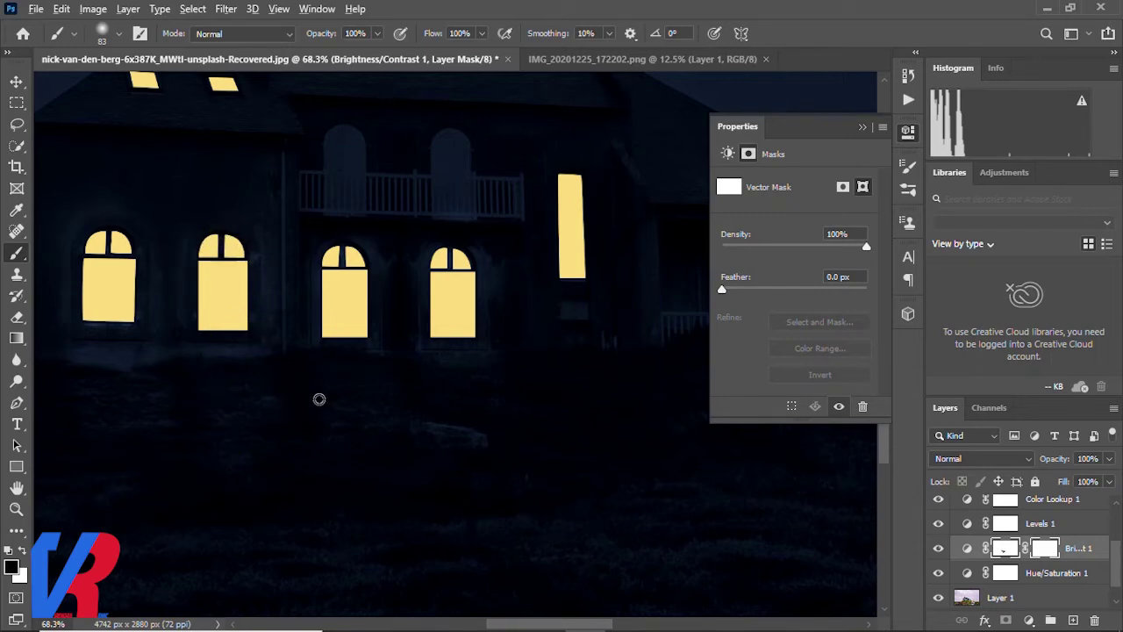
{"action": "scroll", "coordinate": [319, 395], "scroll_direction": "down", "scroll_amount": 3, "text": "alt"}
{"action": "scroll", "coordinate": [527, 421], "scroll_direction": "up", "scroll_amount": 3, "text": "alt"}
{"action": "scroll", "coordinate": [527, 351], "scroll_direction": "up", "scroll_amount": 2, "text": "alt"}
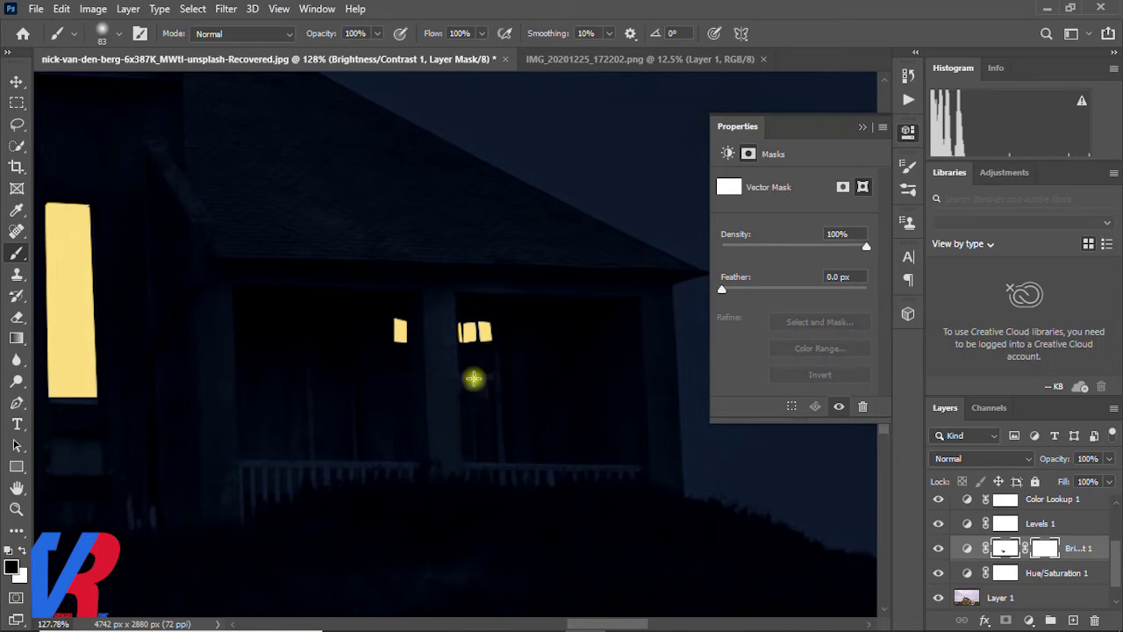
{"action": "scroll", "coordinate": [537, 344], "scroll_direction": "down", "scroll_amount": 2, "text": "alt"}
{"action": "left_click_drag", "start_coordinate": [216, 237], "coordinate": [200, 387]}
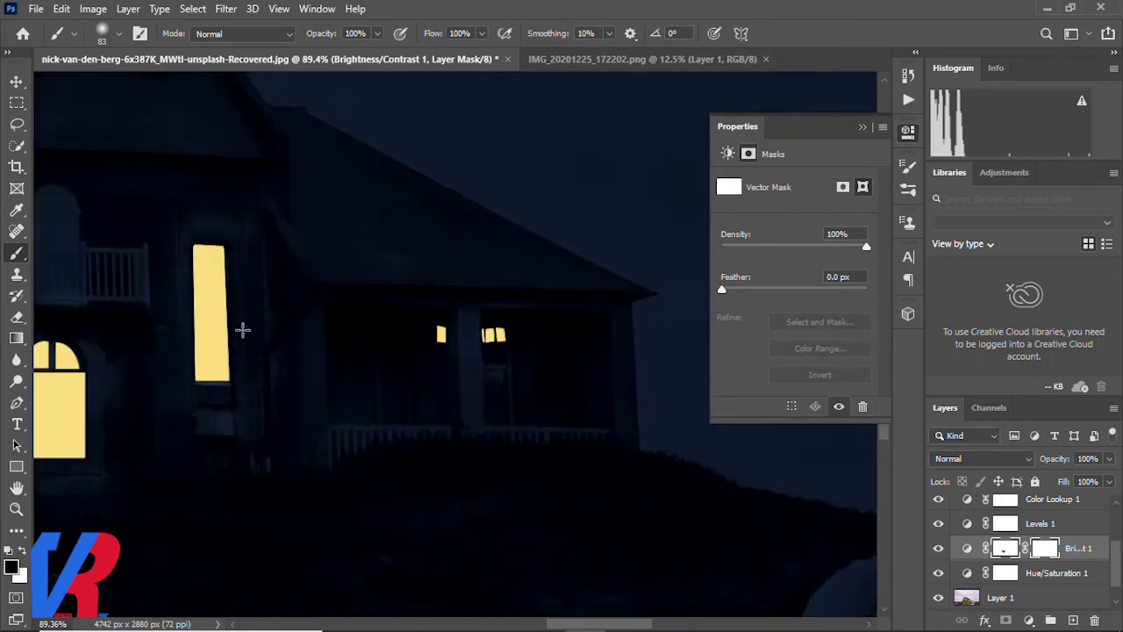
{"action": "scroll", "coordinate": [264, 289], "scroll_direction": "down", "scroll_amount": 6, "text": "alt"}
{"action": "scroll", "coordinate": [211, 213], "scroll_direction": "up", "scroll_amount": 5, "text": "alt"}
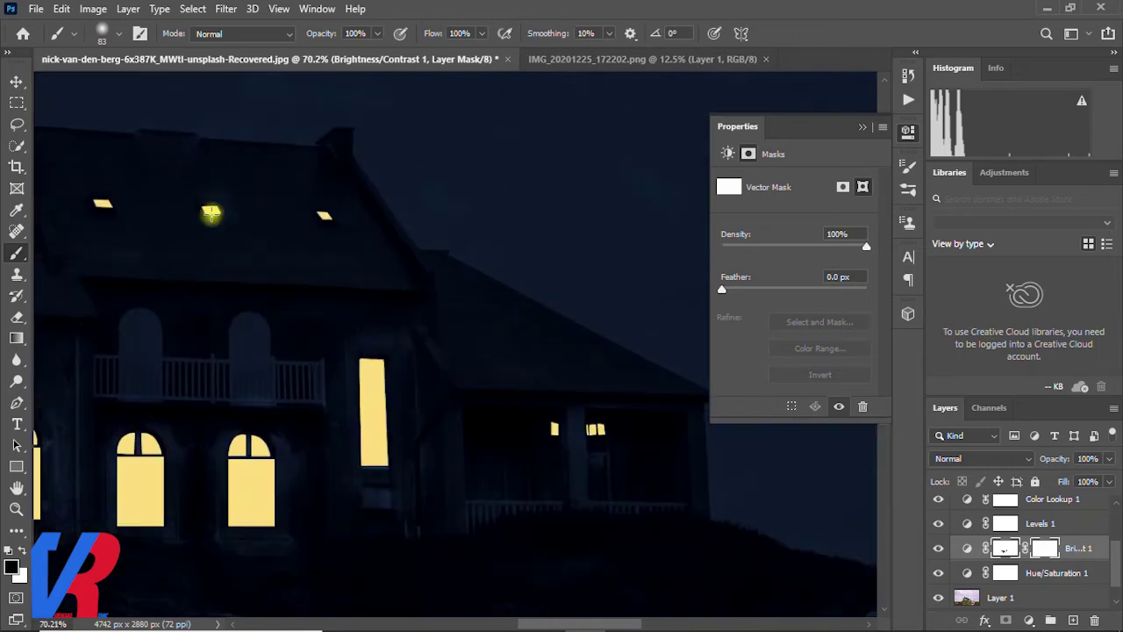
{"action": "left_click_drag", "start_coordinate": [150, 196], "coordinate": [201, 203]}
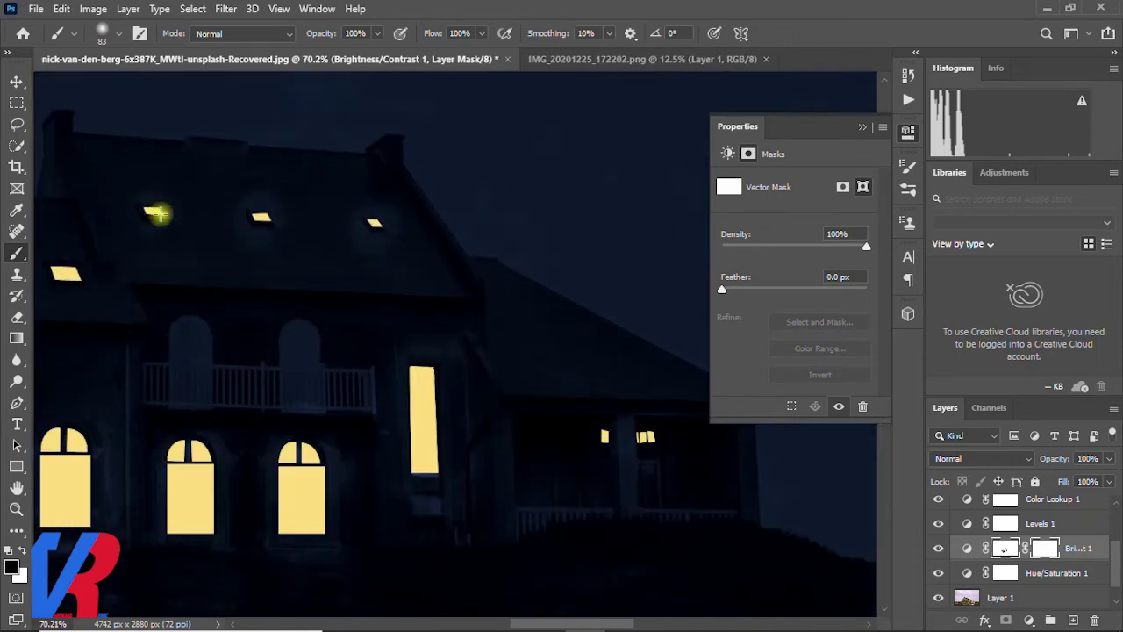
{"action": "scroll", "coordinate": [158, 214], "scroll_direction": "down", "scroll_amount": 2, "text": "alt"}
{"action": "scroll", "coordinate": [186, 257], "scroll_direction": "up", "scroll_amount": 1, "text": "alt"}
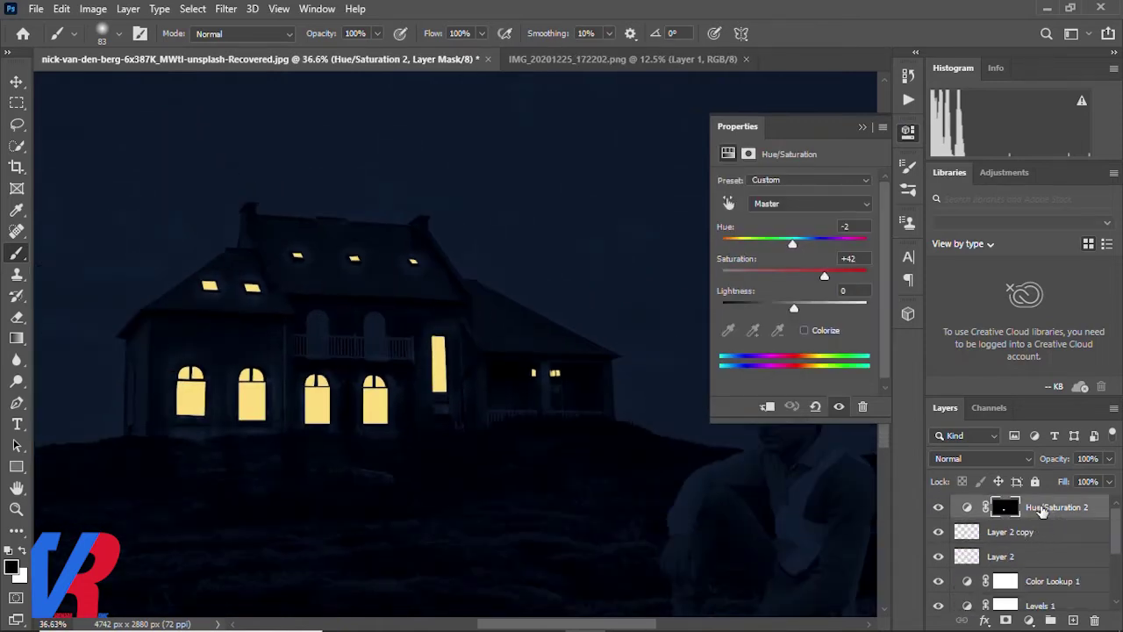
Move Layer 2 and its copy above Hue/Saturation 2 and add a new Layer 3.
{"action": "mouse_move", "coordinate": [1045, 509]}
{"action": "left_mouse_down"}
{"action": "mouse_move", "coordinate": [1058, 540]}
{"action": "mouse_move", "coordinate": [1029, 519]}
{"action": "left_mouse_up"}
{"action": "left_click", "coordinate": [985, 509]}
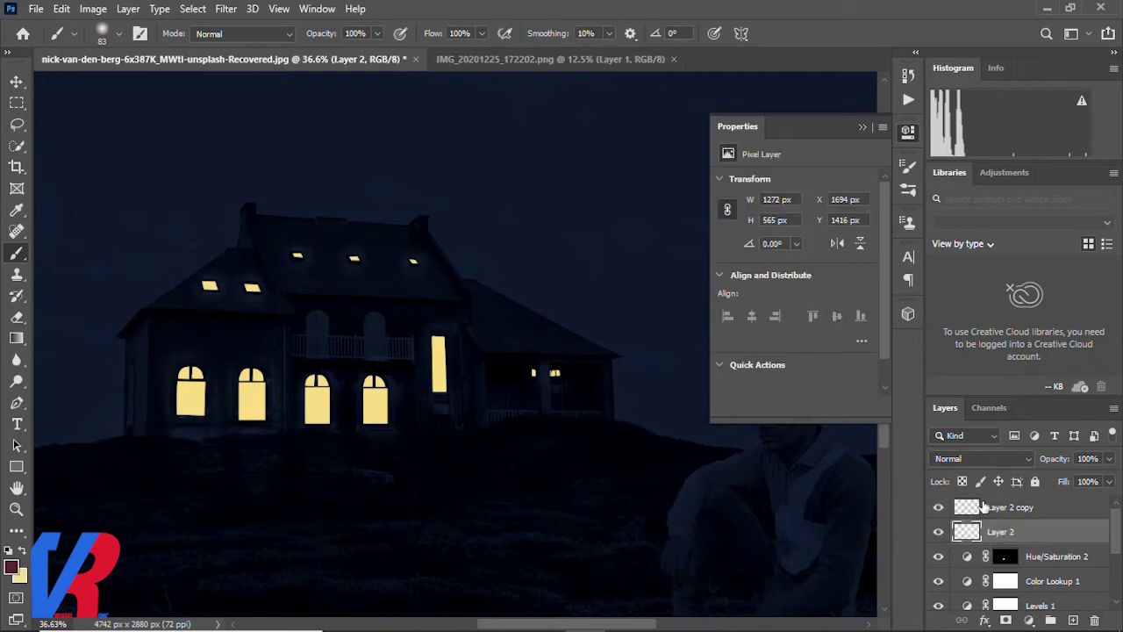
{"action": "left_click", "coordinate": [970, 508]}
{"action": "left_click", "coordinate": [1073, 621]}
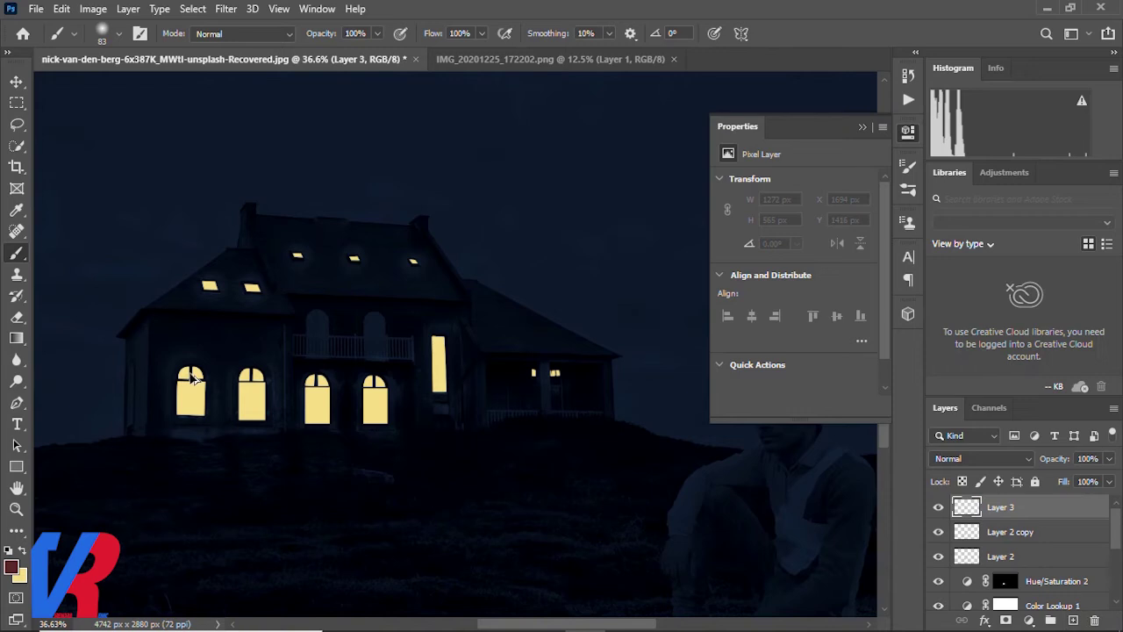
{"action": "scroll", "coordinate": [72, 275], "scroll_direction": "left", "scroll_amount": 2}
Paint soft yellow glow at about 13% flow beneath the arched windows.
{"action": "key", "text": "x"}
{"action": "right_click", "coordinate": [324, 411]}
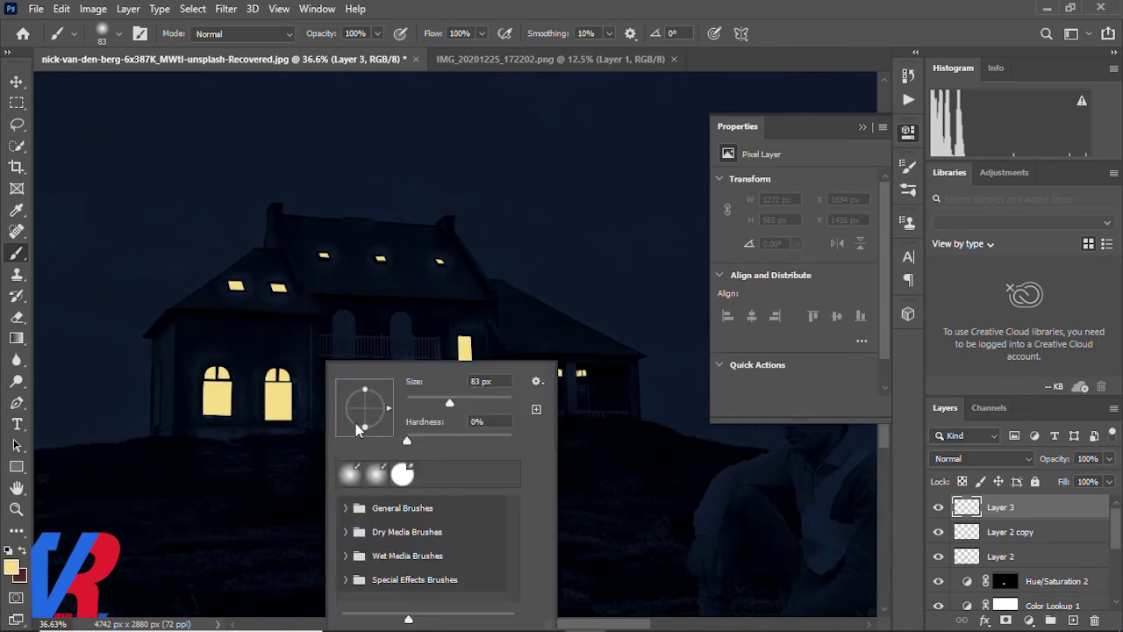
{"action": "key", "text": "Return"}
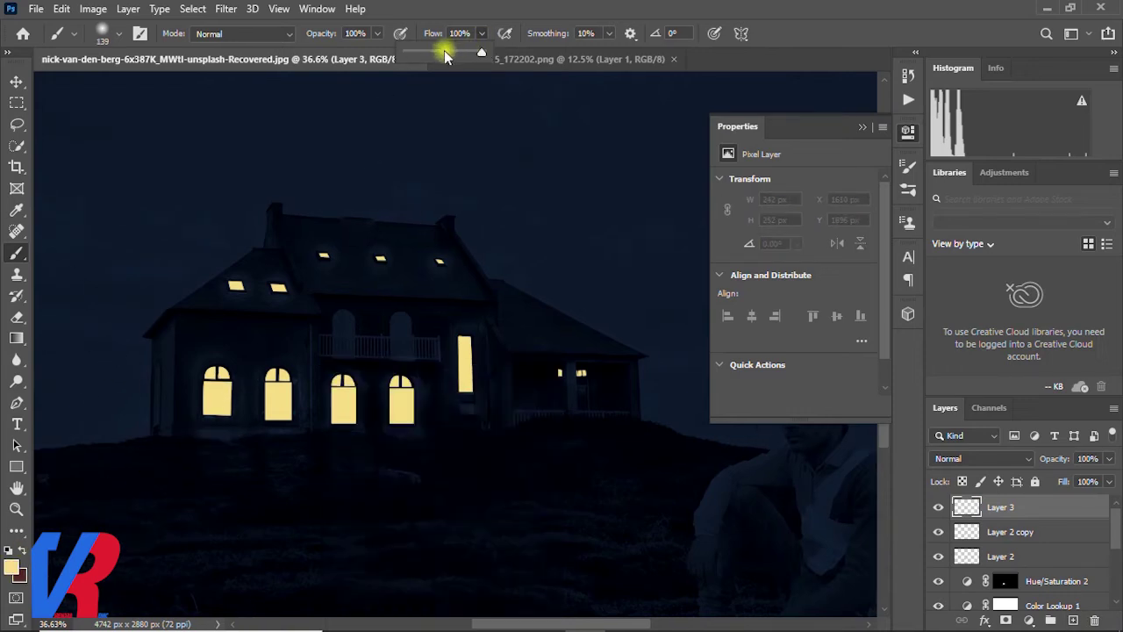
{"action": "scroll", "coordinate": [226, 447], "scroll_direction": "up", "scroll_amount": 2}
{"action": "left_click_drag", "start_coordinate": [218, 409], "coordinate": [208, 497]}
{"action": "key", "text": "ctrl+z"}
{"action": "key", "text": "ctrl+z"}
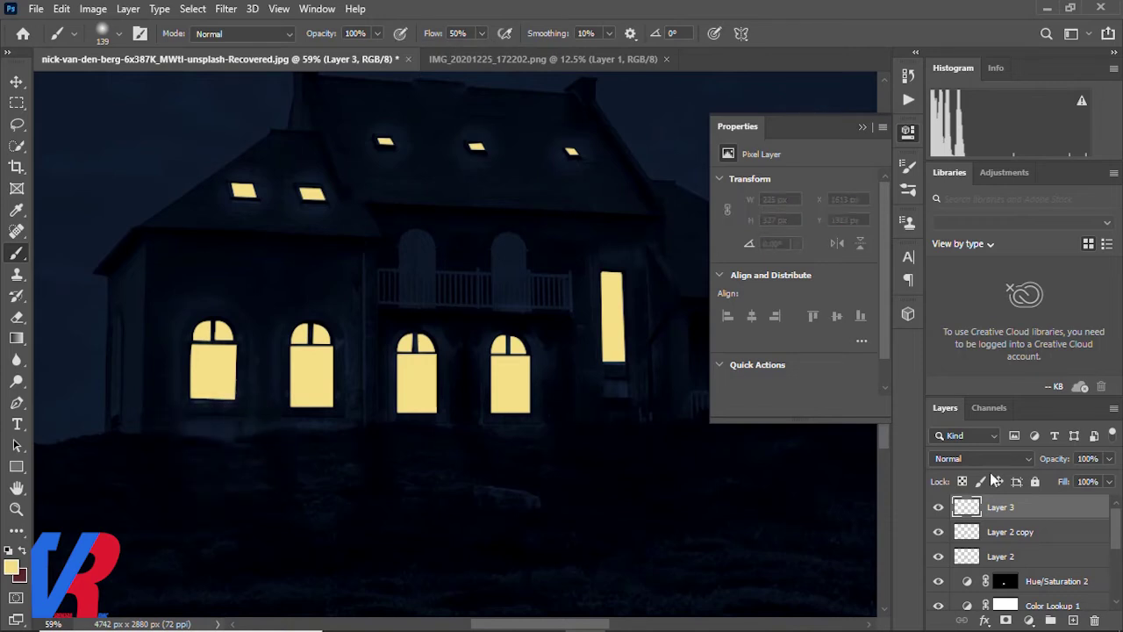
{"action": "left_click", "coordinate": [480, 34]}
{"action": "left_click_drag", "start_coordinate": [484, 51], "coordinate": [455, 54]}
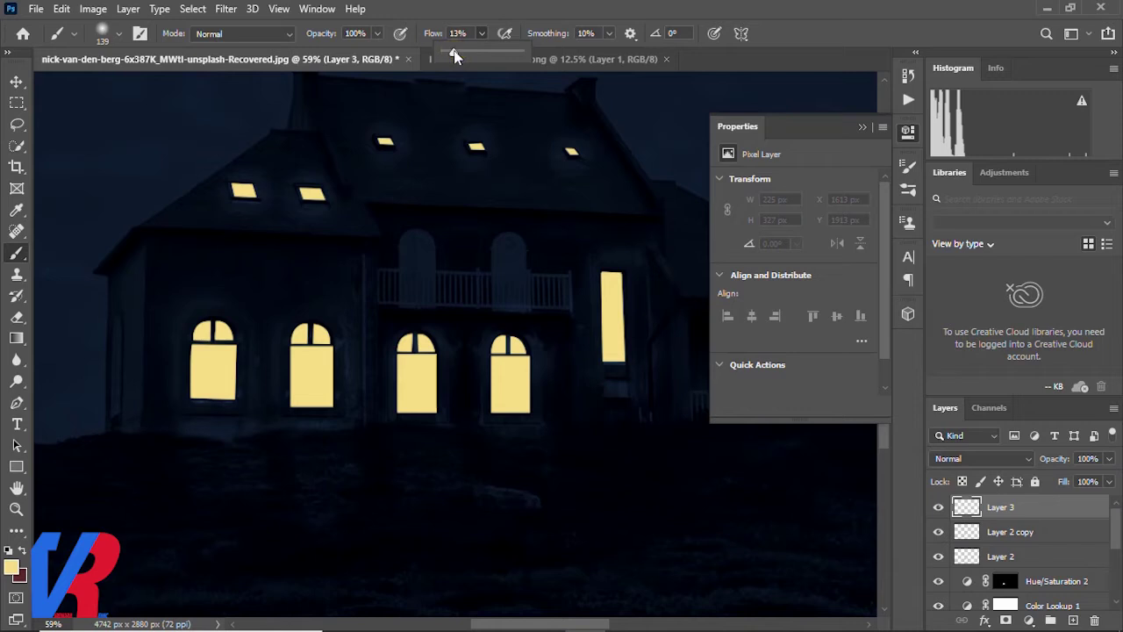
{"action": "mouse_move", "coordinate": [208, 330]}
{"action": "left_mouse_down"}
{"action": "mouse_move", "coordinate": [287, 433]}
{"action": "mouse_move", "coordinate": [213, 532]}
{"action": "mouse_move", "coordinate": [233, 464]}
{"action": "mouse_move", "coordinate": [177, 533]}
{"action": "mouse_move", "coordinate": [263, 575]}
{"action": "left_mouse_up"}
{"action": "mouse_move", "coordinate": [296, 416]}
{"action": "left_mouse_down"}
{"action": "mouse_move", "coordinate": [326, 414]}
{"action": "mouse_move", "coordinate": [328, 491]}
{"action": "mouse_move", "coordinate": [396, 483]}
{"action": "mouse_move", "coordinate": [461, 544]}
{"action": "mouse_move", "coordinate": [416, 549]}
{"action": "left_mouse_up"}
{"action": "scroll", "coordinate": [389, 533], "scroll_direction": "down", "scroll_amount": 3}
Paint soft yellow glow around the fourth, tall, attic, dormer and small right-side windows on Layer 3.
{"action": "scroll", "coordinate": [388, 533], "scroll_direction": "up", "scroll_amount": 2}
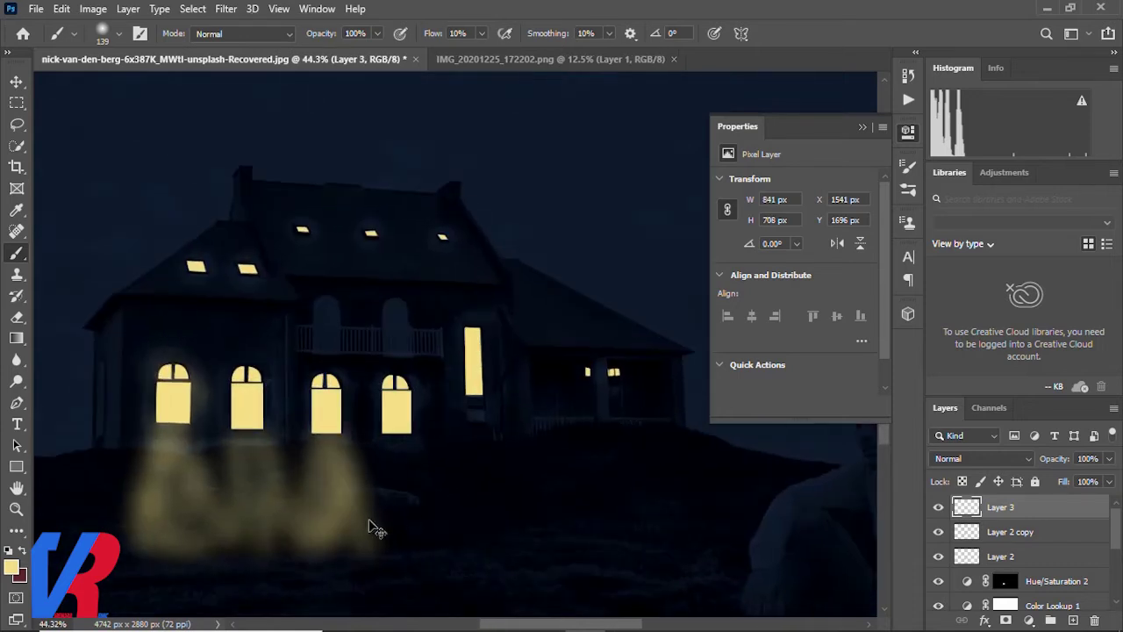
{"action": "right_click", "coordinate": [378, 502]}
{"action": "left_click", "coordinate": [395, 446]}
{"action": "mouse_move", "coordinate": [394, 446]}
{"action": "left_mouse_down"}
{"action": "mouse_move", "coordinate": [427, 475]}
{"action": "mouse_move", "coordinate": [390, 552]}
{"action": "left_mouse_up"}
{"action": "mouse_move", "coordinate": [475, 396]}
{"action": "left_mouse_down"}
{"action": "mouse_move", "coordinate": [501, 371]}
{"action": "mouse_move", "coordinate": [465, 316]}
{"action": "mouse_move", "coordinate": [449, 351]}
{"action": "left_mouse_up"}
{"action": "left_click_drag", "start_coordinate": [247, 268], "coordinate": [199, 267]}
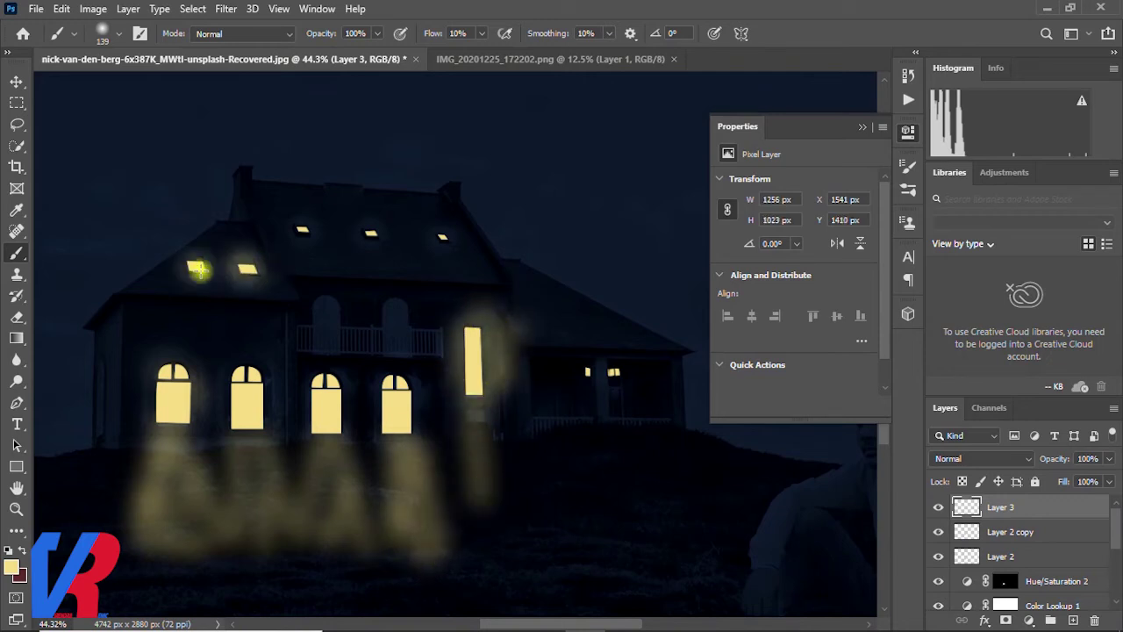
{"action": "left_click_drag", "start_coordinate": [302, 230], "coordinate": [305, 230]}
{"action": "left_click", "coordinate": [371, 233]}
{"action": "left_click", "coordinate": [443, 237]}
{"action": "left_click", "coordinate": [613, 373]}
{"action": "left_click", "coordinate": [587, 373]}
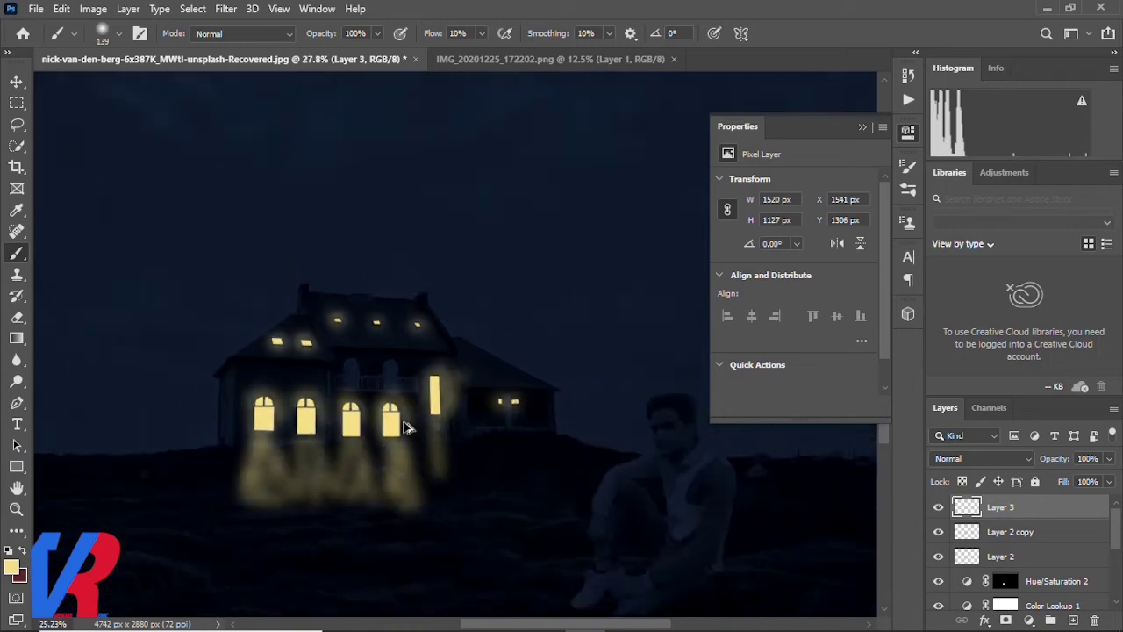
{"action": "scroll", "coordinate": [409, 427], "scroll_direction": "down", "scroll_amount": 3}
{"action": "scroll", "coordinate": [463, 484], "scroll_direction": "up", "scroll_amount": 2}
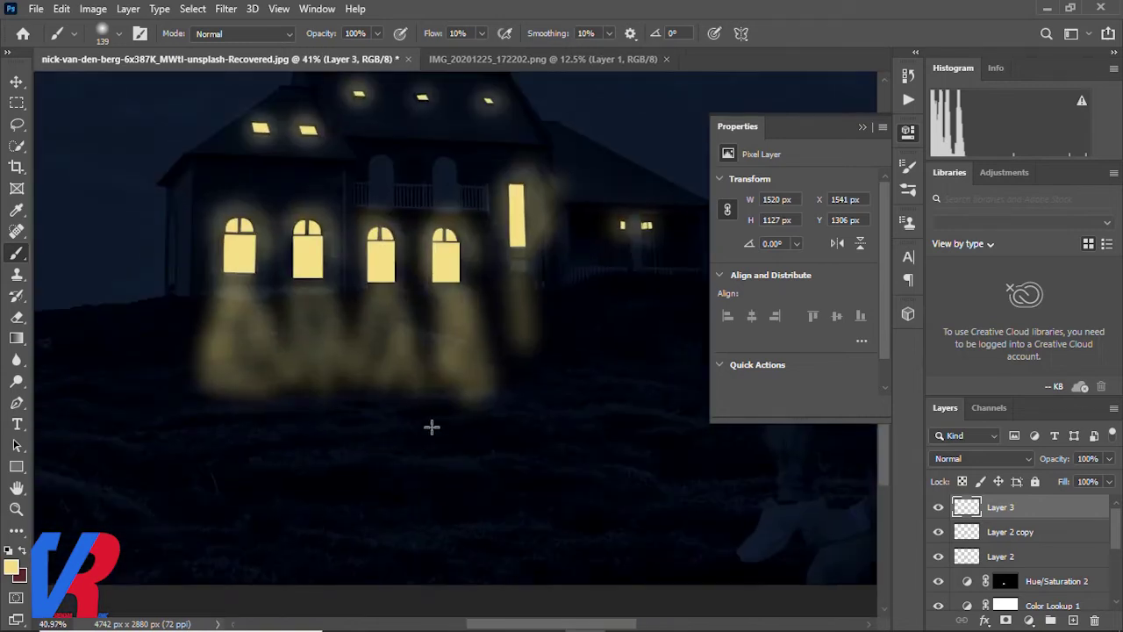
Enlarge the soft brush and paint a broad glow haze over the ground below the house.
{"action": "right_click", "coordinate": [430, 427]}
{"action": "key", "text": "Return"}
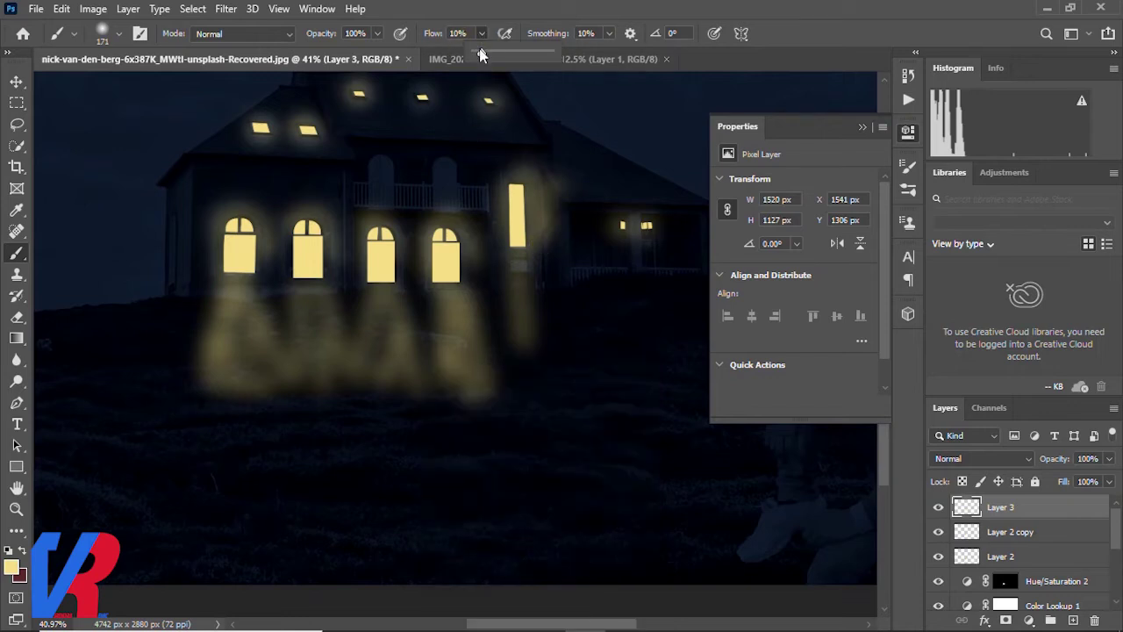
{"action": "right_click", "coordinate": [513, 407]}
{"action": "key", "text": "Return"}
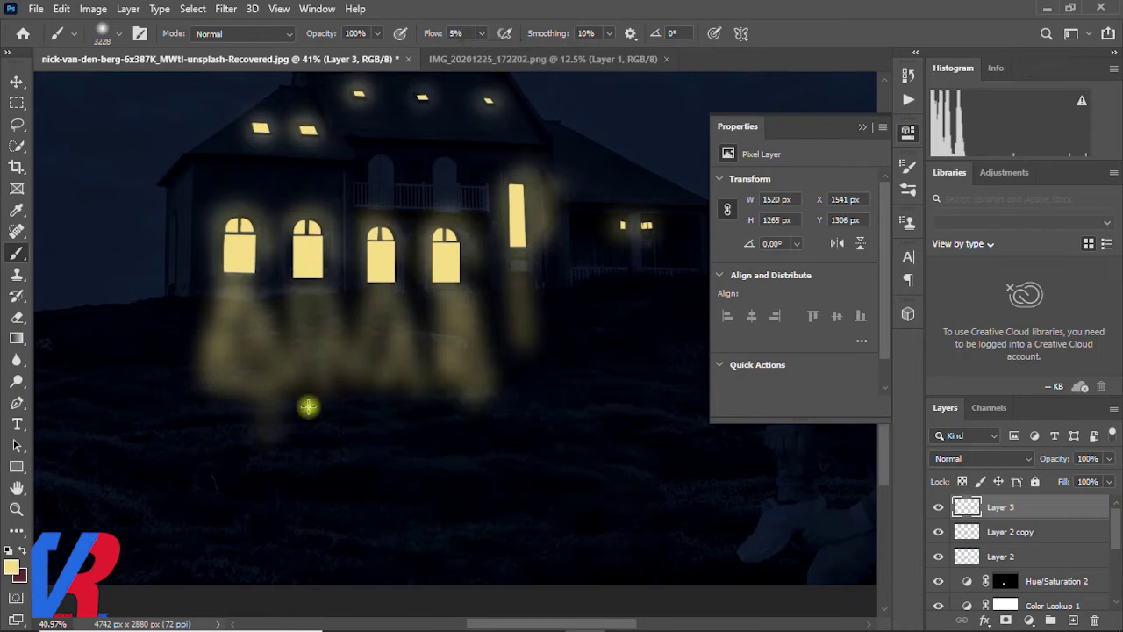
{"action": "right_click", "coordinate": [430, 392]}
{"action": "left_click", "coordinate": [504, 410]}
{"action": "key", "text": "Return"}
{"action": "mouse_move", "coordinate": [293, 413]}
{"action": "left_mouse_down"}
{"action": "mouse_move", "coordinate": [286, 406]}
{"action": "mouse_move", "coordinate": [346, 424]}
{"action": "mouse_move", "coordinate": [521, 413]}
{"action": "mouse_move", "coordinate": [251, 409]}
{"action": "mouse_move", "coordinate": [535, 389]}
{"action": "mouse_move", "coordinate": [351, 328]}
{"action": "mouse_move", "coordinate": [532, 350]}
{"action": "mouse_move", "coordinate": [316, 316]}
{"action": "mouse_move", "coordinate": [268, 512]}
{"action": "mouse_move", "coordinate": [366, 512]}
{"action": "mouse_move", "coordinate": [195, 342]}
{"action": "mouse_move", "coordinate": [200, 504]}
{"action": "mouse_move", "coordinate": [418, 494]}
{"action": "mouse_move", "coordinate": [377, 444]}
{"action": "left_mouse_up"}
Set Layer 3's opacity to 62% in the Layers panel.
{"action": "scroll", "coordinate": [377, 444], "scroll_direction": "down", "scroll_amount": 2}
{"action": "scroll", "coordinate": [512, 493], "scroll_direction": "down", "scroll_amount": 2}
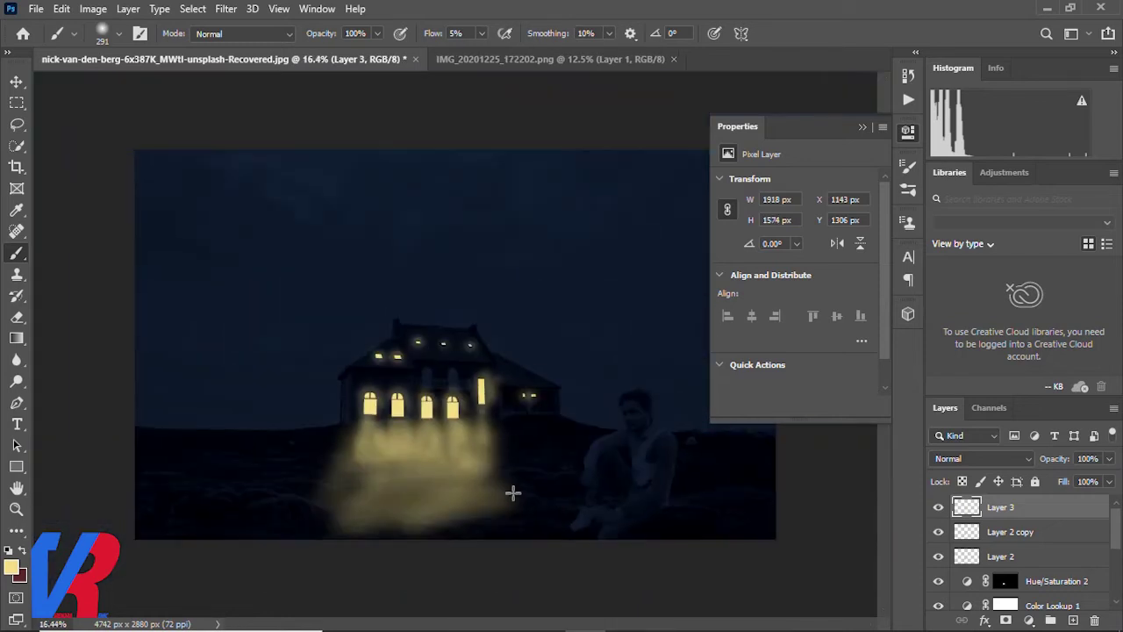
{"action": "scroll", "coordinate": [341, 452], "scroll_direction": "down", "scroll_amount": 1}
{"action": "left_click", "coordinate": [1110, 459]}
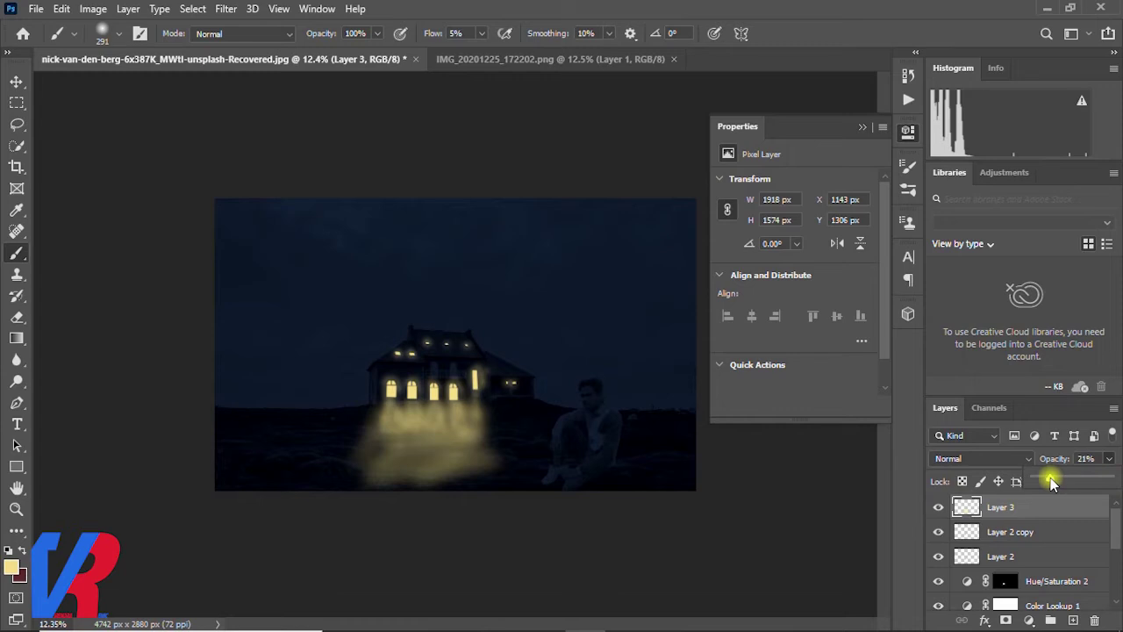
{"action": "scroll", "coordinate": [557, 431], "scroll_direction": "up", "scroll_amount": 1}
{"action": "scroll", "coordinate": [470, 441], "scroll_direction": "up", "scroll_amount": 1}
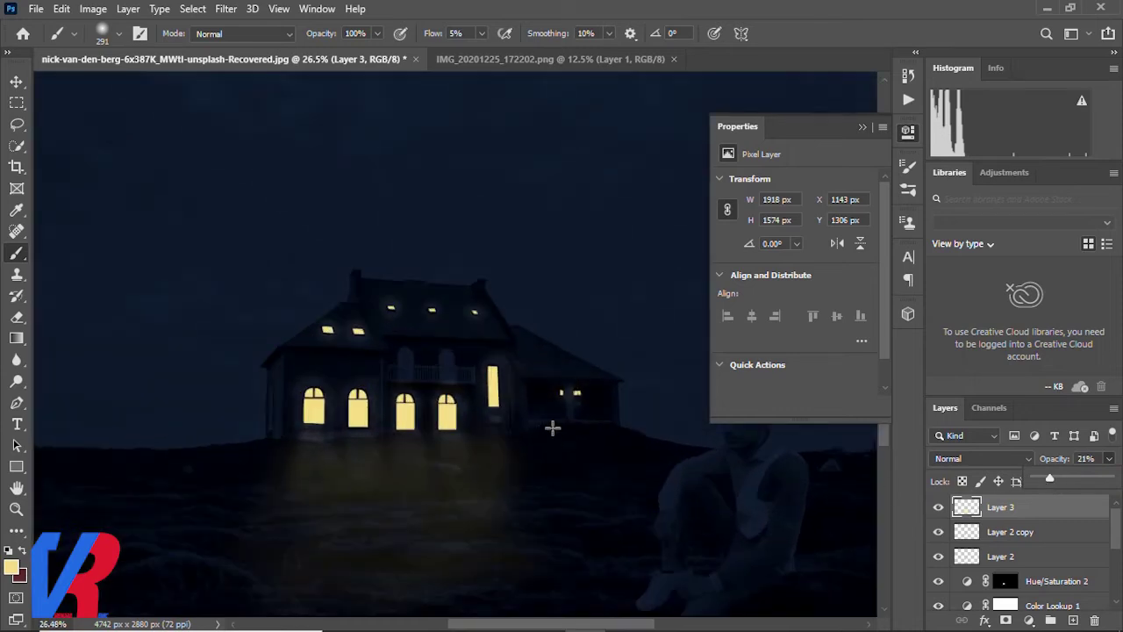
{"action": "scroll", "coordinate": [376, 401], "scroll_direction": "up", "scroll_amount": 1}
{"action": "left_click_drag", "start_coordinate": [1065, 477], "coordinate": [1081, 477]}
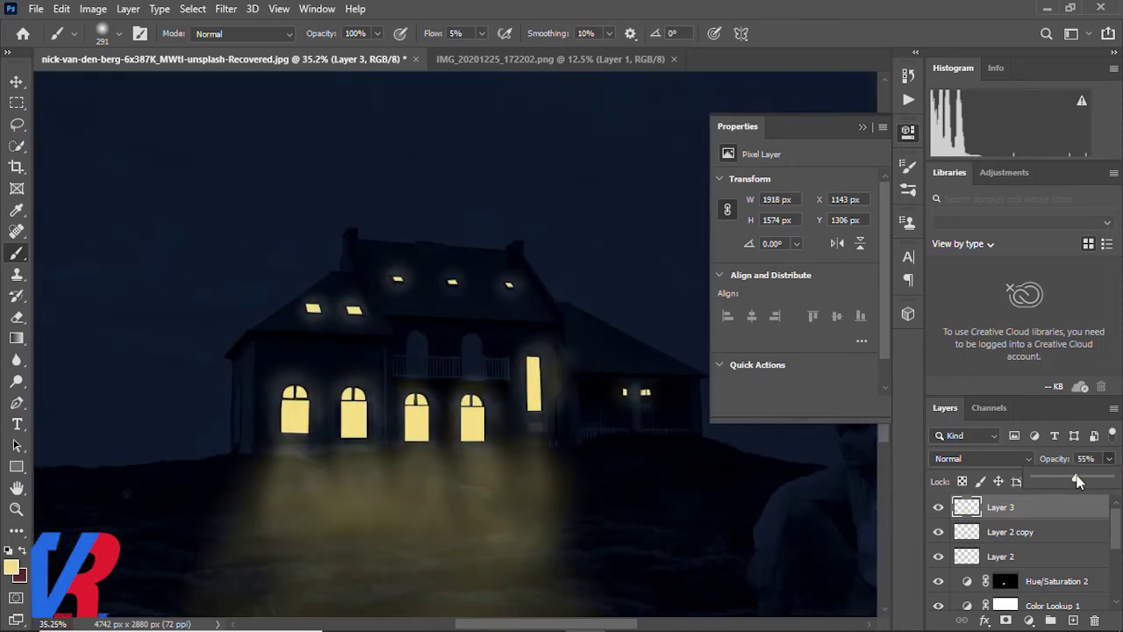
{"action": "scroll", "coordinate": [454, 471], "scroll_direction": "down", "scroll_amount": 3}
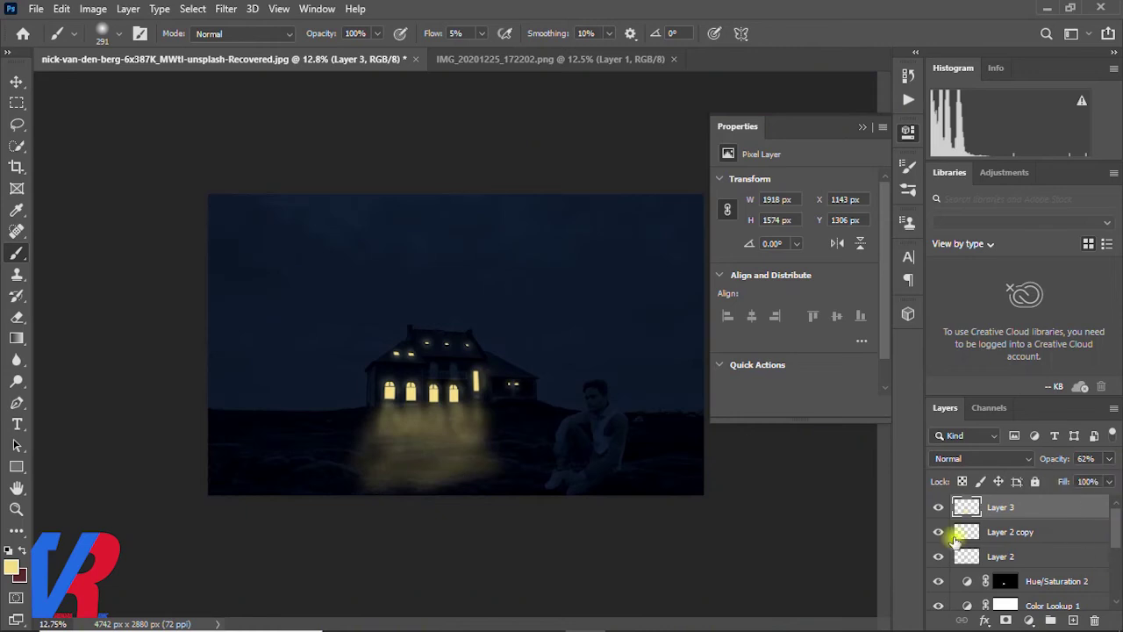
{"action": "scroll", "coordinate": [479, 454], "scroll_direction": "up", "scroll_amount": 1}
{"action": "scroll", "coordinate": [479, 454], "scroll_direction": "up", "scroll_amount": 1}
Set the brush flow to 50% in the options bar.
{"action": "right_click", "coordinate": [346, 327]}
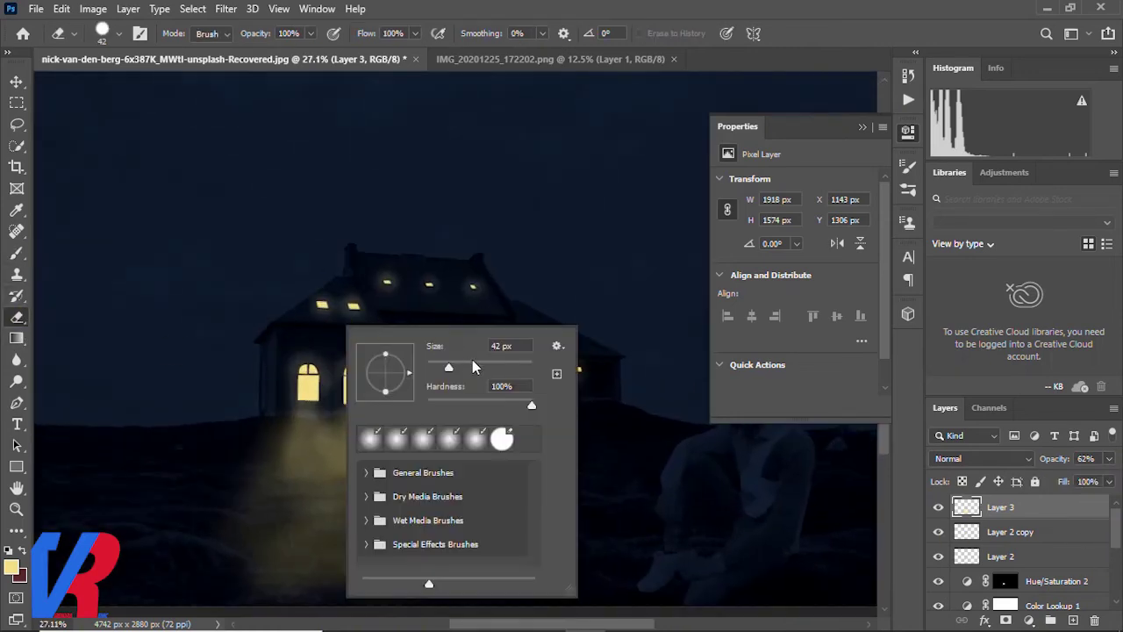
{"action": "key", "text": "shift+5"}
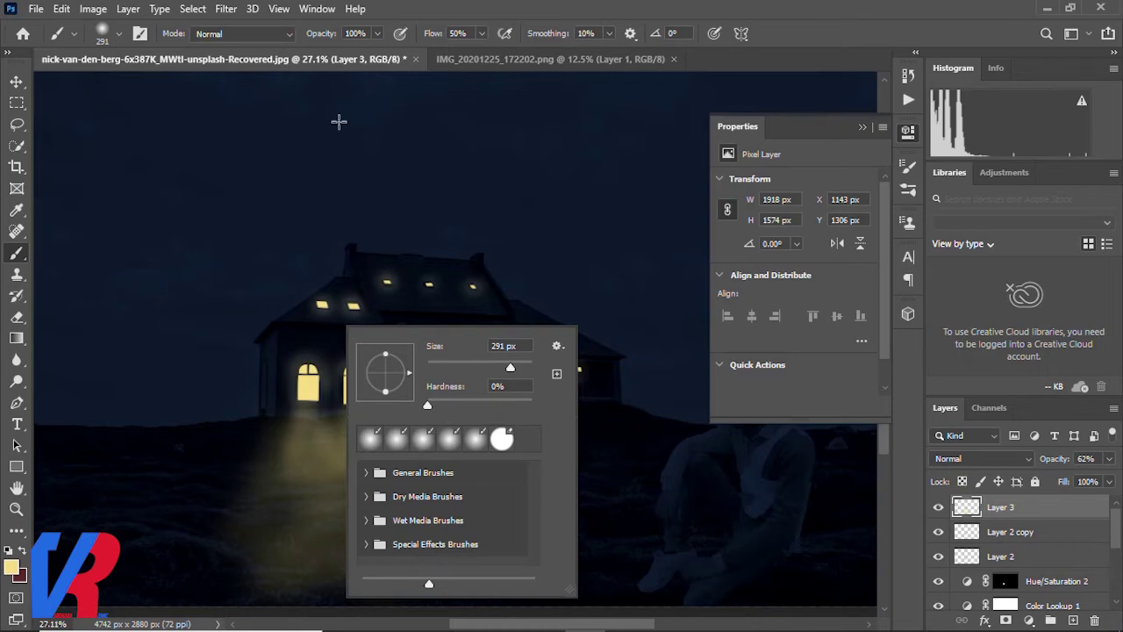
{"action": "left_click", "coordinate": [481, 35]}
{"action": "left_click_drag", "start_coordinate": [378, 34], "coordinate": [323, 52]}
{"action": "scroll", "coordinate": [318, 357], "scroll_direction": "down", "scroll_amount": 3}
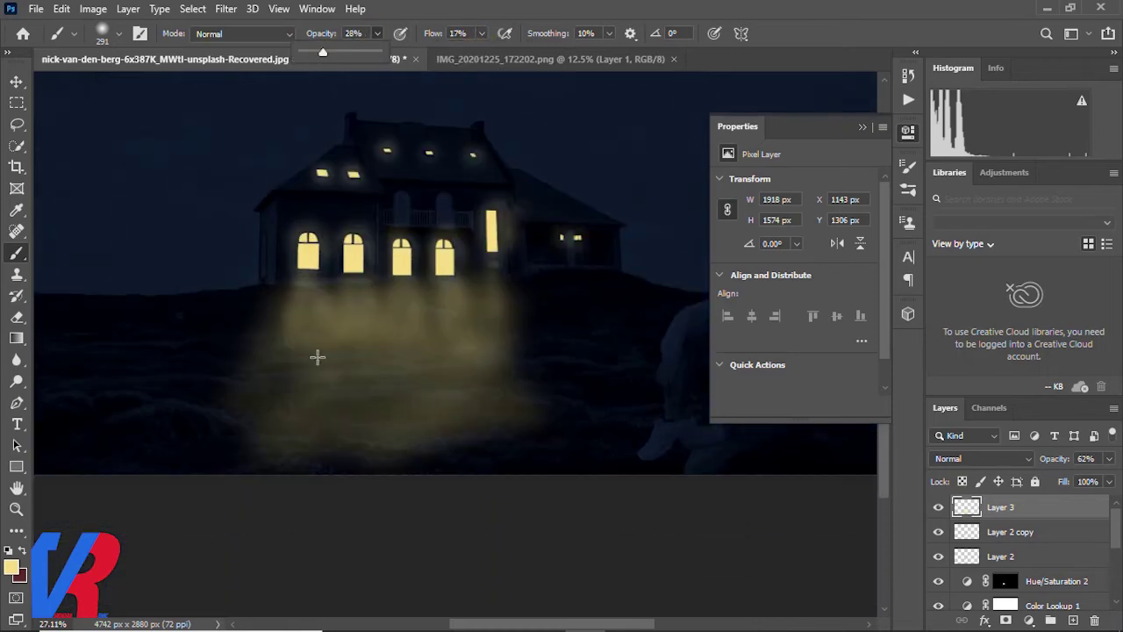
{"action": "left_click", "coordinate": [334, 304]}
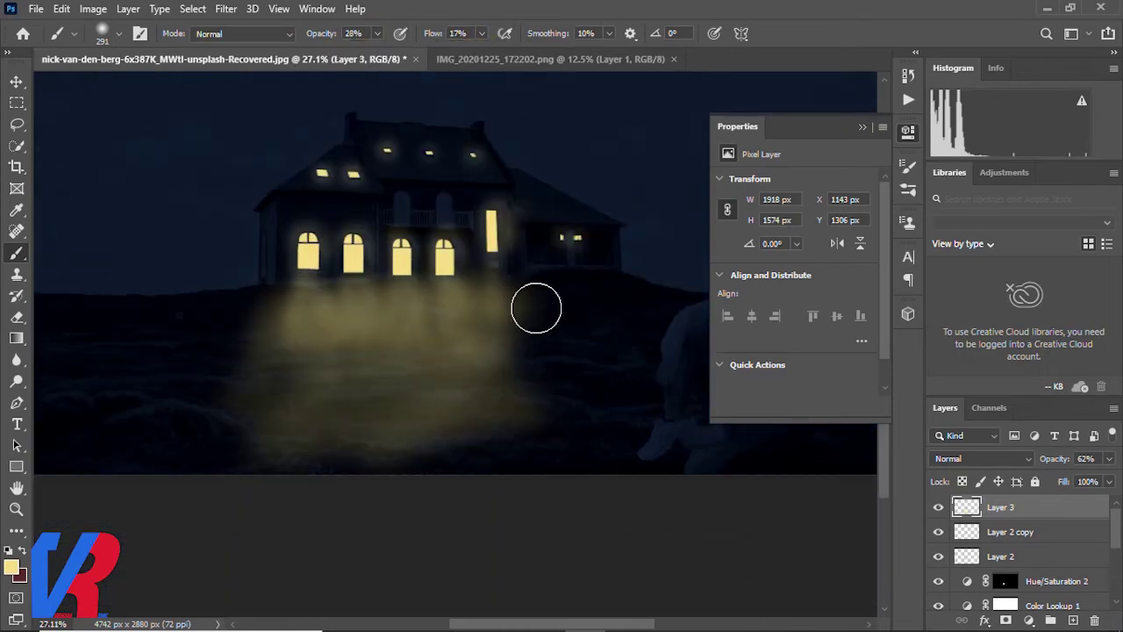
Switch to a 291 px soft eraser with opacity and flow lowered to 18%.
{"action": "key", "text": "e"}
{"action": "right_click", "coordinate": [281, 316]}
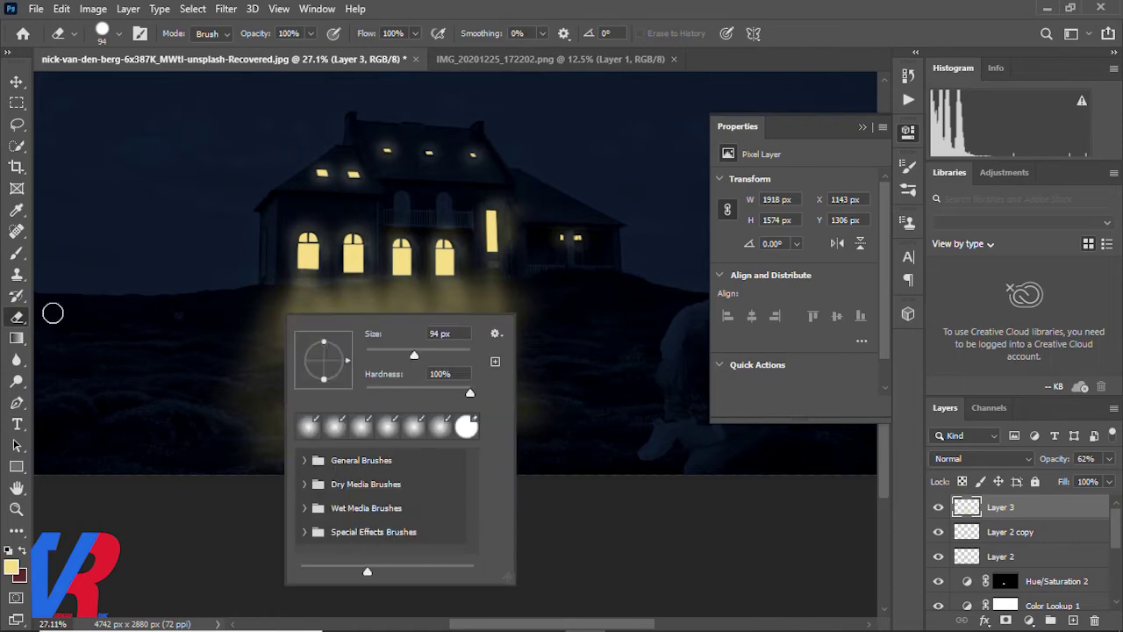
{"action": "left_click", "coordinate": [242, 323]}
{"action": "mouse_move", "coordinate": [416, 33]}
{"action": "left_mouse_down"}
{"action": "mouse_move", "coordinate": [358, 55]}
{"action": "mouse_move", "coordinate": [248, 43]}
{"action": "left_mouse_up"}
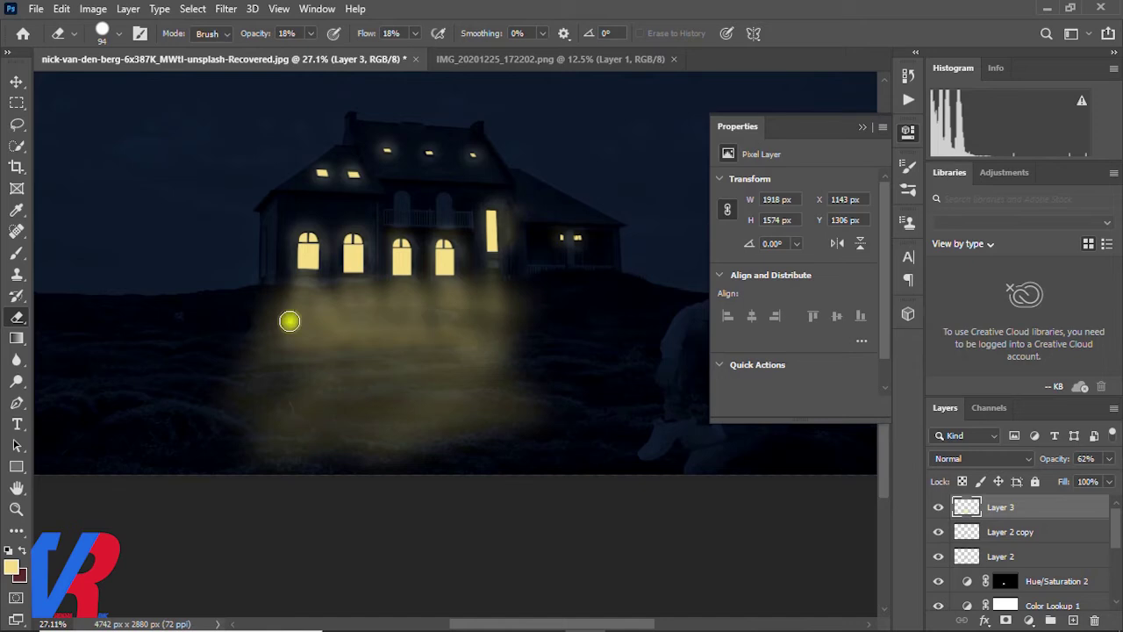
{"action": "right_click", "coordinate": [424, 318]}
{"action": "left_click_drag", "start_coordinate": [569, 352], "coordinate": [597, 354]}
{"action": "key", "text": "Return"}
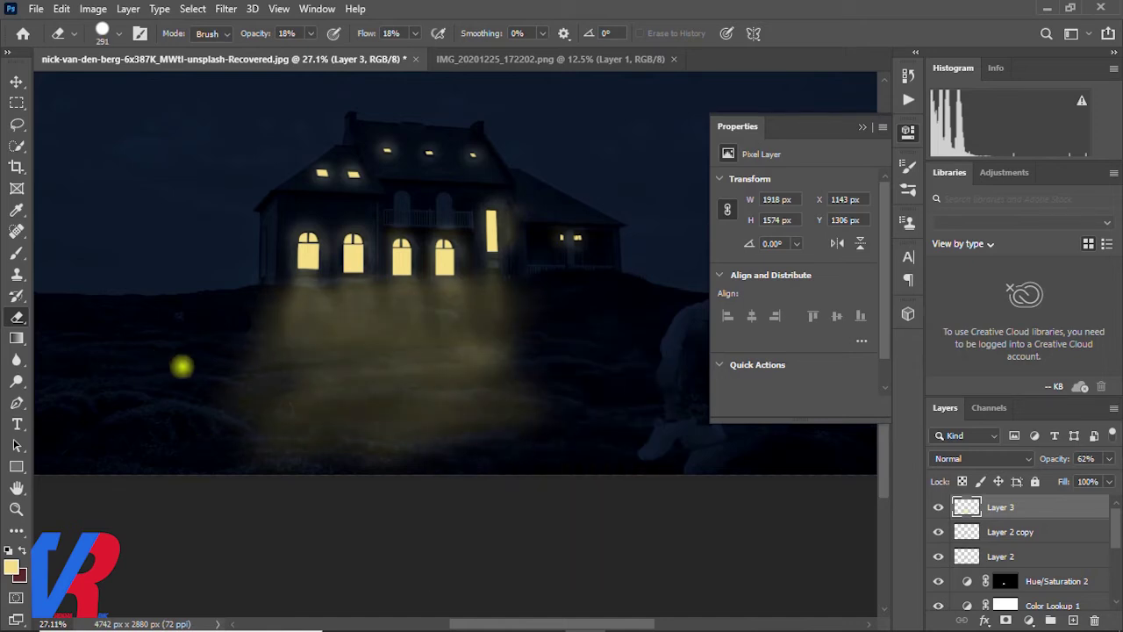
Add a new empty layer above Layer 3.
{"action": "scroll", "coordinate": [476, 394], "scroll_direction": "down", "scroll_amount": 3}
{"action": "scroll", "coordinate": [477, 394], "scroll_direction": "up", "scroll_amount": 2}
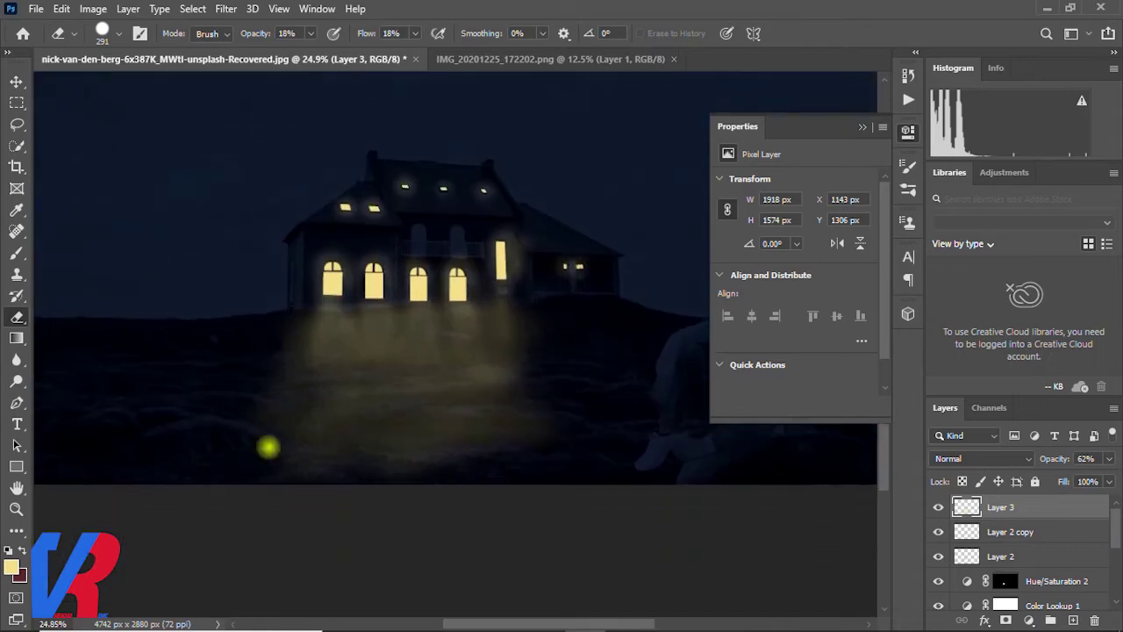
{"action": "scroll", "coordinate": [565, 336], "scroll_direction": "up", "scroll_amount": 2}
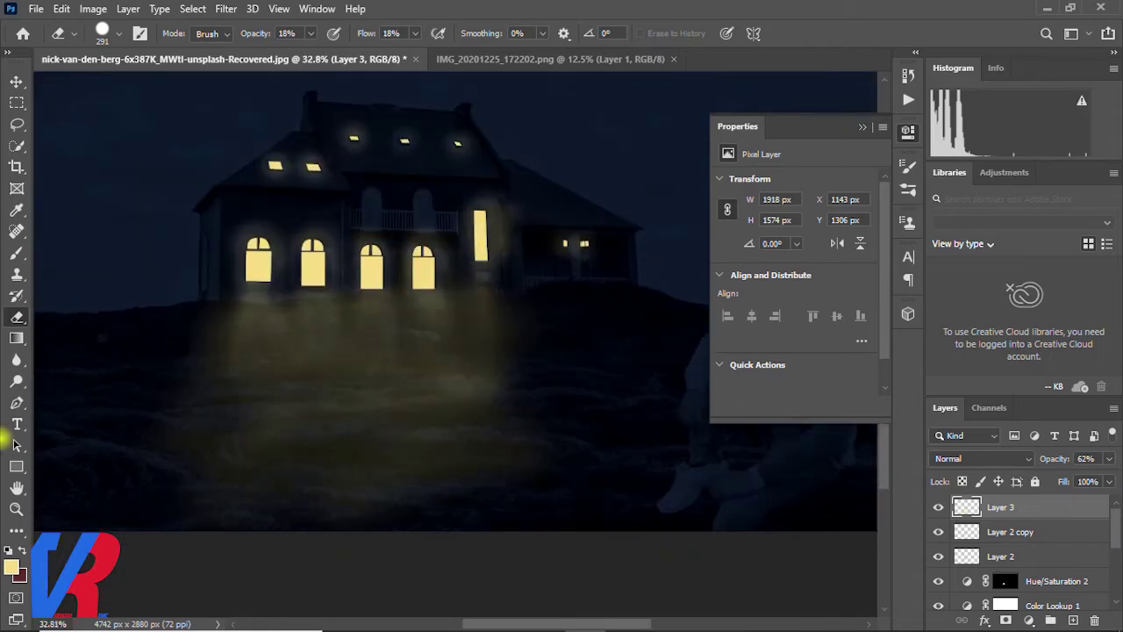
{"action": "scroll", "coordinate": [455, 344], "scroll_direction": "down", "scroll_amount": 4}
{"action": "scroll", "coordinate": [455, 344], "scroll_direction": "down", "scroll_amount": 4}
{"action": "scroll", "coordinate": [456, 344], "scroll_direction": "down", "scroll_amount": 3}
{"action": "scroll", "coordinate": [456, 344], "scroll_direction": "up", "scroll_amount": 2}
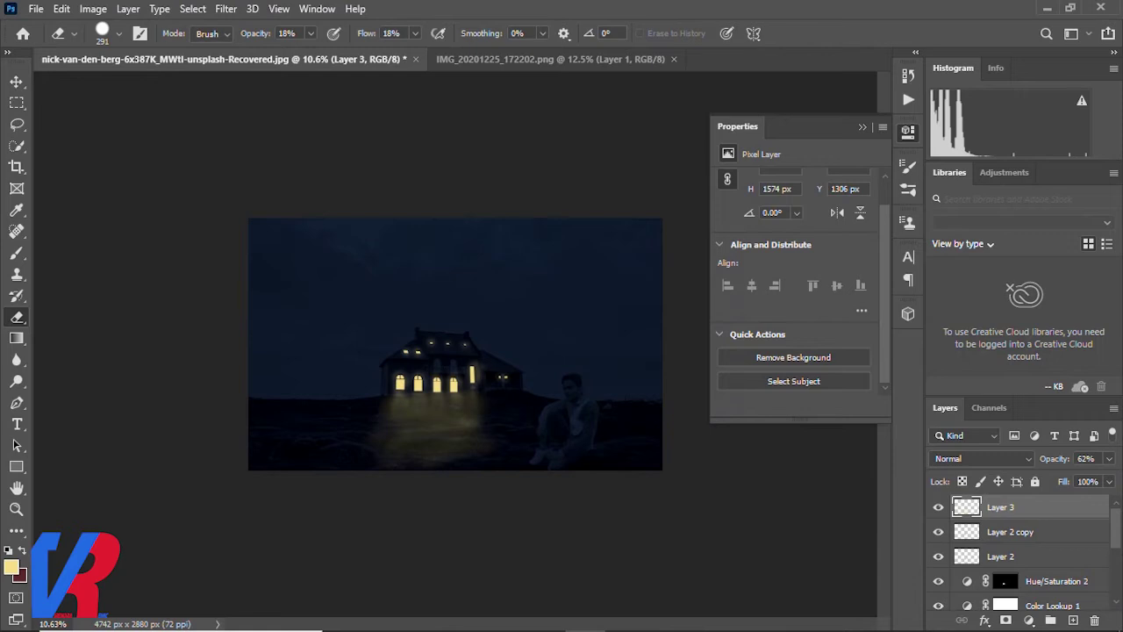
{"action": "scroll", "coordinate": [456, 344], "scroll_direction": "up", "scroll_amount": 5}
{"action": "left_click", "coordinate": [1073, 621]}
Switch to the Brush tool, reset colours to black and white, and check its size and hardness.
{"action": "scroll", "coordinate": [455, 344], "scroll_direction": "down", "scroll_amount": 2}
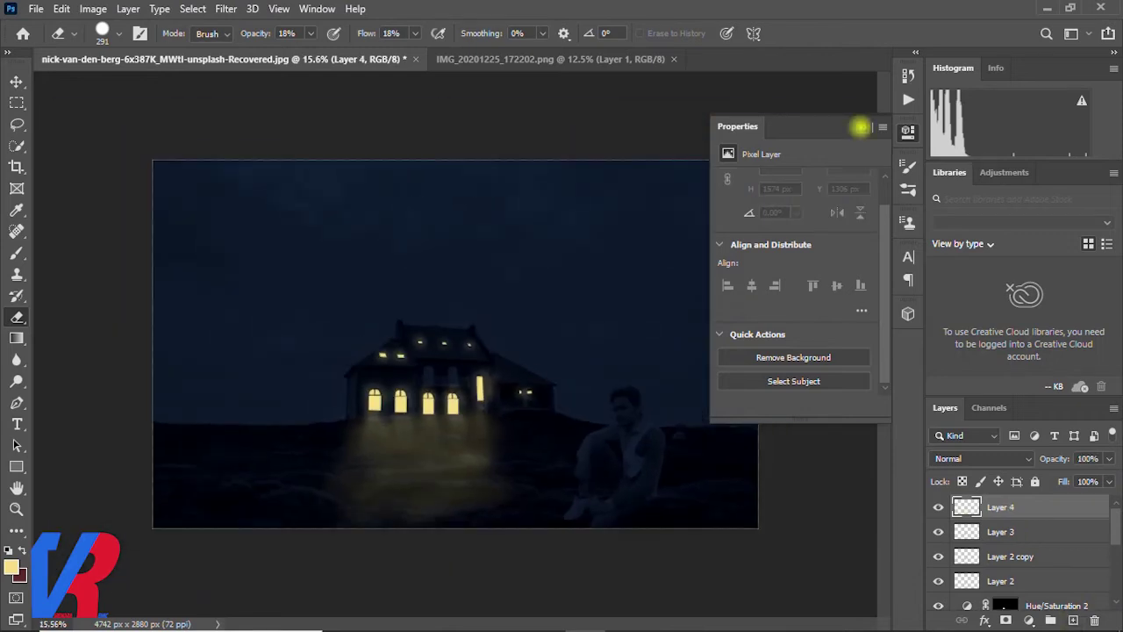
{"action": "scroll", "coordinate": [456, 342], "scroll_direction": "up", "scroll_amount": 2}
{"action": "key", "text": "b"}
{"action": "key", "text": "d"}
{"action": "right_click", "coordinate": [250, 222]}
Check the eraser tip settings, zoom out to the whole image, and return to the brush.
{"action": "key", "text": "e"}
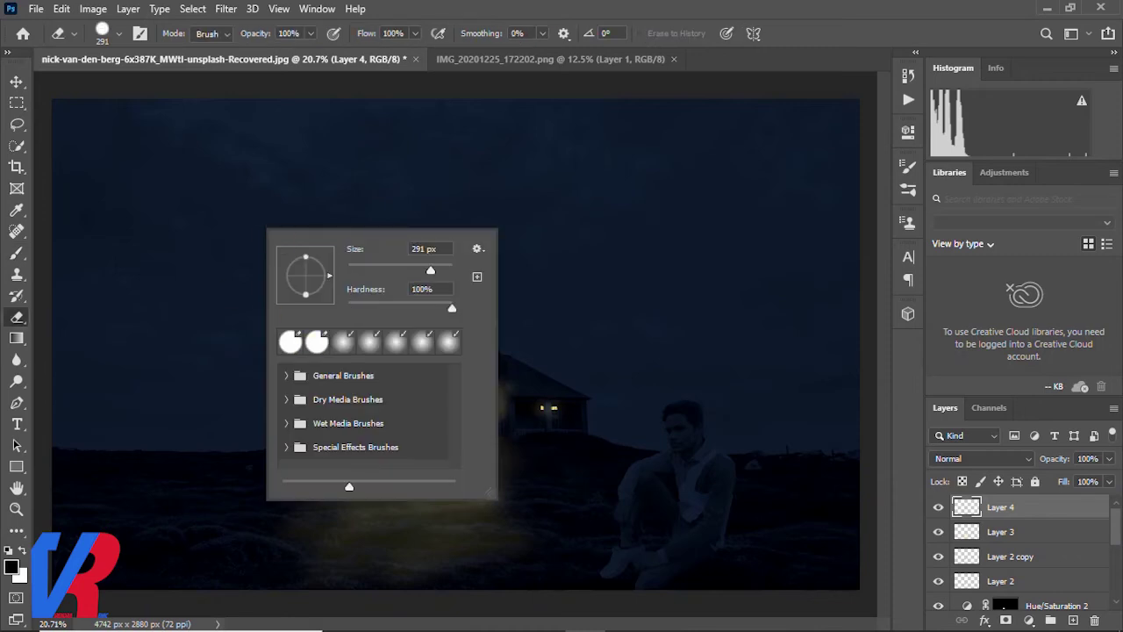
{"action": "right_click", "coordinate": [210, 267]}
{"action": "left_click", "coordinate": [517, 217]}
{"action": "key", "text": "ctrl+minus"}
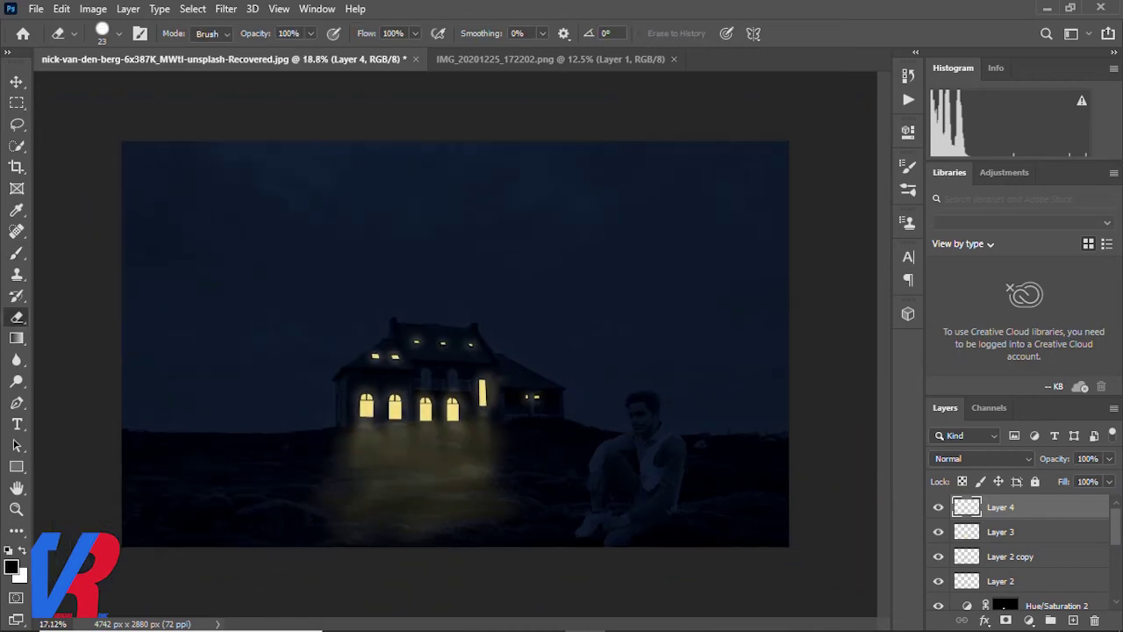
{"action": "key", "text": "b"}
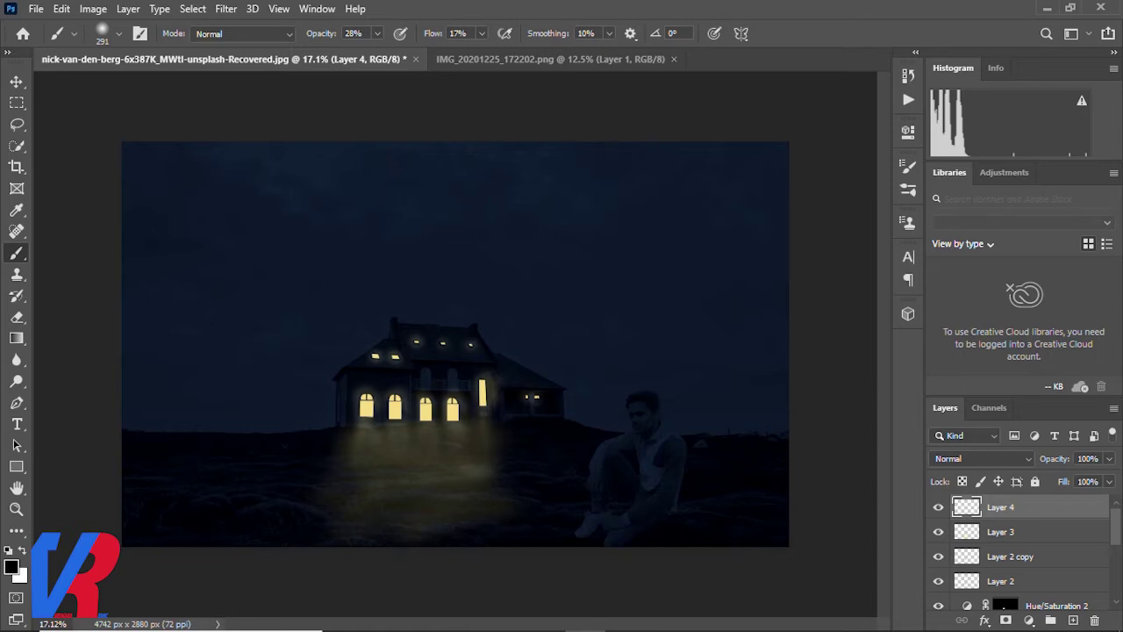
{"action": "right_click", "coordinate": [248, 305]}
Choose a small 9 px hard round brush from the General Brushes presets.
{"action": "key", "text": "e"}
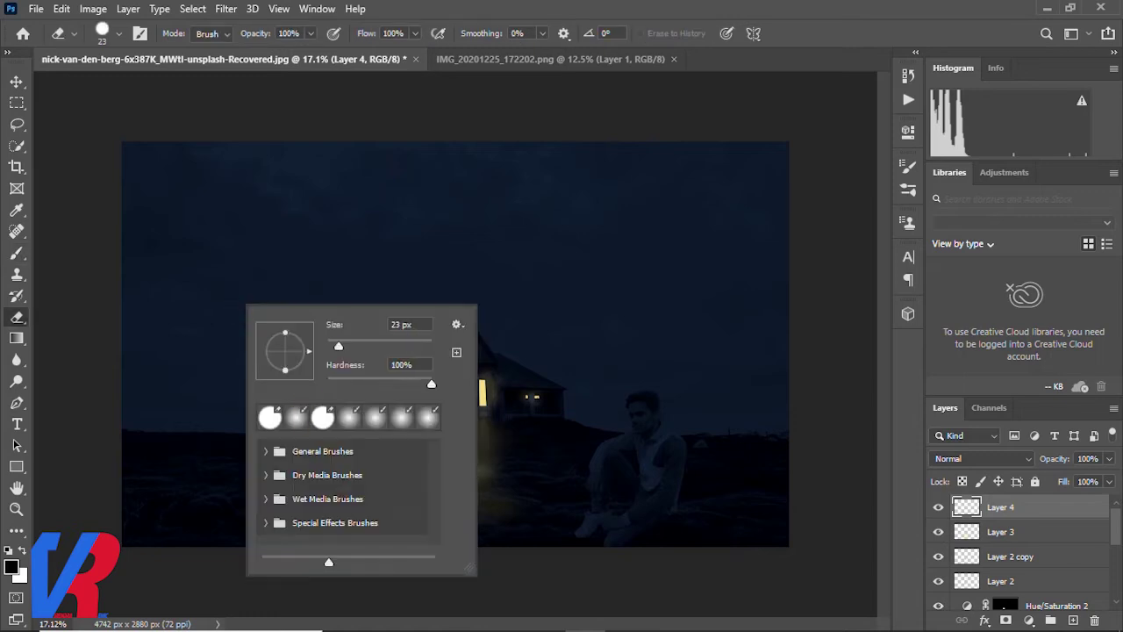
{"action": "key", "text": "b"}
{"action": "left_click", "coordinate": [481, 33]}
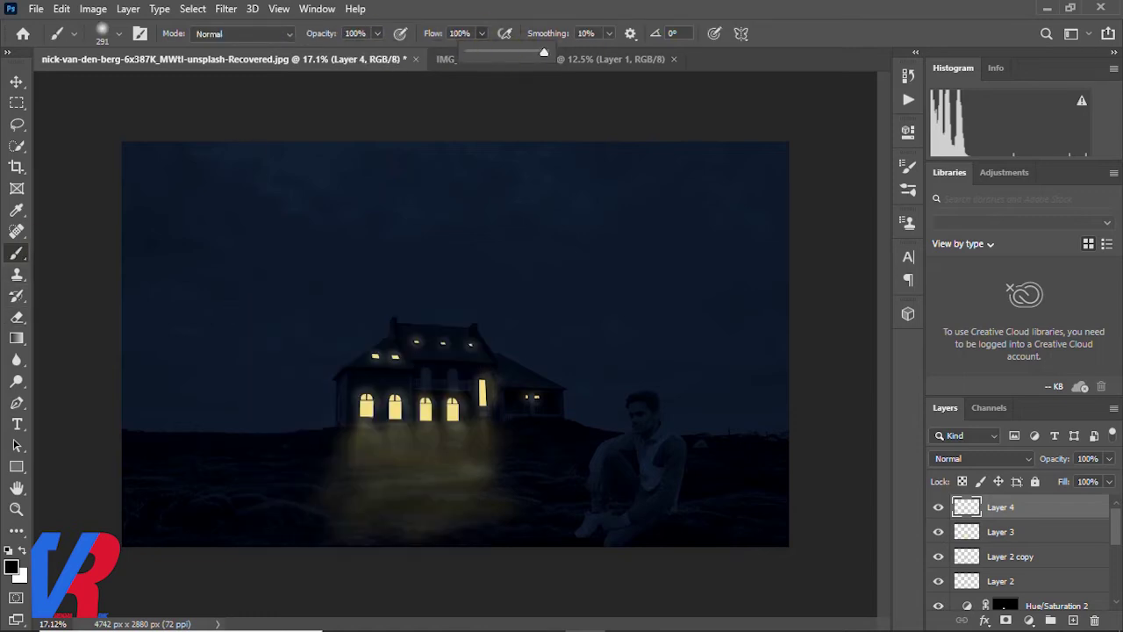
{"action": "right_click", "coordinate": [250, 281]}
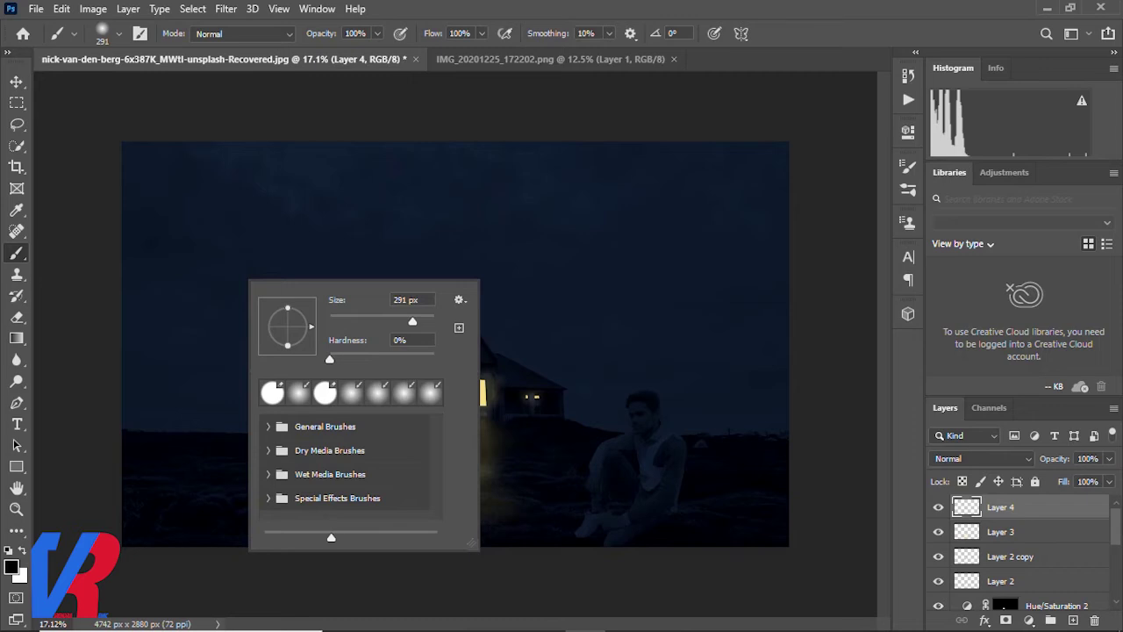
{"action": "left_click", "coordinate": [120, 33]}
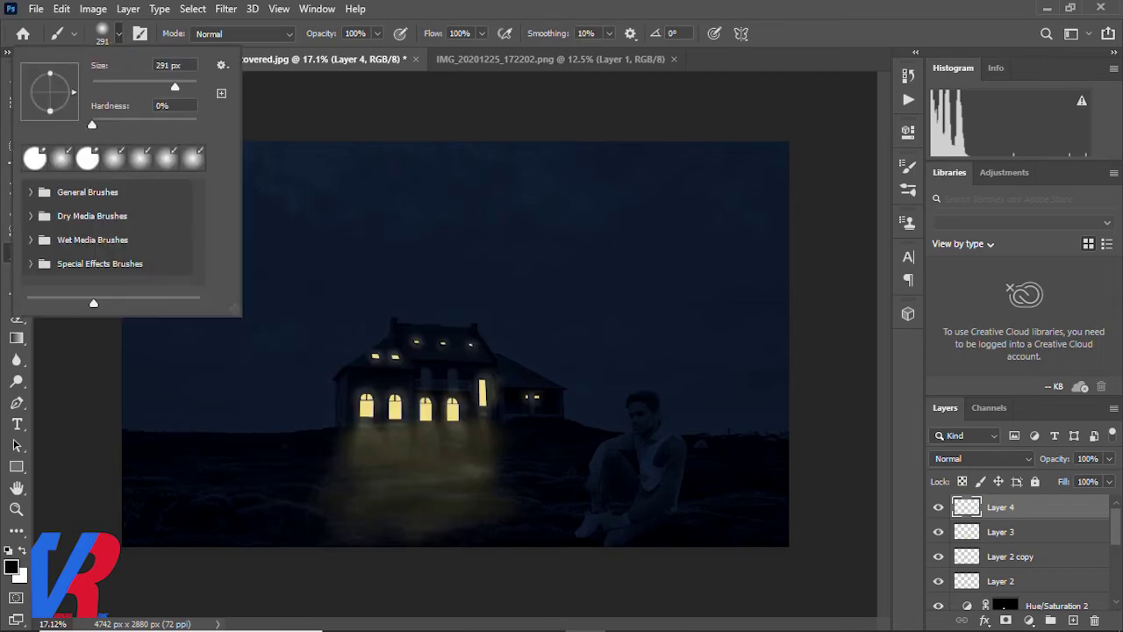
{"action": "left_click", "coordinate": [30, 191]}
{"action": "double_click", "coordinate": [115, 245]}
{"action": "right_click", "coordinate": [221, 250]}
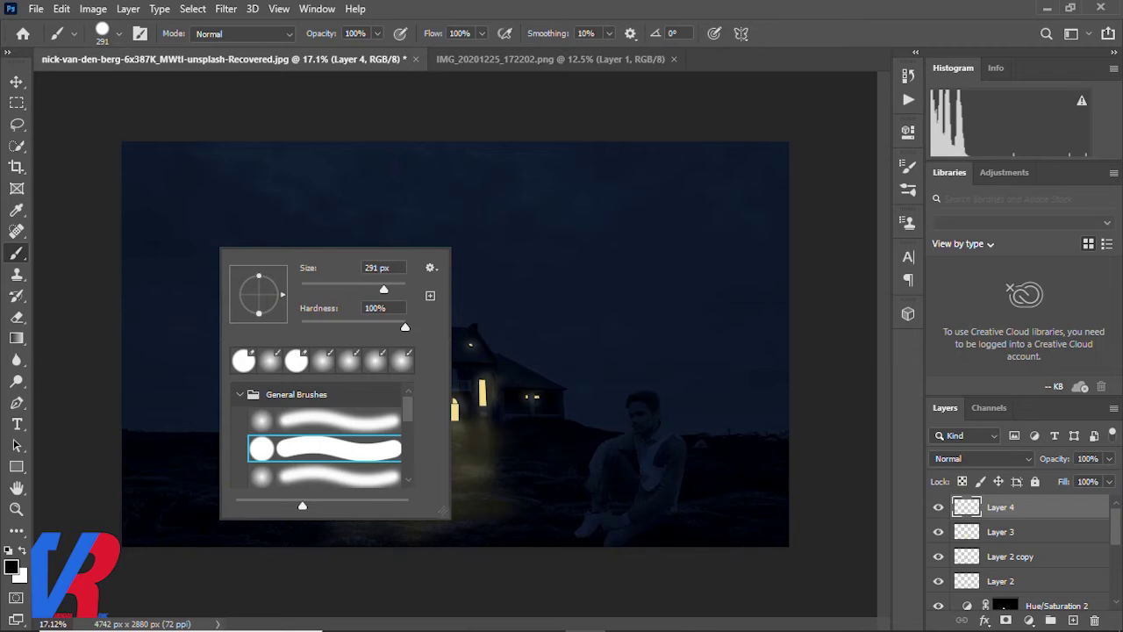
{"action": "type", "text": "9"}
{"action": "key", "text": "Return"}
Switch to white and dot about 27 small stars across the left, centre and right sky.
{"action": "key", "text": "x"}
{"action": "left_click", "coordinate": [182, 284]}
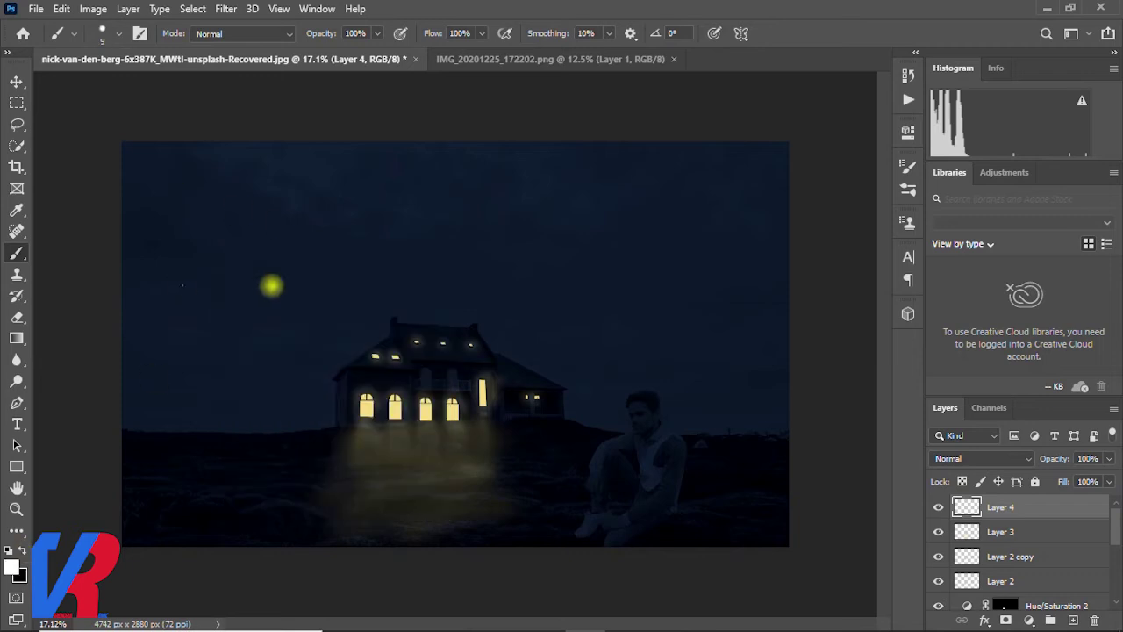
{"action": "left_click", "coordinate": [187, 187]}
{"action": "left_click", "coordinate": [228, 231]}
{"action": "left_click", "coordinate": [253, 240]}
{"action": "left_click", "coordinate": [301, 207]}
{"action": "left_click", "coordinate": [360, 227]}
{"action": "left_click", "coordinate": [247, 319]}
{"action": "left_click", "coordinate": [292, 282]}
{"action": "left_click", "coordinate": [287, 392]}
{"action": "left_click", "coordinate": [175, 337]}
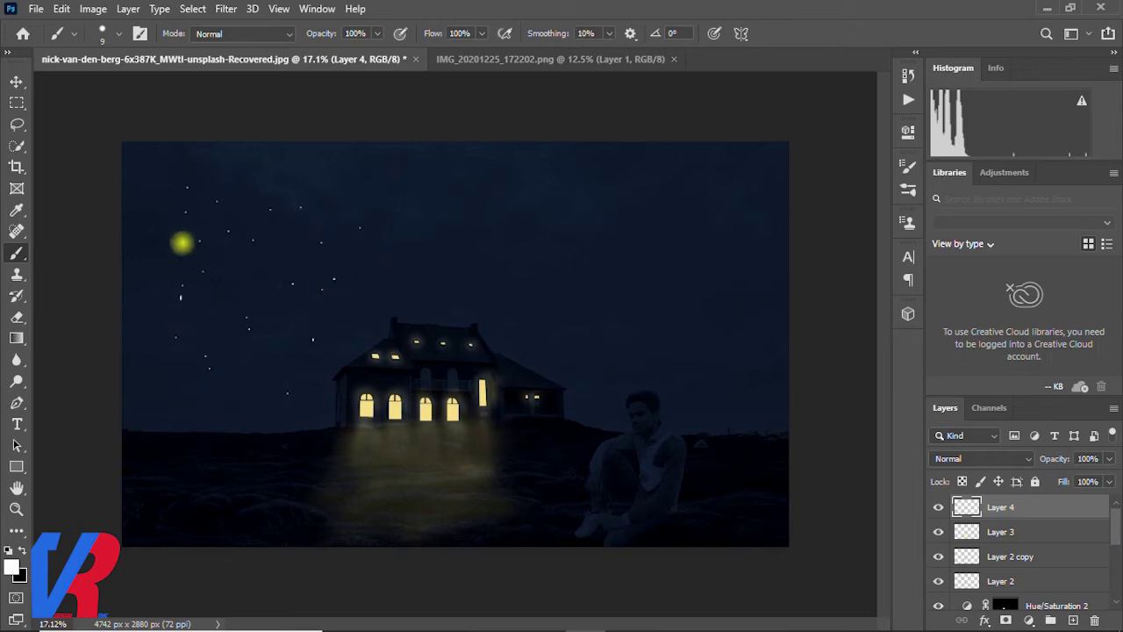
{"action": "left_click", "coordinate": [268, 181]}
{"action": "left_click", "coordinate": [413, 186]}
{"action": "left_click", "coordinate": [457, 228]}
{"action": "left_click", "coordinate": [573, 235]}
{"action": "left_click", "coordinate": [595, 251]}
{"action": "left_click", "coordinate": [735, 249]}
{"action": "left_click", "coordinate": [747, 302]}
{"action": "left_click", "coordinate": [752, 351]}
{"action": "left_click", "coordinate": [742, 374]}
{"action": "left_click", "coordinate": [611, 294]}
{"action": "left_click", "coordinate": [683, 282]}
{"action": "left_click", "coordinate": [716, 221]}
{"action": "left_click", "coordinate": [660, 222]}
{"action": "left_click", "coordinate": [572, 279]}
{"action": "left_click", "coordinate": [442, 273]}
{"action": "left_click", "coordinate": [350, 195]}
{"action": "left_click", "coordinate": [297, 189]}
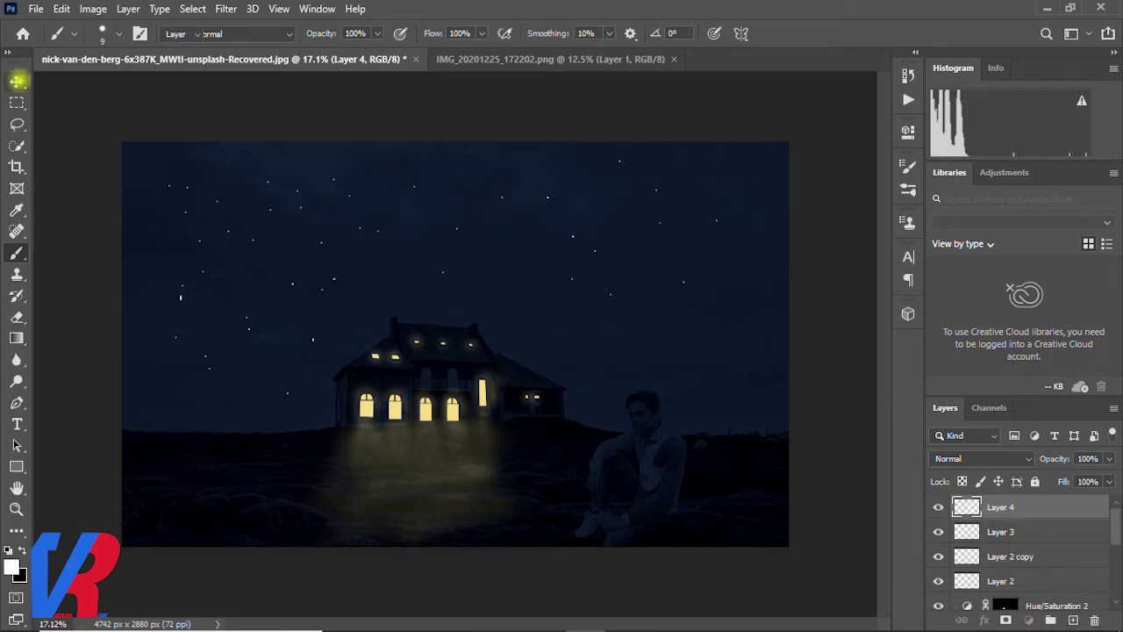
Alt-drag to duplicate the Layer 4 stars and shift the copy to the right.
{"action": "key", "text": "v"}
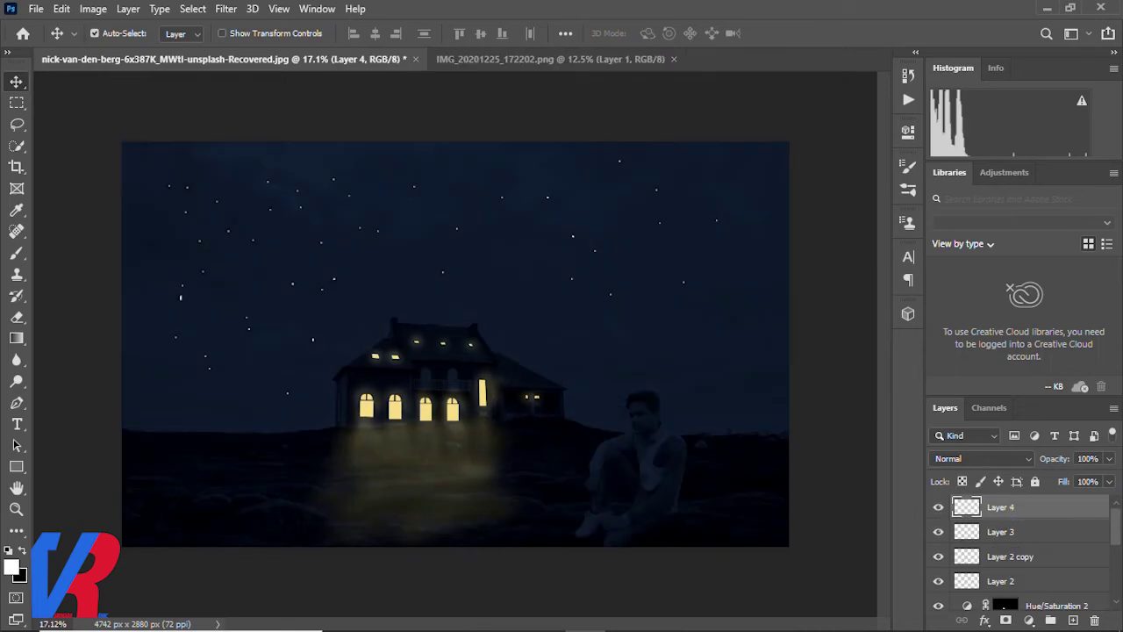
{"action": "left_click_drag", "start_coordinate": [1001, 507], "coordinate": [1050, 621]}
{"action": "left_click_drag", "start_coordinate": [377, 221], "coordinate": [419, 225]}
Paint about 21 extra white stars across the centre, right and left sky.
{"action": "left_click", "coordinate": [16, 253]}
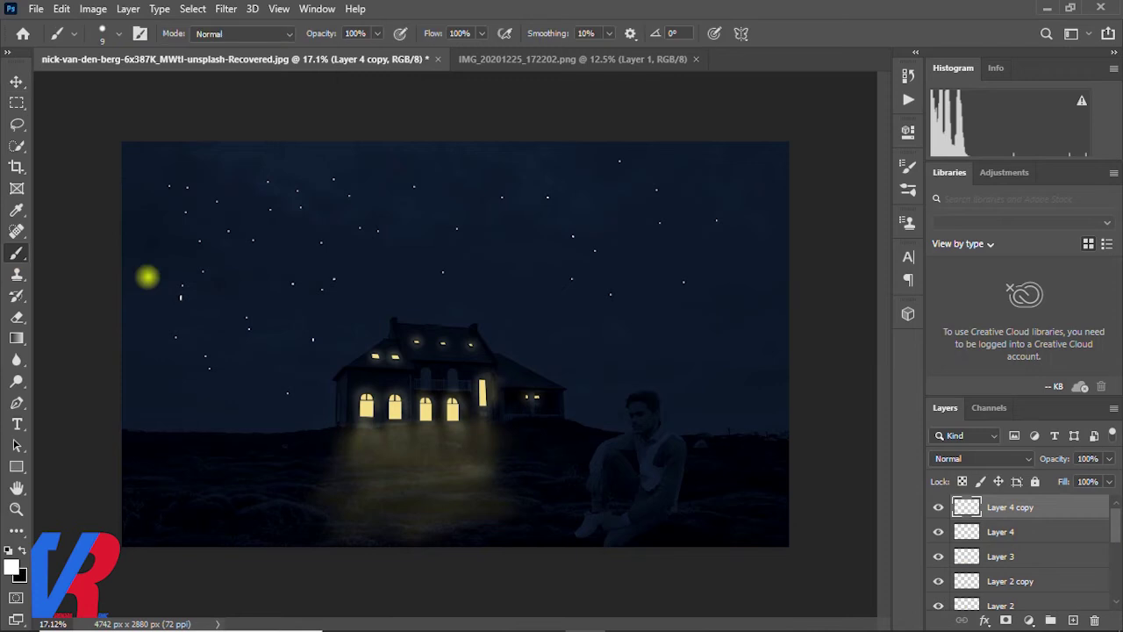
{"action": "left_click", "coordinate": [526, 294]}
{"action": "left_click", "coordinate": [518, 252]}
{"action": "left_click", "coordinate": [482, 261]}
{"action": "left_click", "coordinate": [489, 203]}
{"action": "left_click", "coordinate": [467, 175]}
{"action": "left_click", "coordinate": [630, 177]}
{"action": "left_click", "coordinate": [738, 356]}
{"action": "left_click", "coordinate": [762, 298]}
{"action": "left_click", "coordinate": [773, 241]}
{"action": "left_click", "coordinate": [769, 176]}
{"action": "left_click", "coordinate": [745, 222]}
{"action": "left_click", "coordinate": [700, 336]}
{"action": "left_click", "coordinate": [653, 366]}
{"action": "left_click", "coordinate": [659, 306]}
{"action": "left_click", "coordinate": [353, 319]}
{"action": "left_click", "coordinate": [152, 386]}
{"action": "left_click", "coordinate": [140, 254]}
{"action": "left_click", "coordinate": [145, 176]}
{"action": "left_click", "coordinate": [400, 157]}
{"action": "left_click", "coordinate": [423, 257]}
{"action": "key", "text": "ctrl+plus"}
Add a new layer and fill a circular selection in the upper-left sky with white.
{"action": "key", "text": "ctrl+shift+alt+n"}
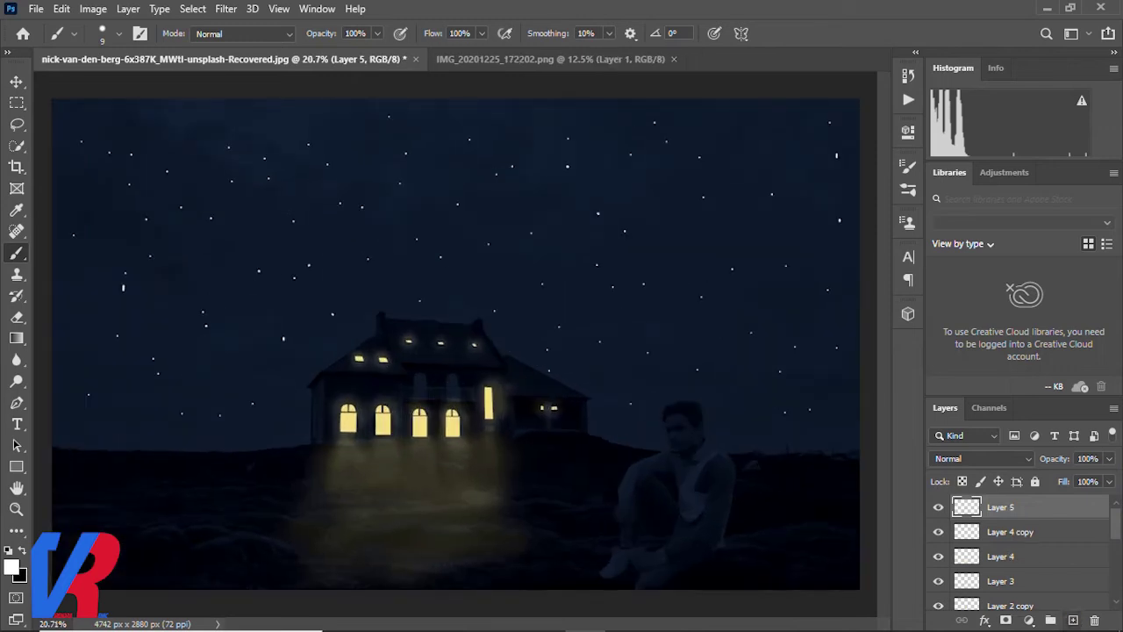
{"action": "left_click", "coordinate": [17, 103]}
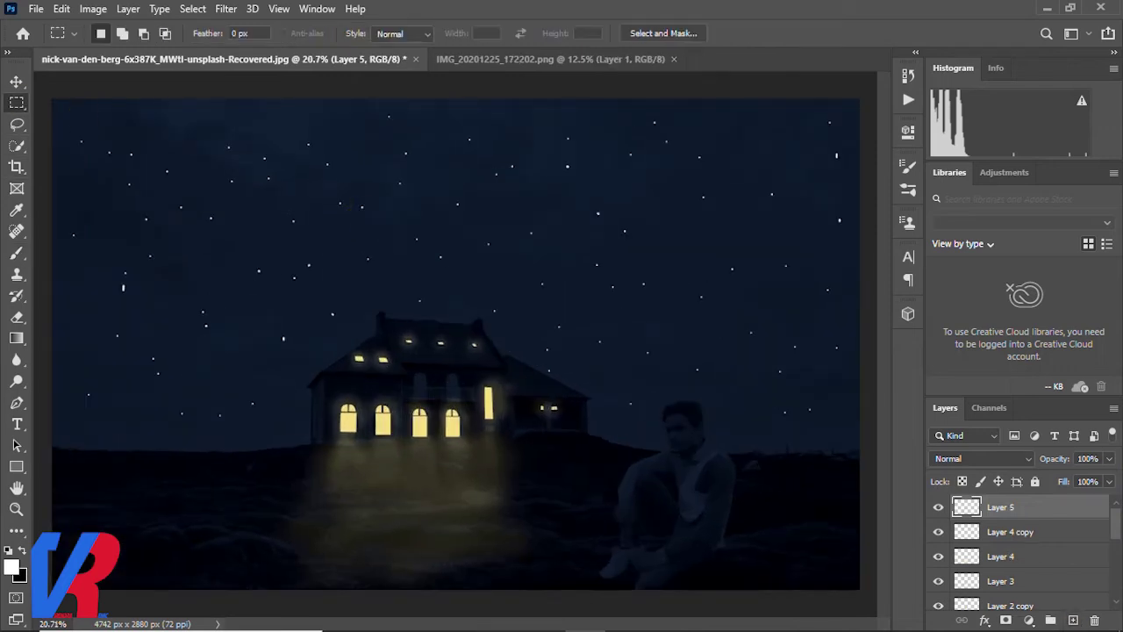
{"action": "left_click", "coordinate": [17, 103], "text": "alt"}
{"action": "left_click_drag", "start_coordinate": [149, 160], "coordinate": [242, 256]}
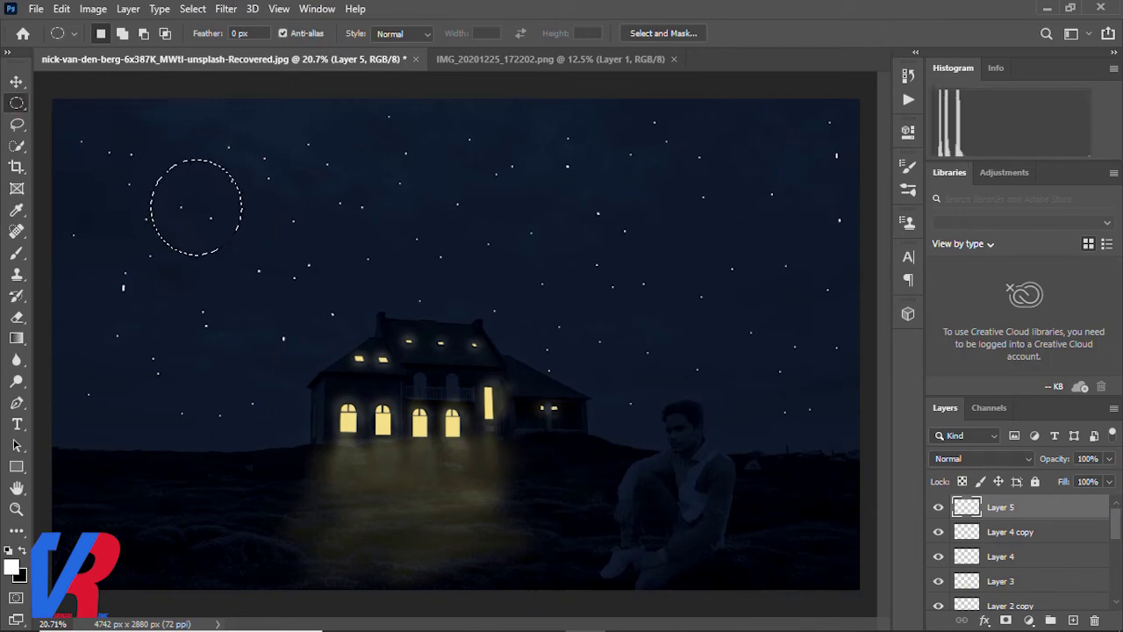
{"action": "key", "text": "x"}
{"action": "key", "text": "ctrl+BackSpace"}
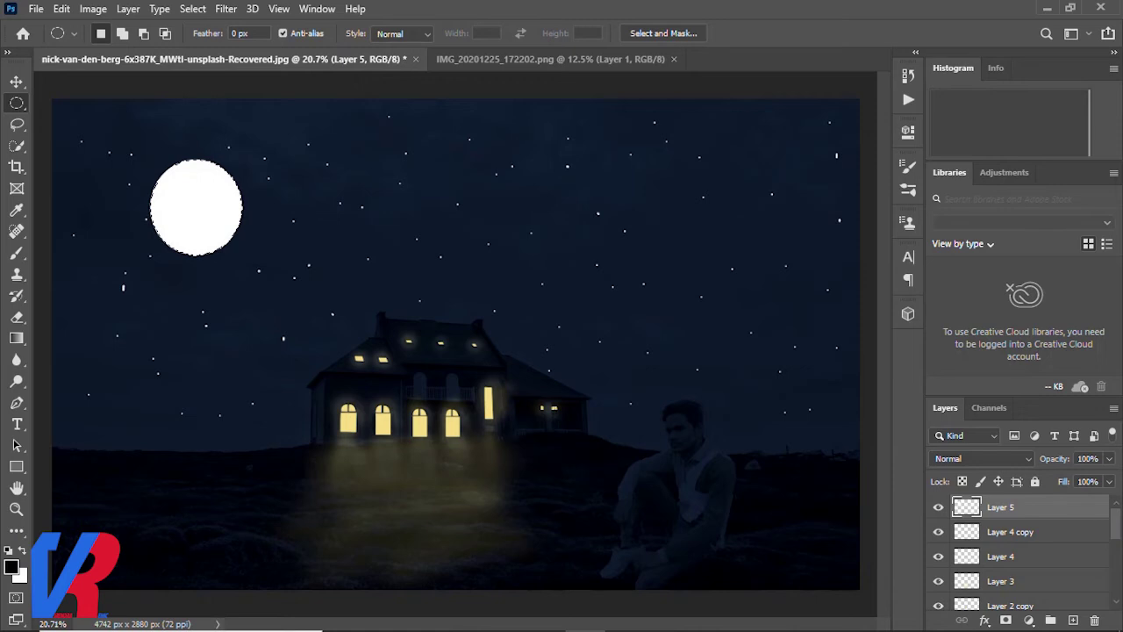
{"action": "key", "text": "v"}
{"action": "key", "text": "ctrl+d"}
Redraw a larger circle around the moon and fill it with white.
{"action": "scroll", "coordinate": [202, 210], "scroll_direction": "up", "scroll_amount": 2}
{"action": "scroll", "coordinate": [201, 210], "scroll_direction": "up", "scroll_amount": 2}
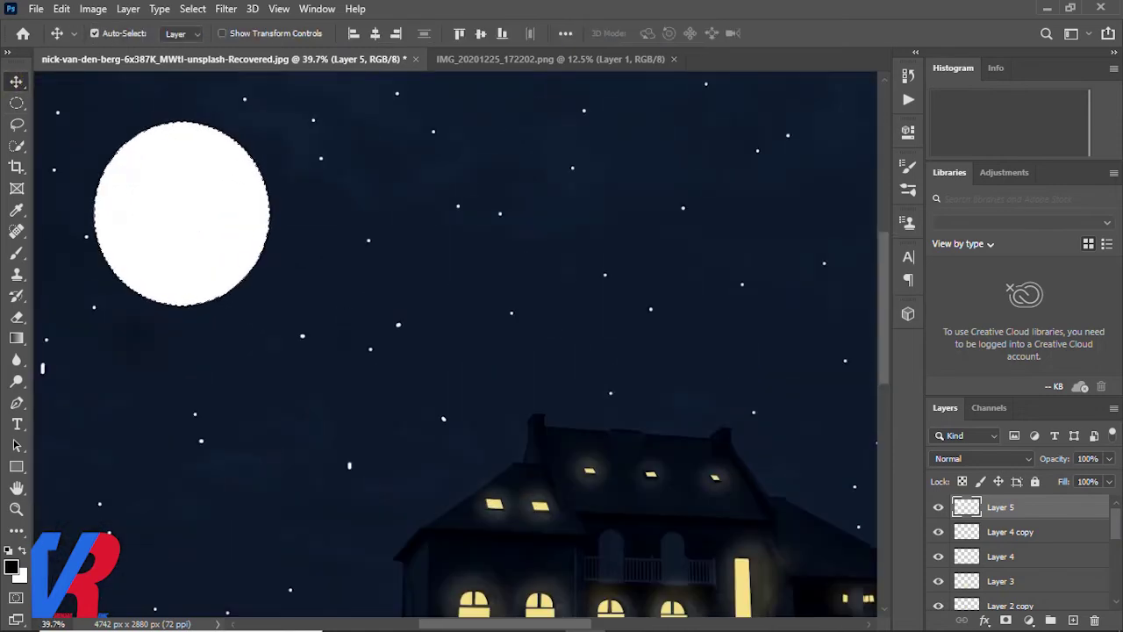
{"action": "left_click", "coordinate": [16, 103]}
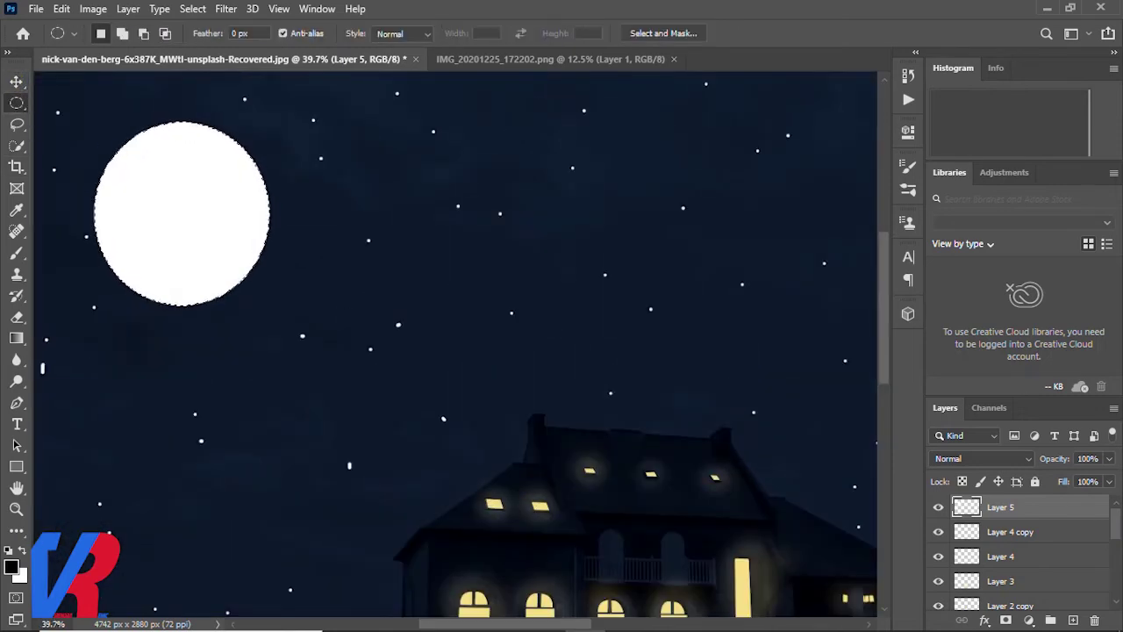
{"action": "left_click_drag", "start_coordinate": [198, 198], "coordinate": [230, 243]}
{"action": "key", "text": "ctrl+d"}
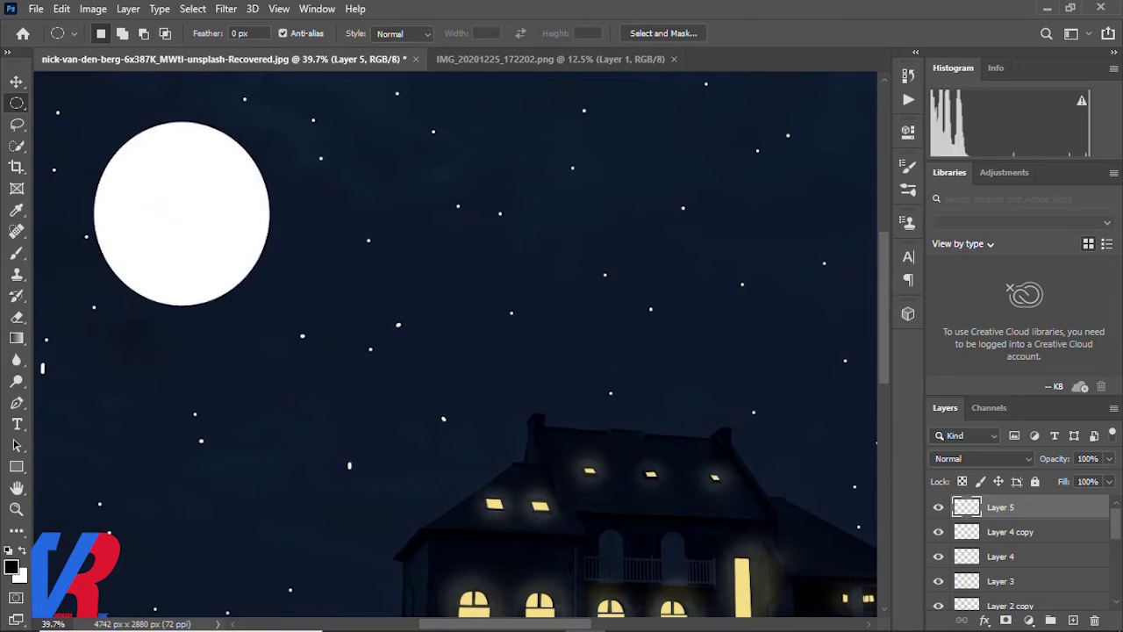
{"action": "left_click_drag", "start_coordinate": [79, 112], "coordinate": [283, 317]}
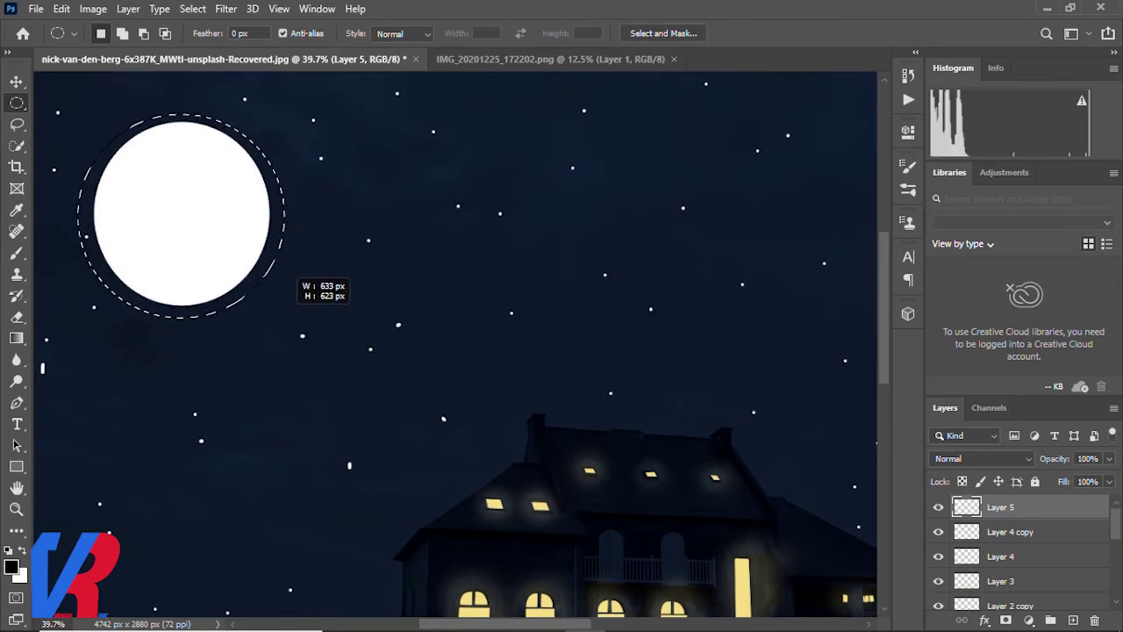
{"action": "key", "text": "ctrl+BackSpace"}
Apply a Box Blur with radius 223 to the moon, then deselect.
{"action": "left_click", "coordinate": [226, 9]}
{"action": "left_click", "coordinate": [458, 239]}
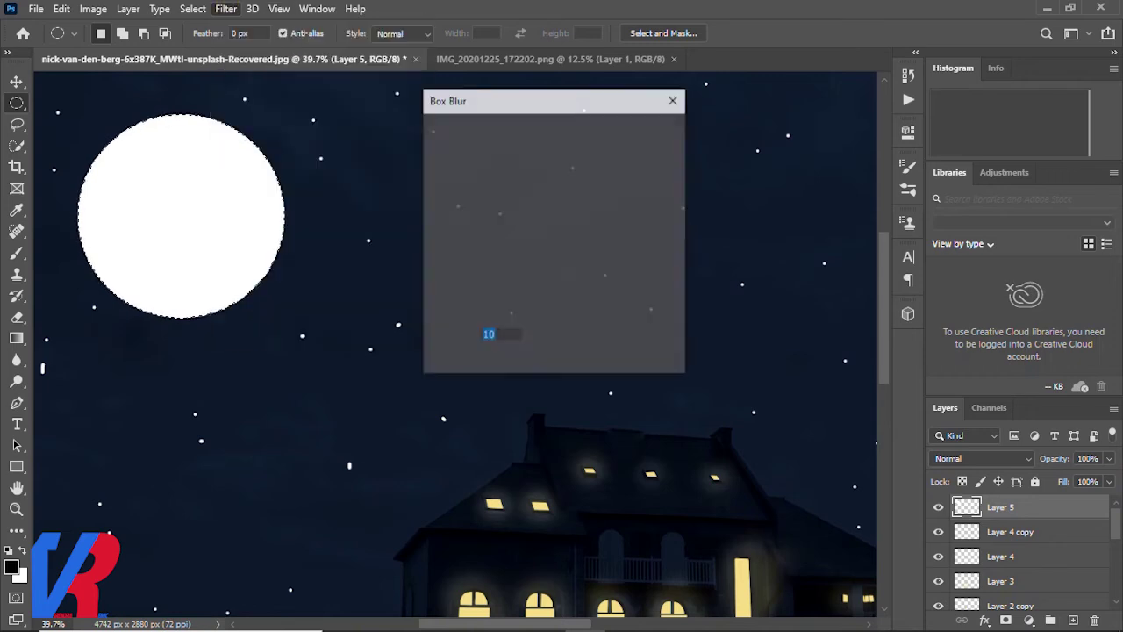
{"action": "left_click_drag", "start_coordinate": [445, 361], "coordinate": [525, 362]}
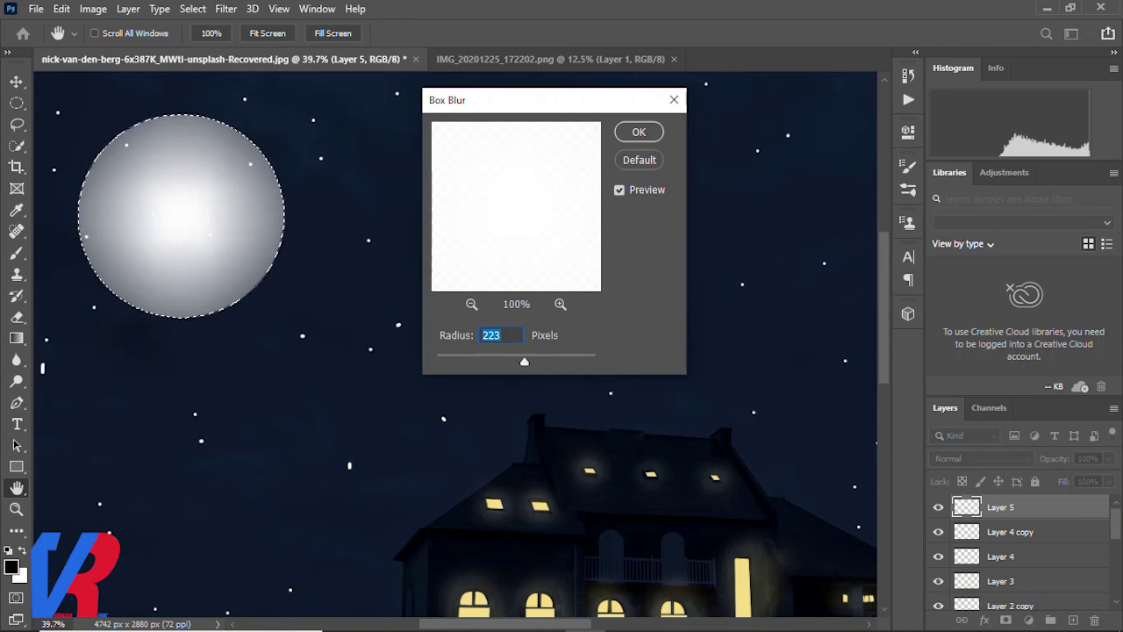
{"action": "key", "text": "Return"}
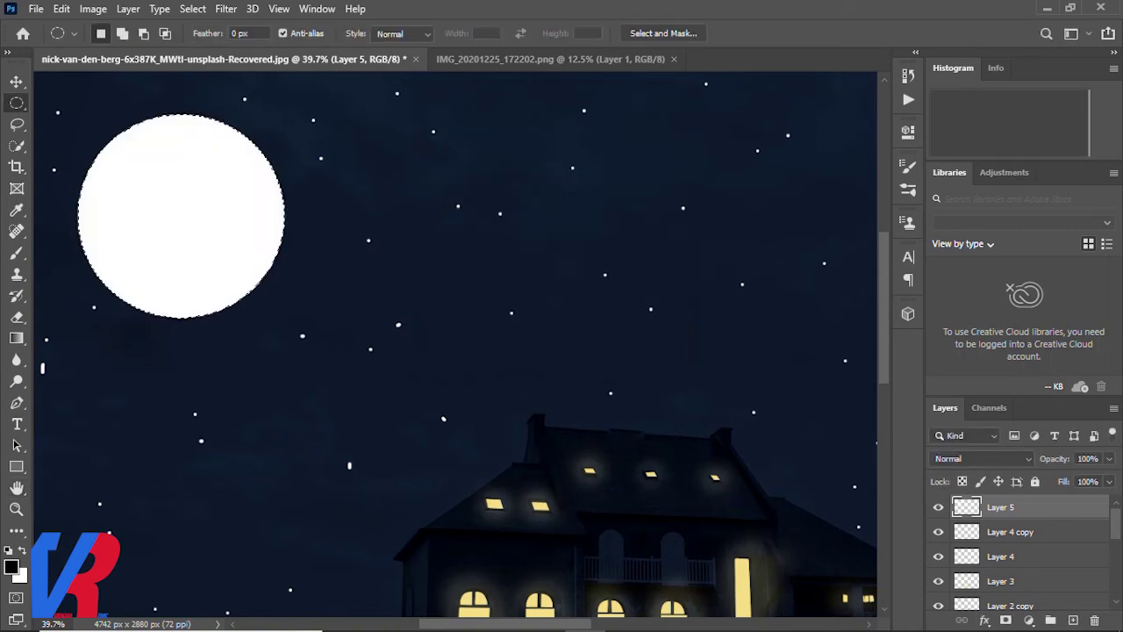
{"action": "key", "text": "ctrl+d"}
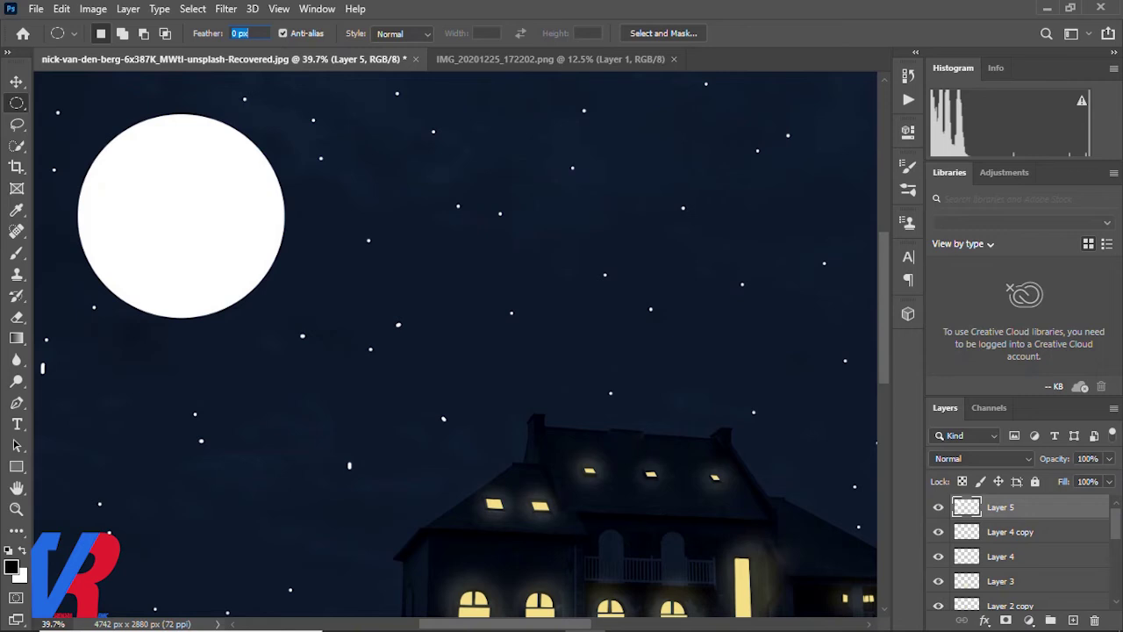
Open Layer 5's layer styles, trying a Stroke effect and turning it back off.
{"action": "double_click", "coordinate": [1079, 509]}
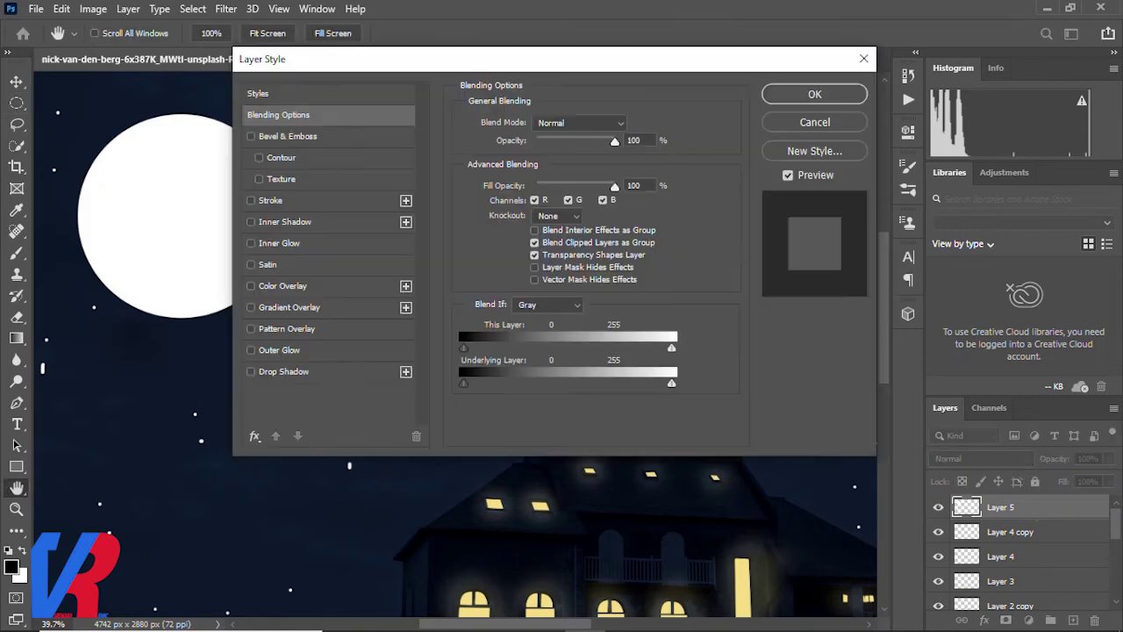
{"action": "left_click", "coordinate": [253, 201]}
{"action": "left_click_drag", "start_coordinate": [369, 59], "coordinate": [642, 38]}
{"action": "left_click", "coordinate": [524, 178]}
{"action": "left_click", "coordinate": [524, 329]}
Add an Outer Glow at 100% opacity, 0 noise and 0 spread, with slightly lowered range.
{"action": "left_click", "coordinate": [554, 328]}
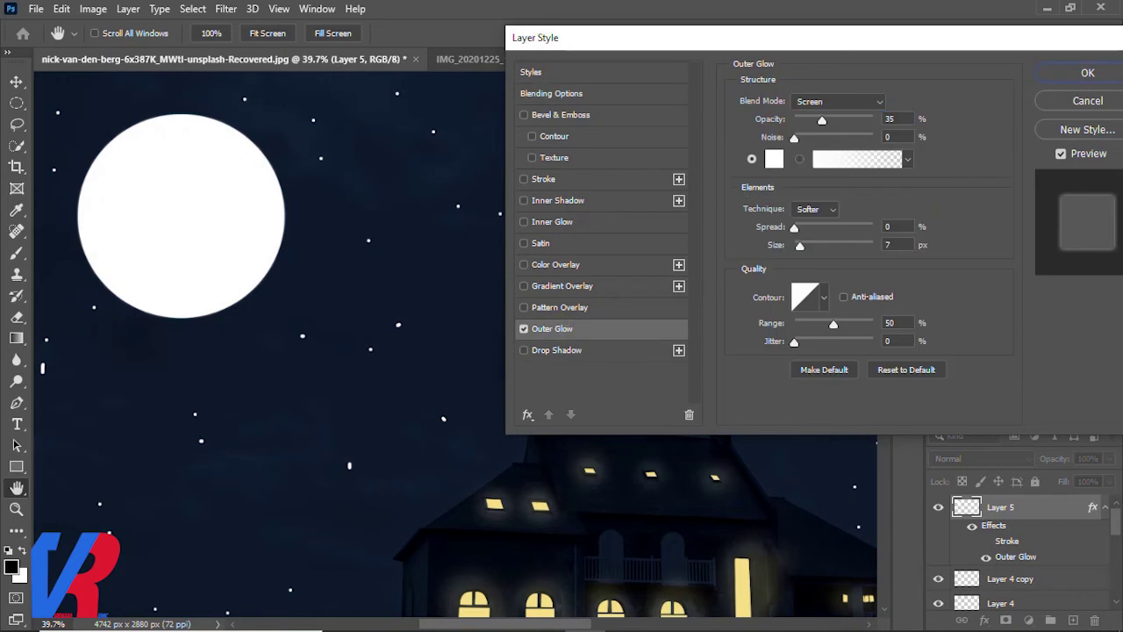
{"action": "left_click_drag", "start_coordinate": [823, 119], "coordinate": [873, 119]}
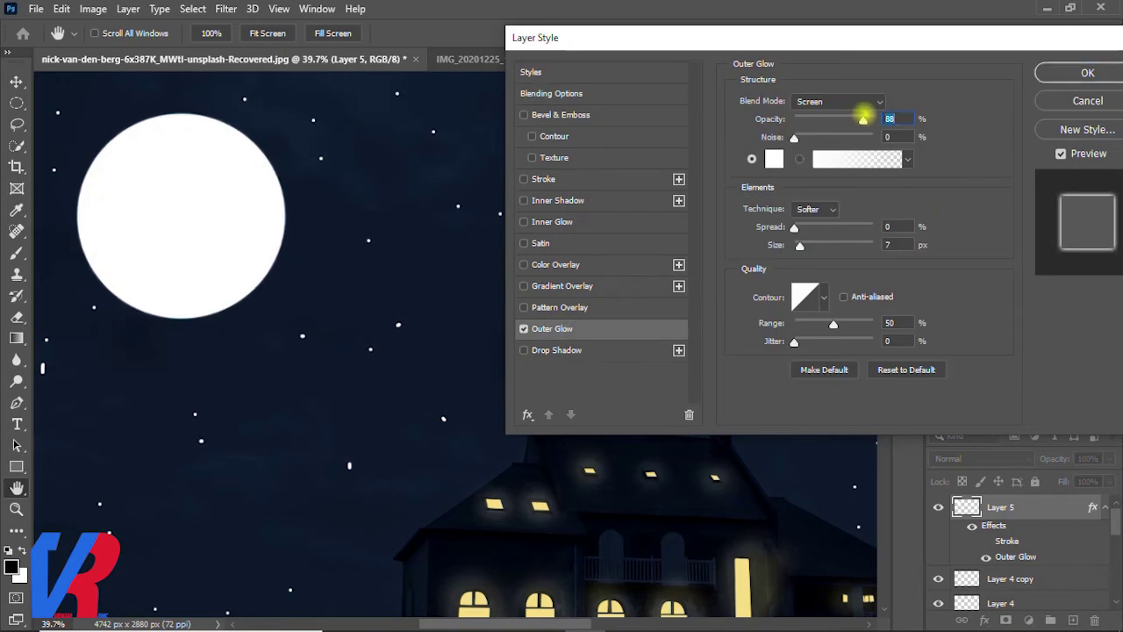
{"action": "left_click_drag", "start_coordinate": [795, 138], "coordinate": [825, 138]}
{"action": "type", "text": "00"}
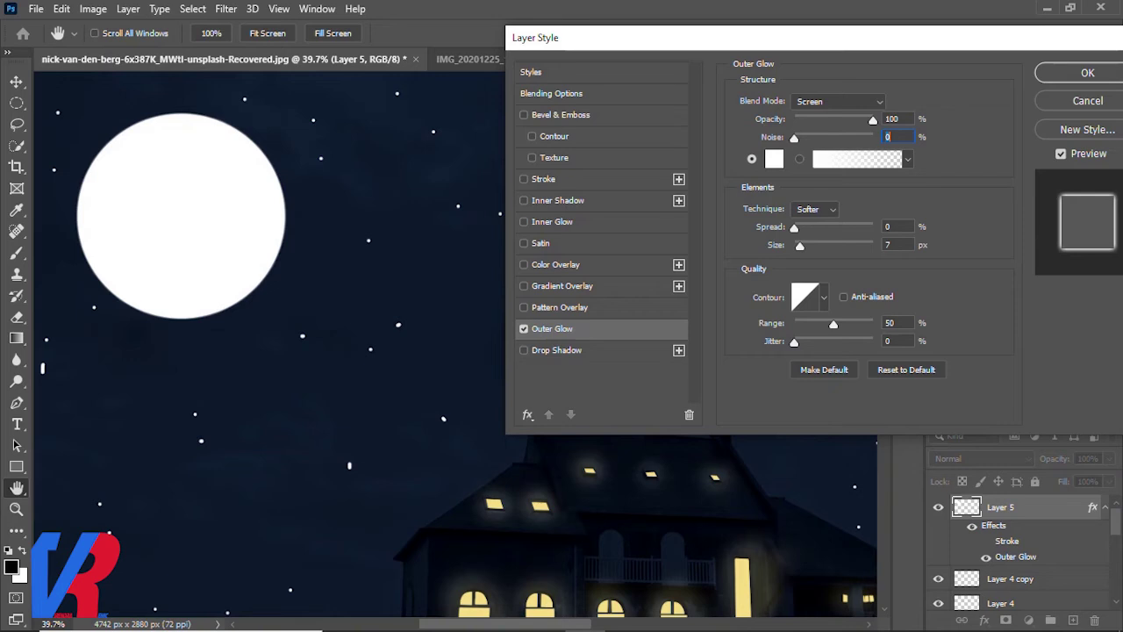
{"action": "mouse_move", "coordinate": [794, 227]}
{"action": "left_mouse_down"}
{"action": "mouse_move", "coordinate": [873, 245]}
{"action": "mouse_move", "coordinate": [862, 246]}
{"action": "left_mouse_up"}
{"action": "left_click_drag", "start_coordinate": [794, 227], "coordinate": [793, 226]}
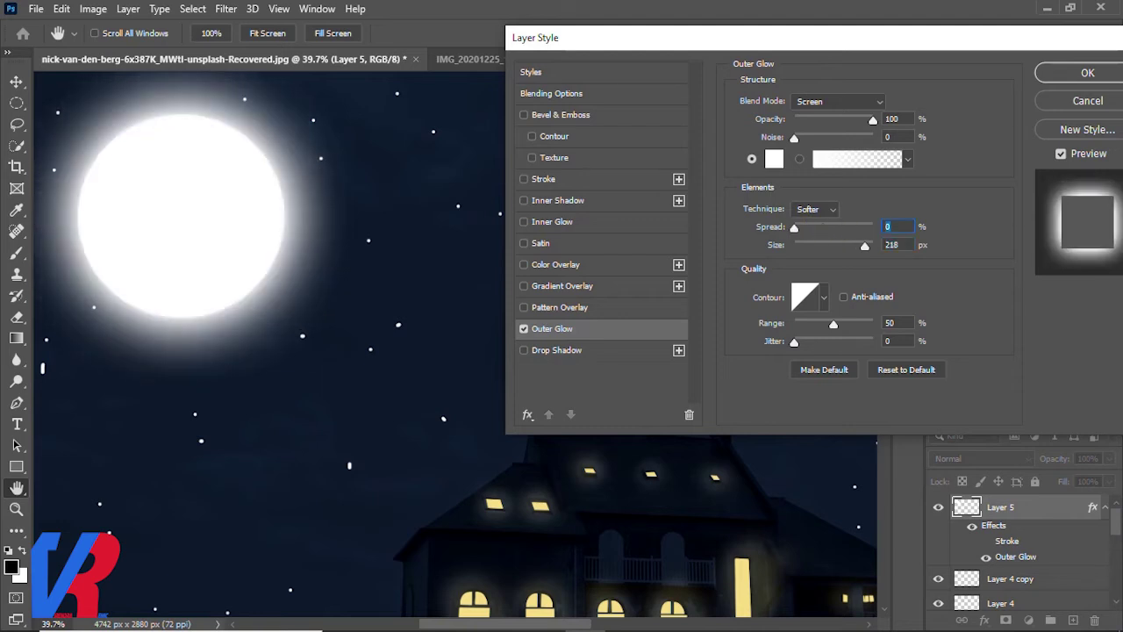
{"action": "left_click_drag", "start_coordinate": [835, 325], "coordinate": [830, 324]}
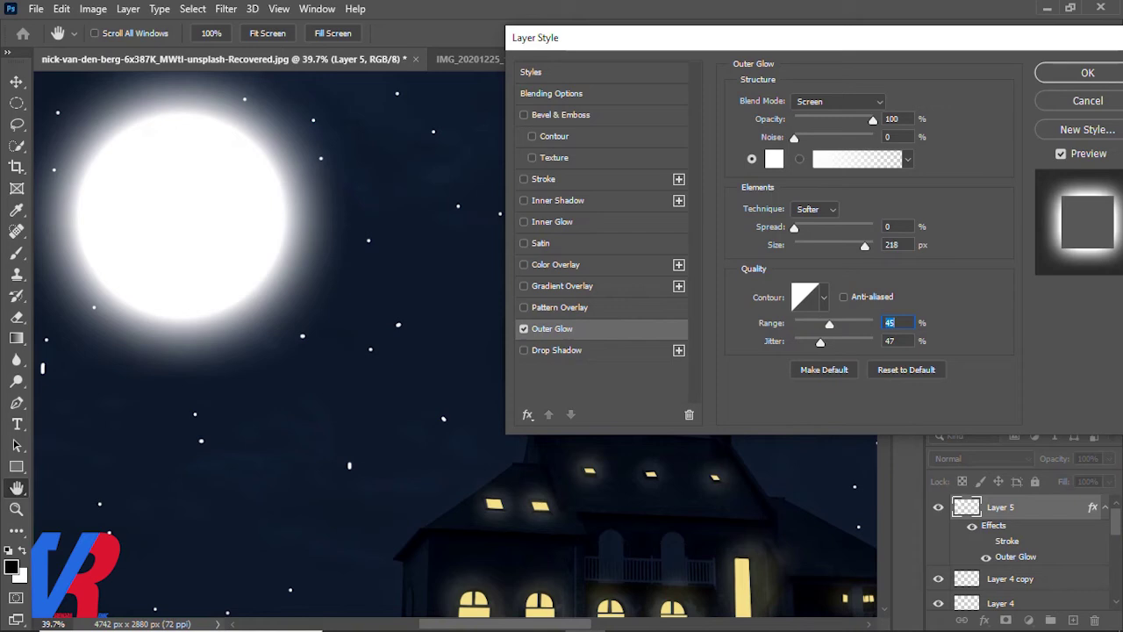
{"action": "left_click", "coordinate": [1087, 73]}
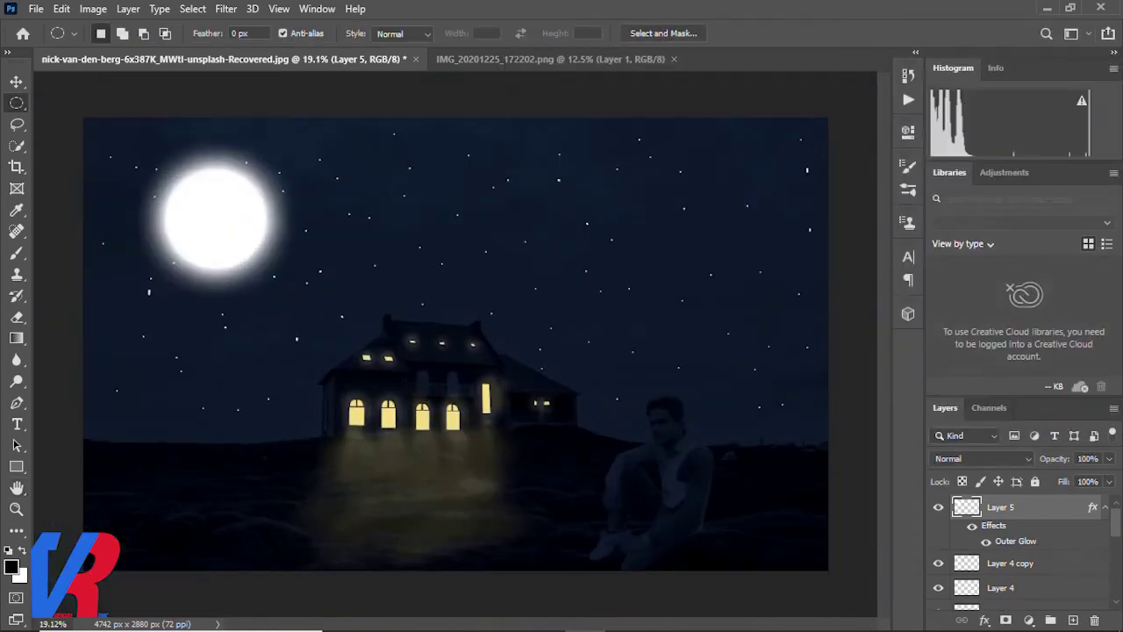
{"action": "key", "text": "ctrl+0"}
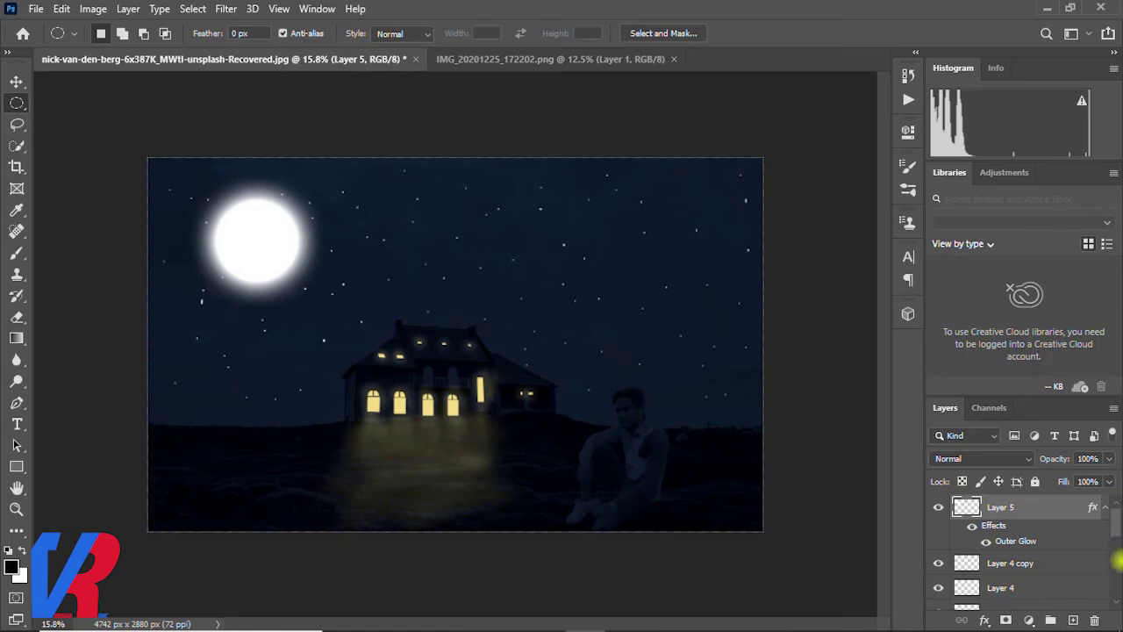
{"action": "scroll", "coordinate": [1119, 562], "scroll_direction": "down", "scroll_amount": 3}
{"action": "scroll", "coordinate": [1119, 562], "scroll_direction": "down", "scroll_amount": 3}
{"action": "scroll", "coordinate": [1119, 562], "scroll_direction": "down", "scroll_amount": 2}
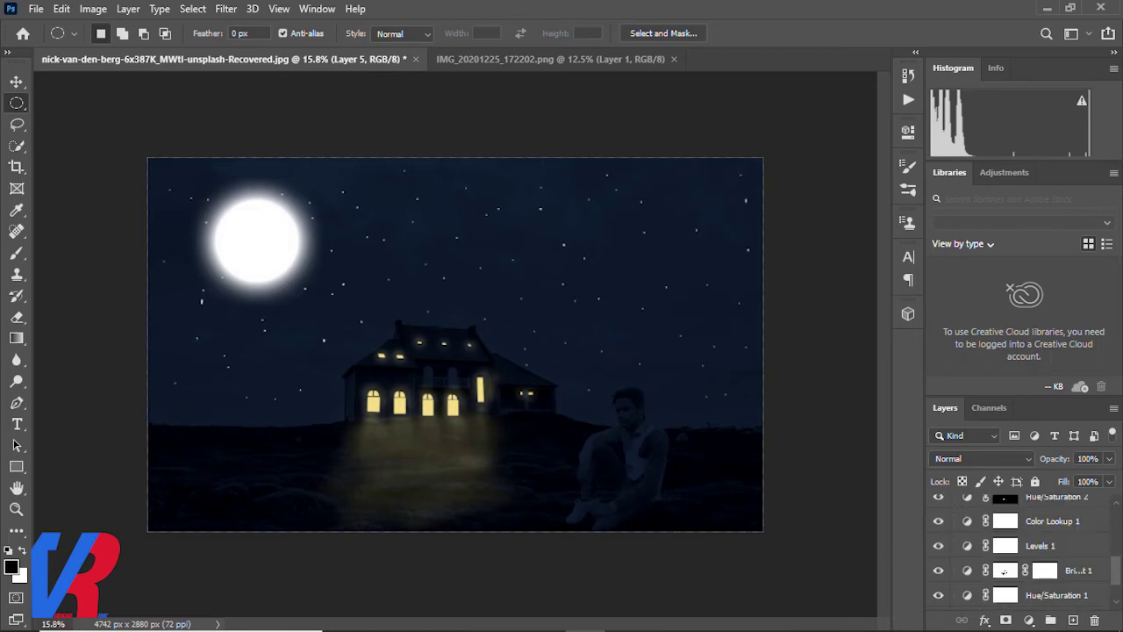
{"action": "left_click", "coordinate": [1005, 571]}
{"action": "key", "text": "ctrl+plus"}
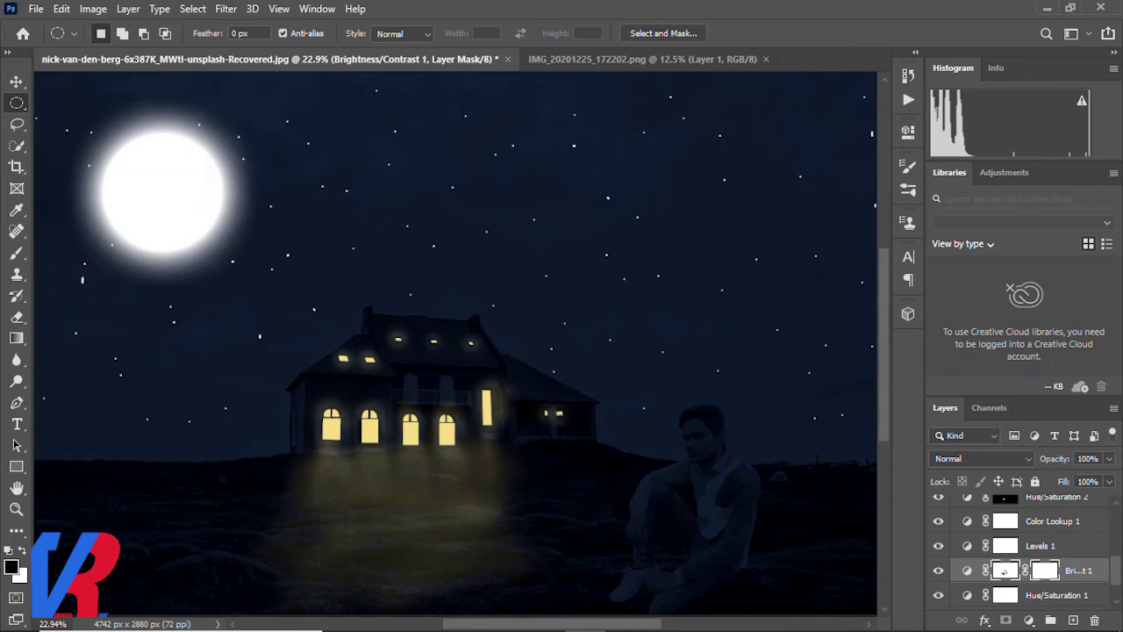
{"action": "left_click", "coordinate": [17, 253]}
{"action": "left_click", "coordinate": [21, 549]}
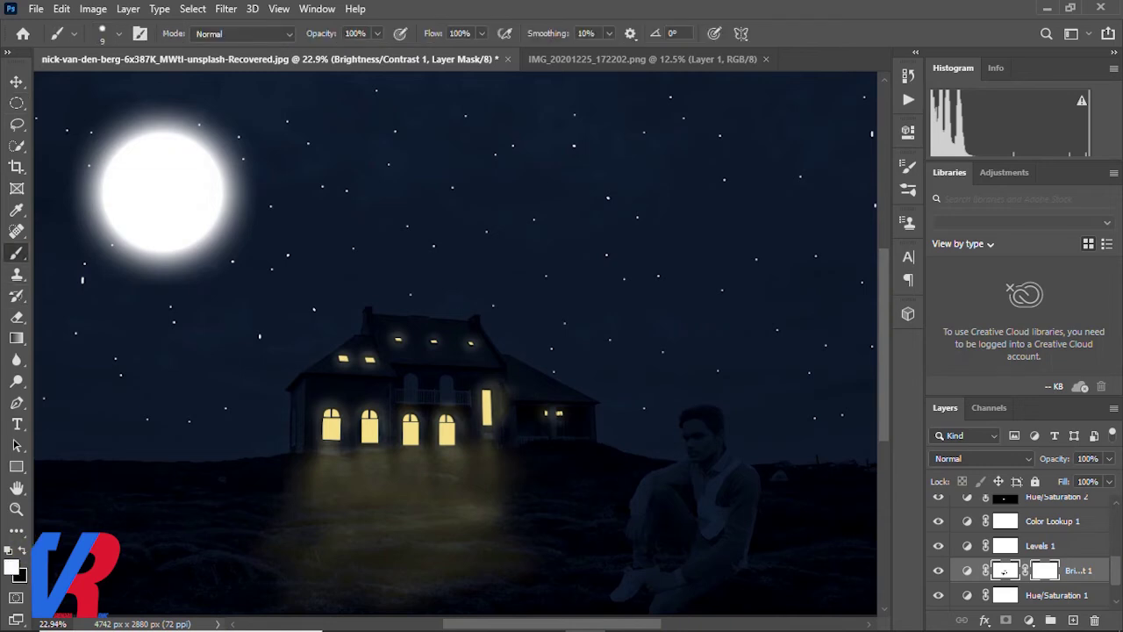
{"action": "right_click", "coordinate": [450, 295]}
{"action": "left_click_drag", "start_coordinate": [509, 327], "coordinate": [548, 326]}
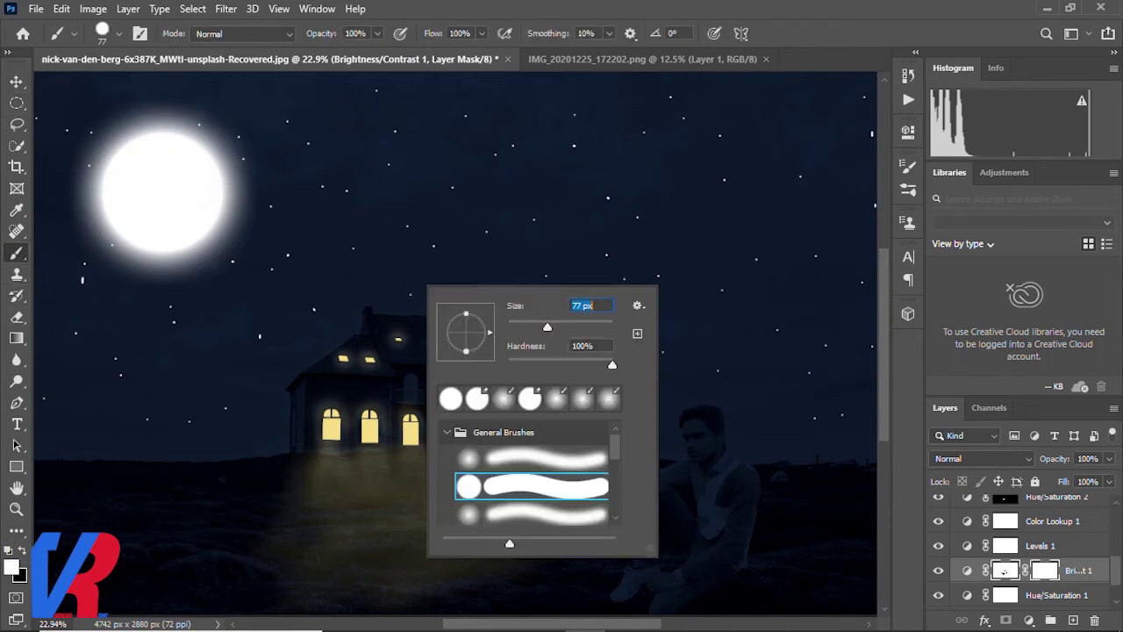
{"action": "key", "text": "Return"}
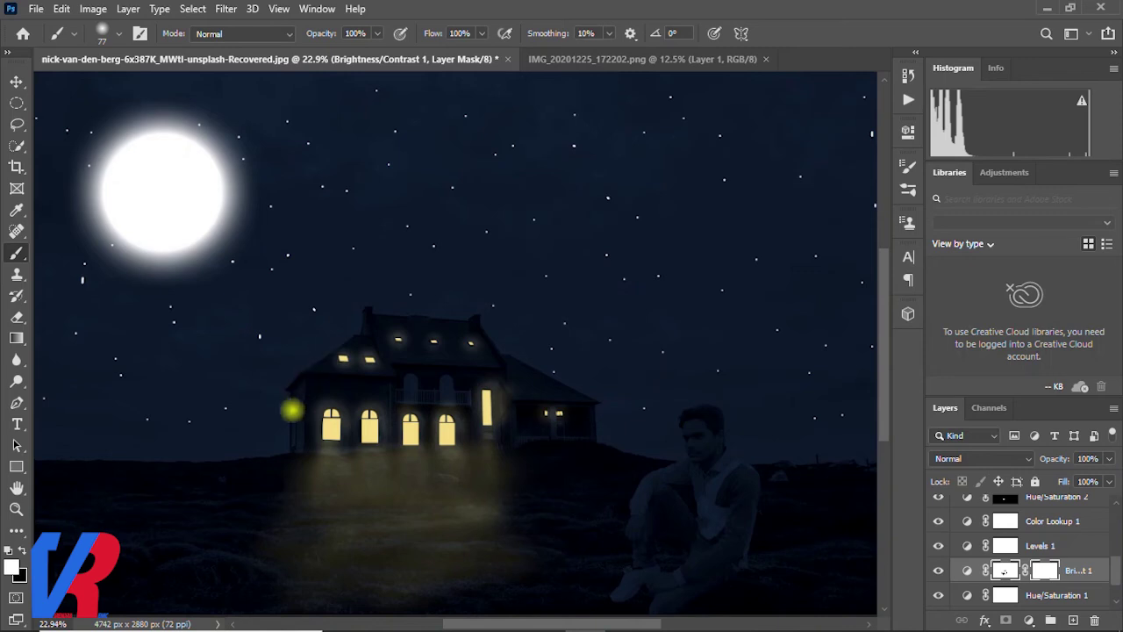
{"action": "scroll", "coordinate": [651, 432], "scroll_direction": "up", "scroll_amount": 5}
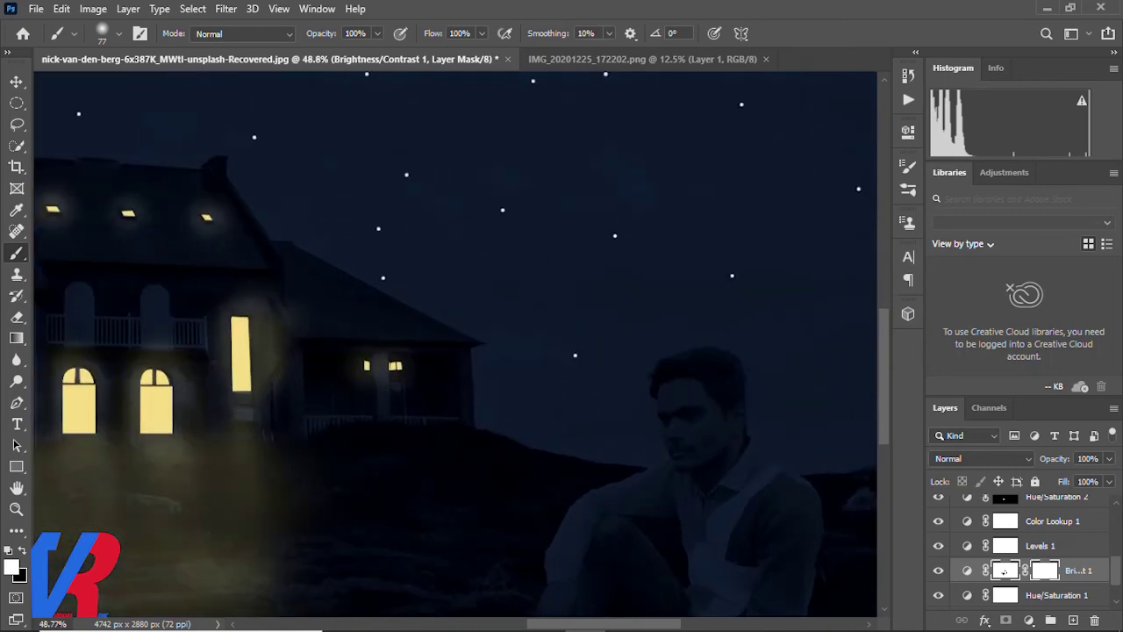
{"action": "scroll", "coordinate": [1022, 544], "scroll_direction": "down", "scroll_amount": 2}
{"action": "left_click", "coordinate": [693, 412]}
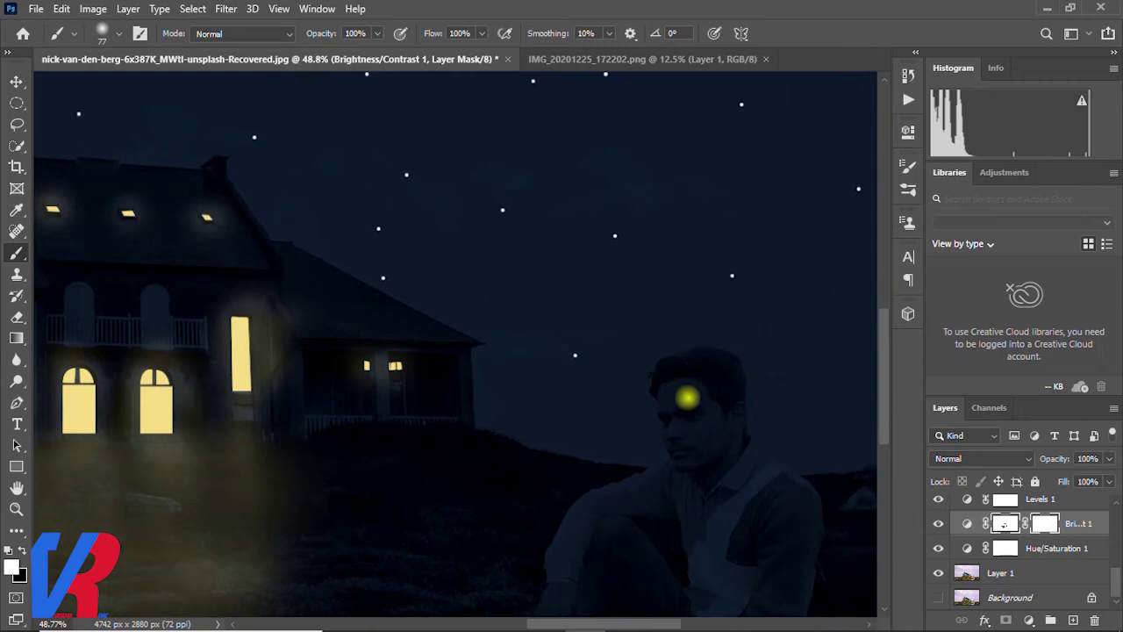
{"action": "key", "text": "z"}
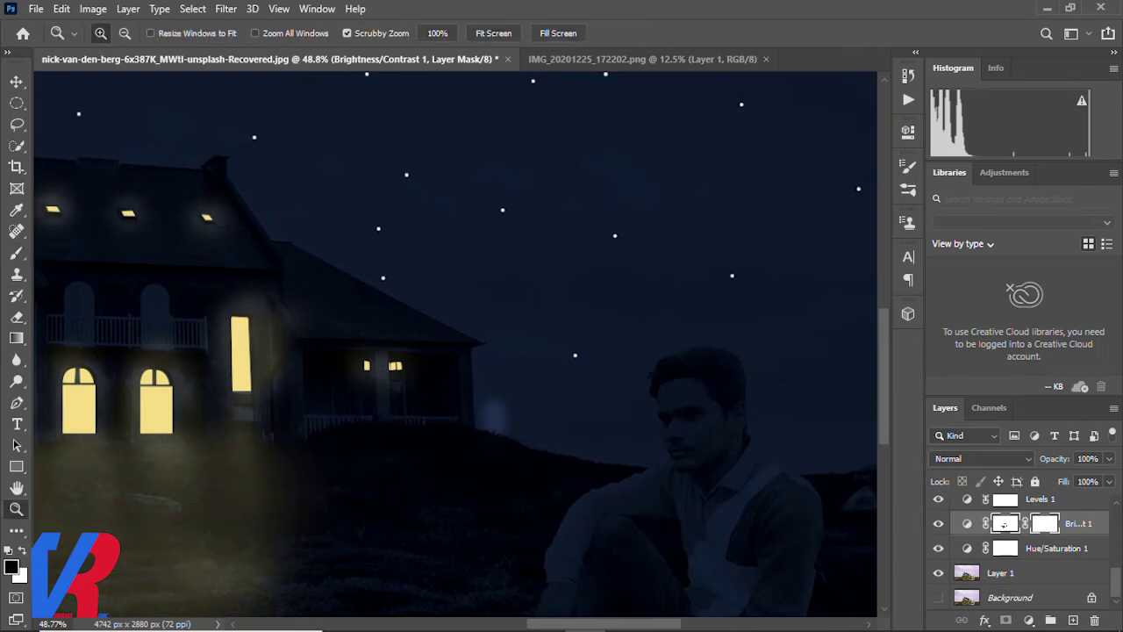
{"action": "left_click_drag", "start_coordinate": [660, 404], "coordinate": [680, 404]}
{"action": "key", "text": "b"}
{"action": "left_click", "coordinate": [664, 423]}
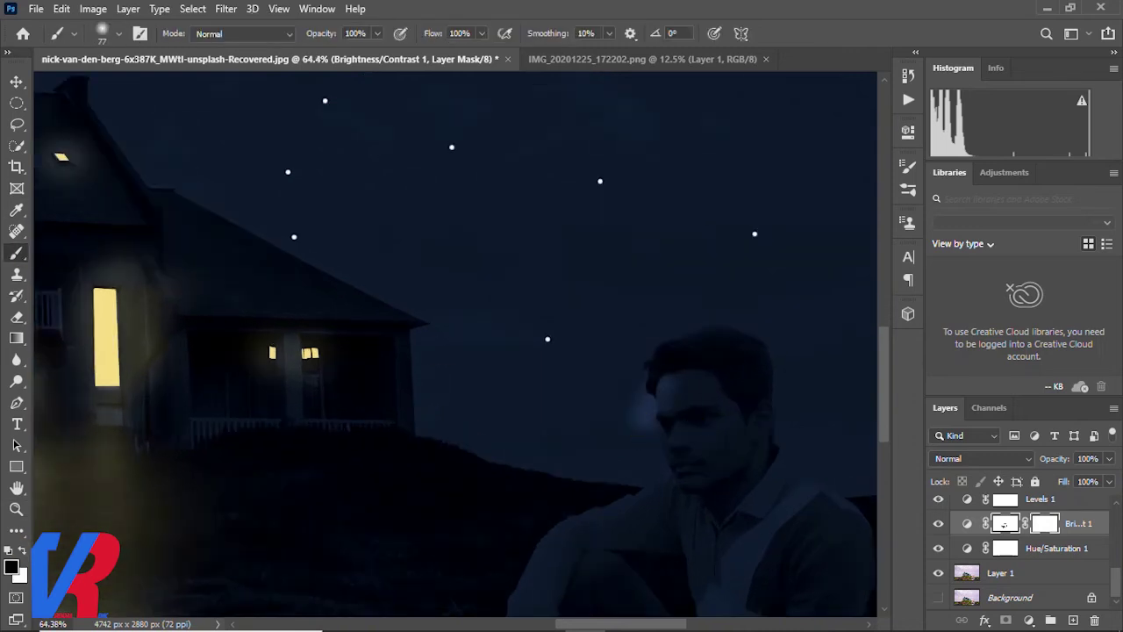
{"action": "left_click_drag", "start_coordinate": [671, 377], "coordinate": [696, 489]}
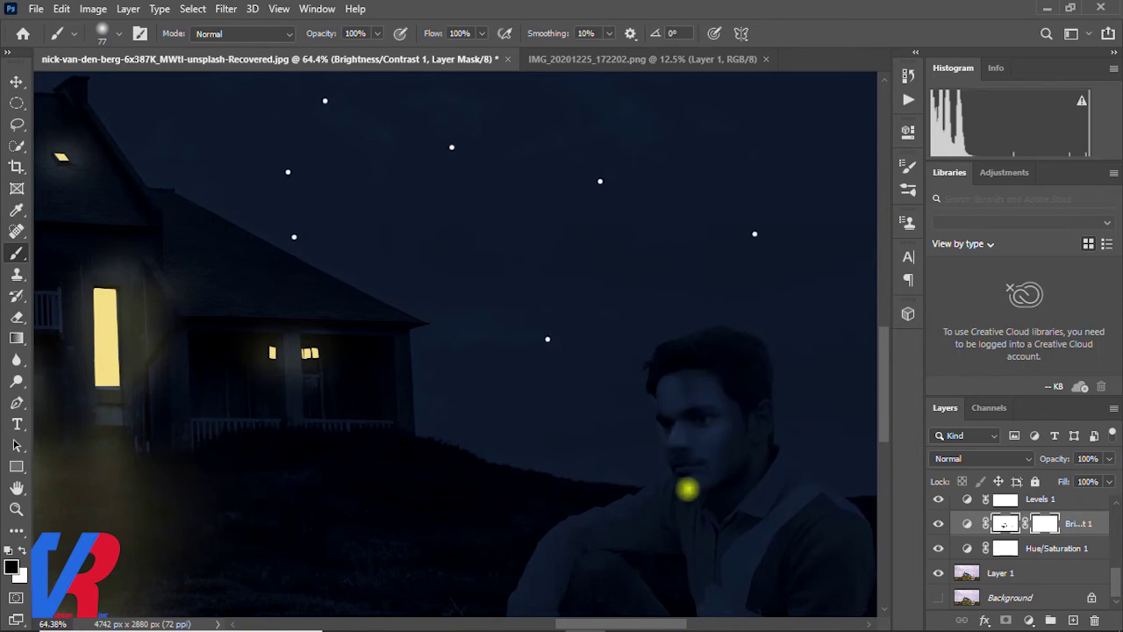
{"action": "left_click_drag", "start_coordinate": [735, 402], "coordinate": [735, 471]}
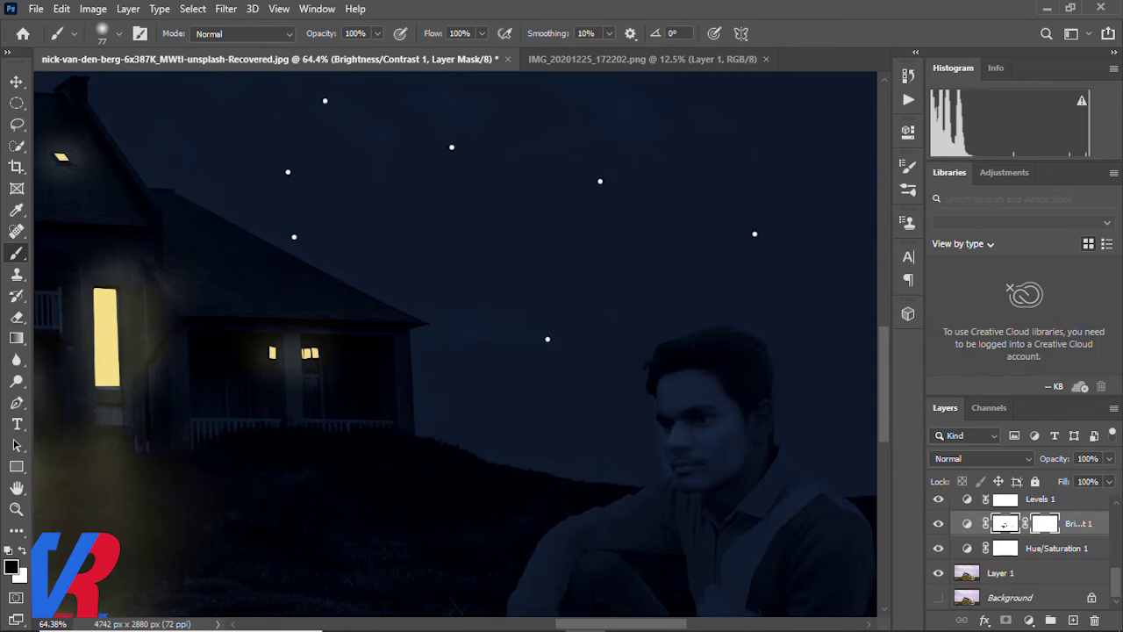
{"action": "scroll", "coordinate": [725, 422], "scroll_direction": "up", "scroll_amount": 3}
{"action": "left_click_drag", "start_coordinate": [626, 276], "coordinate": [787, 336]}
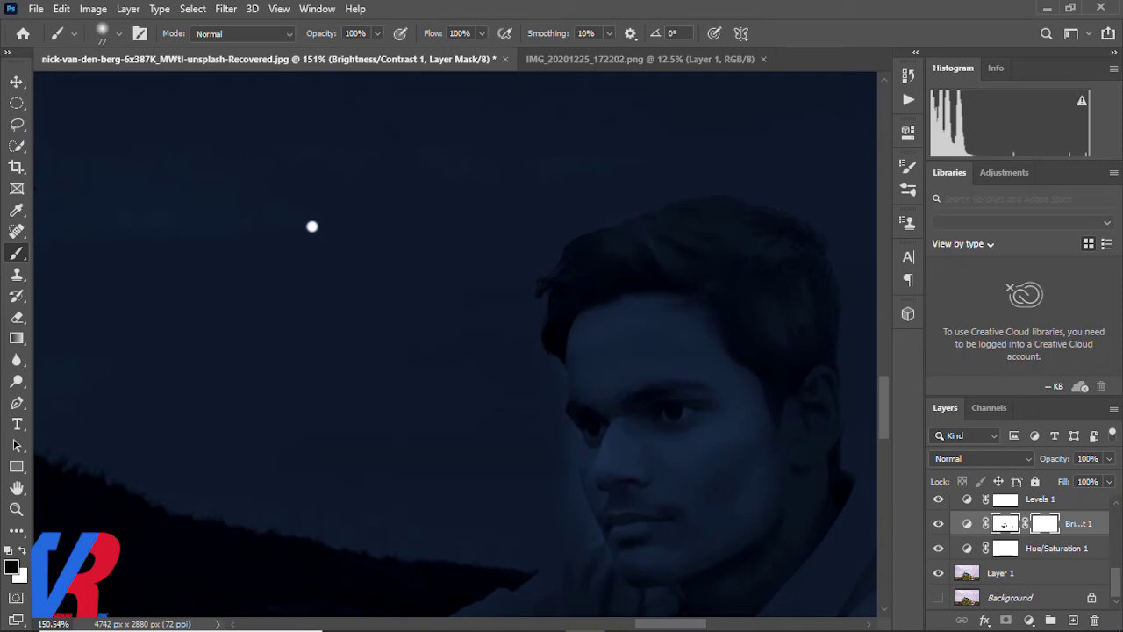
{"action": "scroll", "coordinate": [628, 269], "scroll_direction": "down", "scroll_amount": 3}
{"action": "scroll", "coordinate": [649, 307], "scroll_direction": "down", "scroll_amount": 2}
{"action": "left_click_drag", "start_coordinate": [672, 346], "coordinate": [538, 462]}
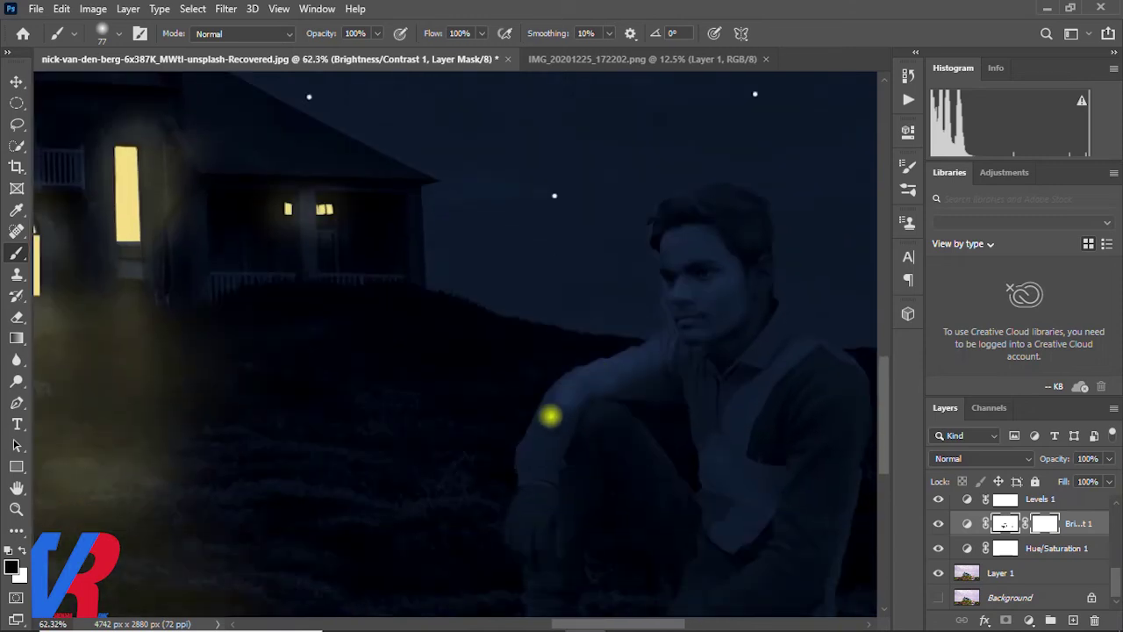
{"action": "scroll", "coordinate": [545, 474], "scroll_direction": "down", "scroll_amount": 3}
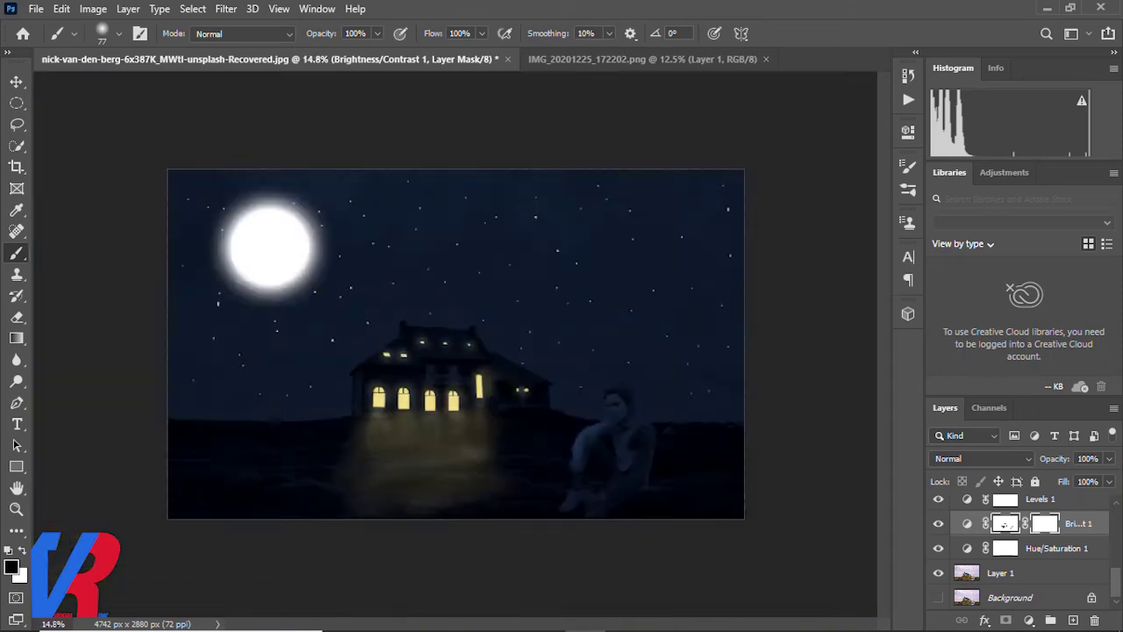
{"action": "scroll", "coordinate": [544, 474], "scroll_direction": "up", "scroll_amount": 2}
{"action": "scroll", "coordinate": [456, 342], "scroll_direction": "down", "scroll_amount": 3}
{"action": "left_click_drag", "start_coordinate": [690, 281], "coordinate": [641, 478]}
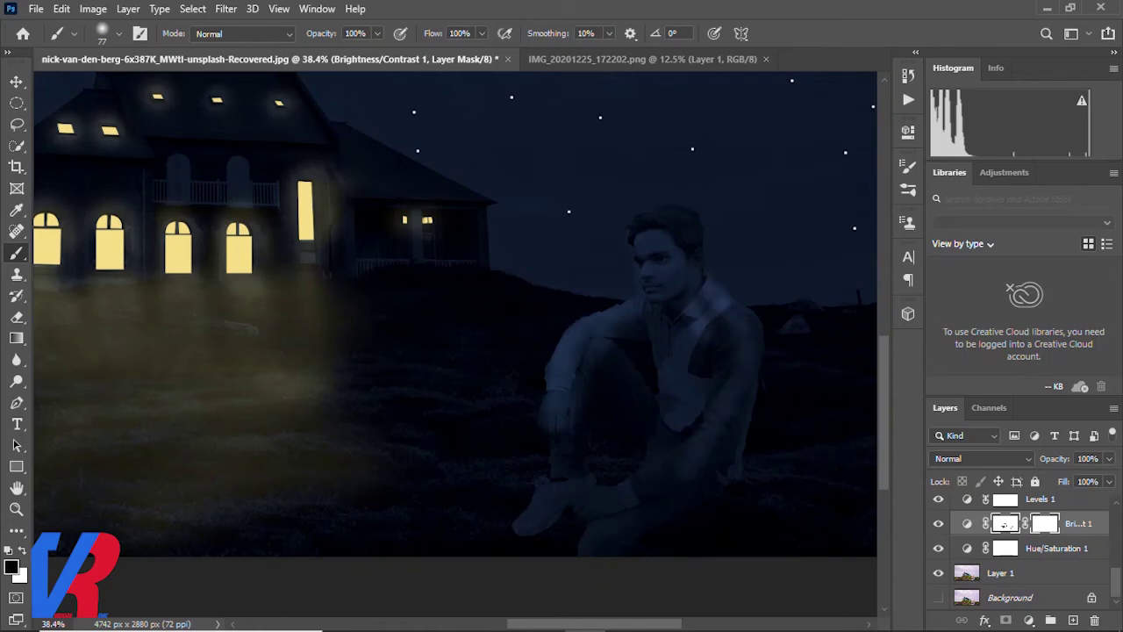
{"action": "left_click_drag", "start_coordinate": [724, 329], "coordinate": [676, 412]}
{"action": "left_click_drag", "start_coordinate": [649, 378], "coordinate": [527, 518]}
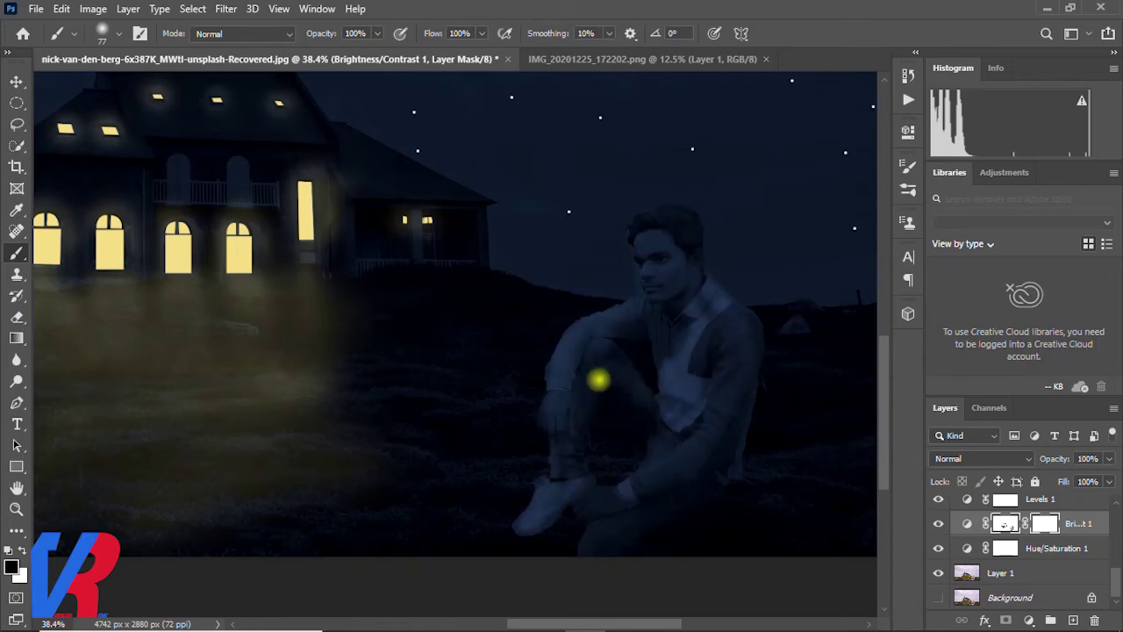
{"action": "key", "text": "ctrl+z"}
{"action": "key", "text": "ctrl+z"}
{"action": "key", "text": "ctrl+z"}
{"action": "key", "text": "ctrl+z"}
{"action": "key", "text": "ctrl+z"}
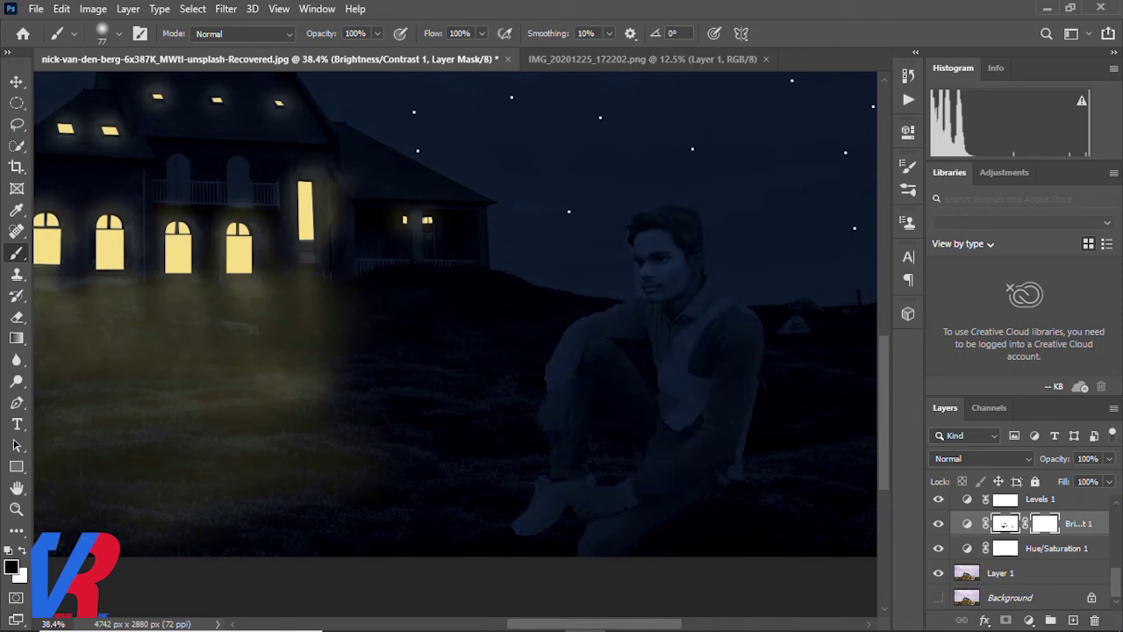
{"action": "key", "text": "z"}
{"action": "left_click_drag", "start_coordinate": [715, 333], "coordinate": [671, 334]}
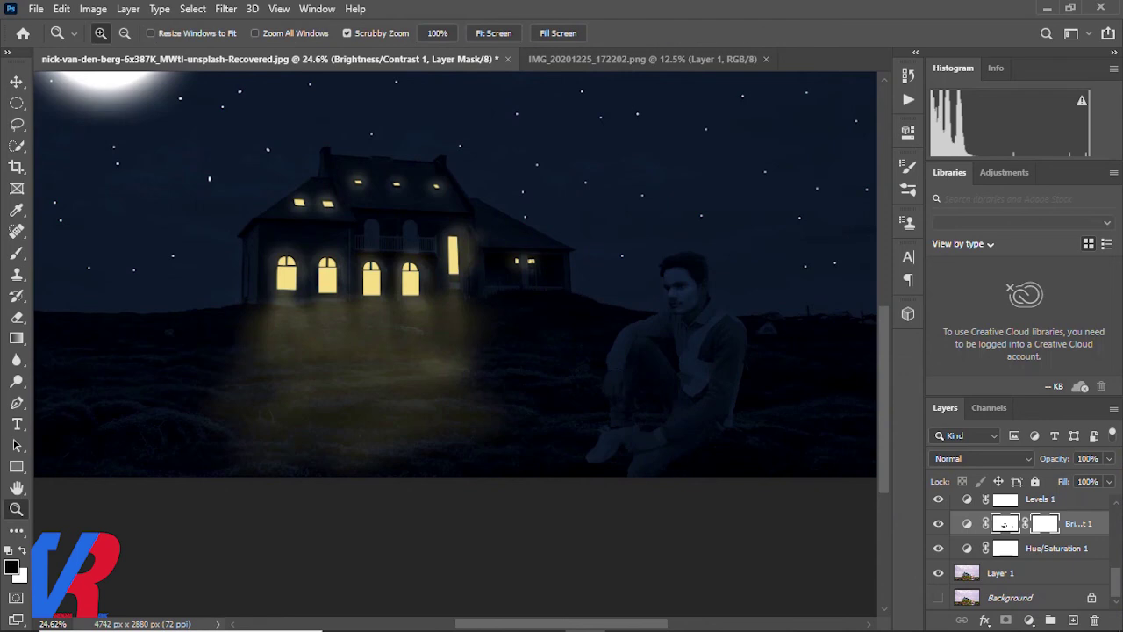
Paint the mask white with a 448 px soft brush over the foreground ground.
{"action": "left_click_drag", "start_coordinate": [672, 279], "coordinate": [584, 279]}
{"action": "left_click_drag", "start_coordinate": [395, 263], "coordinate": [491, 264]}
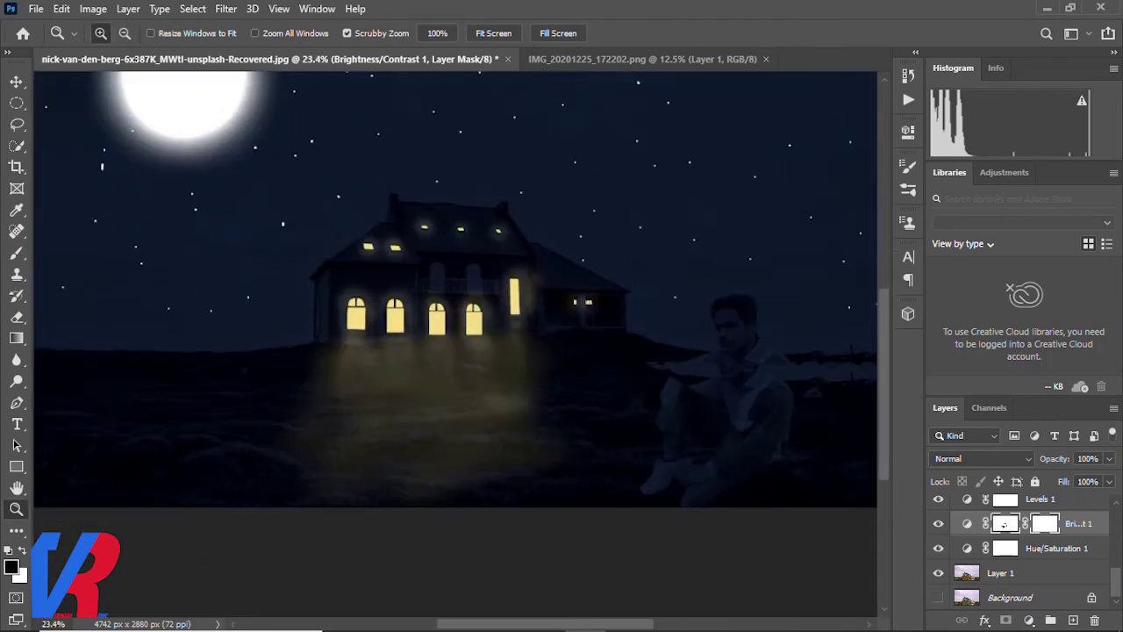
{"action": "key", "text": "b"}
{"action": "right_click", "coordinate": [334, 364]}
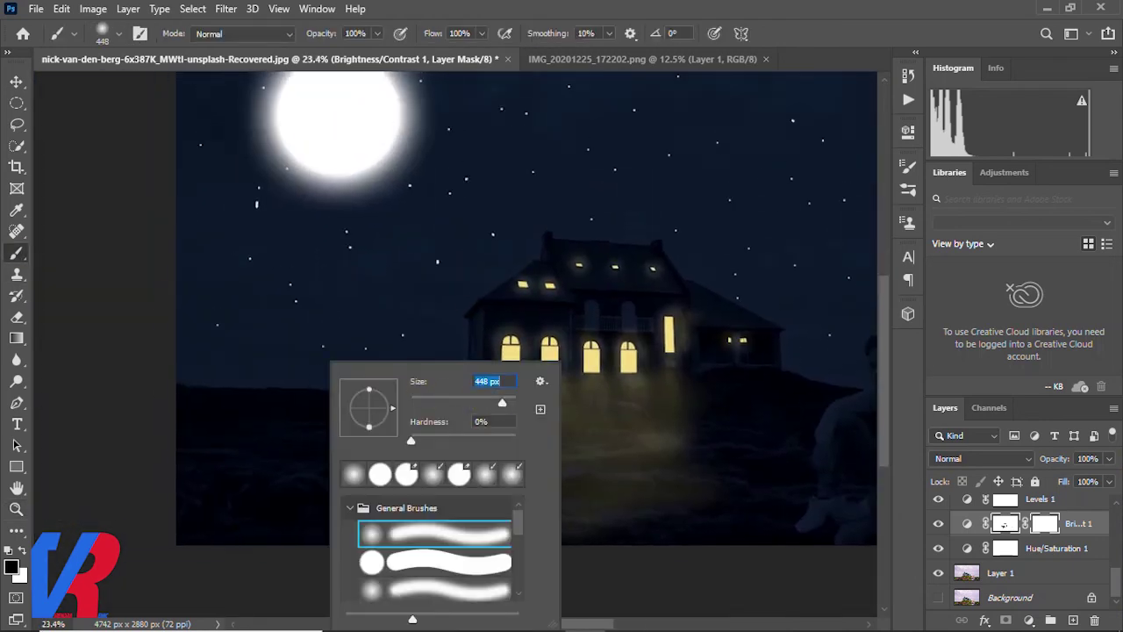
{"action": "key", "text": "Return"}
{"action": "left_click_drag", "start_coordinate": [378, 457], "coordinate": [290, 536]}
Shrink the brush to 23 px and brighten the chimney's left side.
{"action": "scroll", "coordinate": [328, 411], "scroll_direction": "down", "scroll_amount": 4}
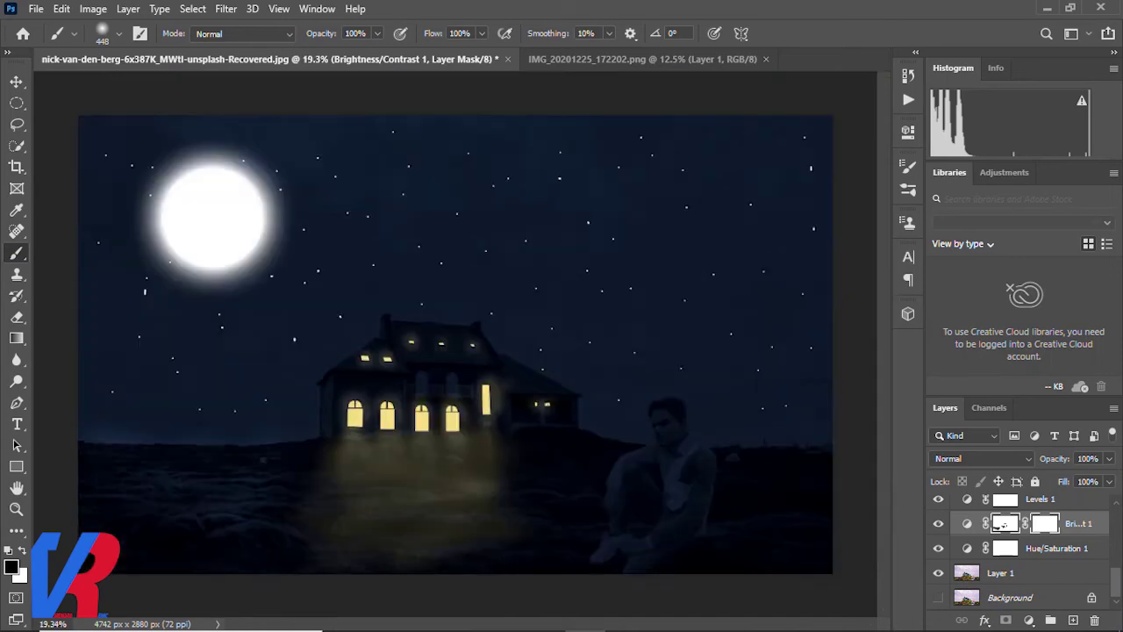
{"action": "scroll", "coordinate": [429, 447], "scroll_direction": "up", "scroll_amount": 5}
{"action": "scroll", "coordinate": [429, 448], "scroll_direction": "up", "scroll_amount": 3}
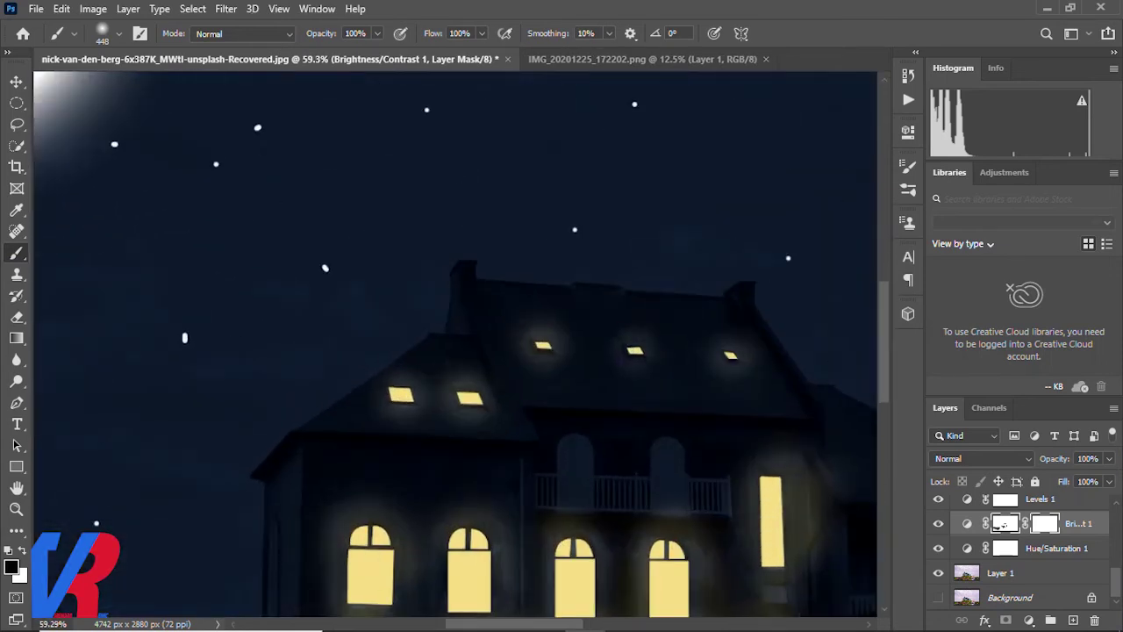
{"action": "scroll", "coordinate": [456, 310], "scroll_direction": "up", "scroll_amount": 3}
{"action": "right_click", "coordinate": [518, 286]}
{"action": "left_click_drag", "start_coordinate": [641, 326], "coordinate": [611, 326]}
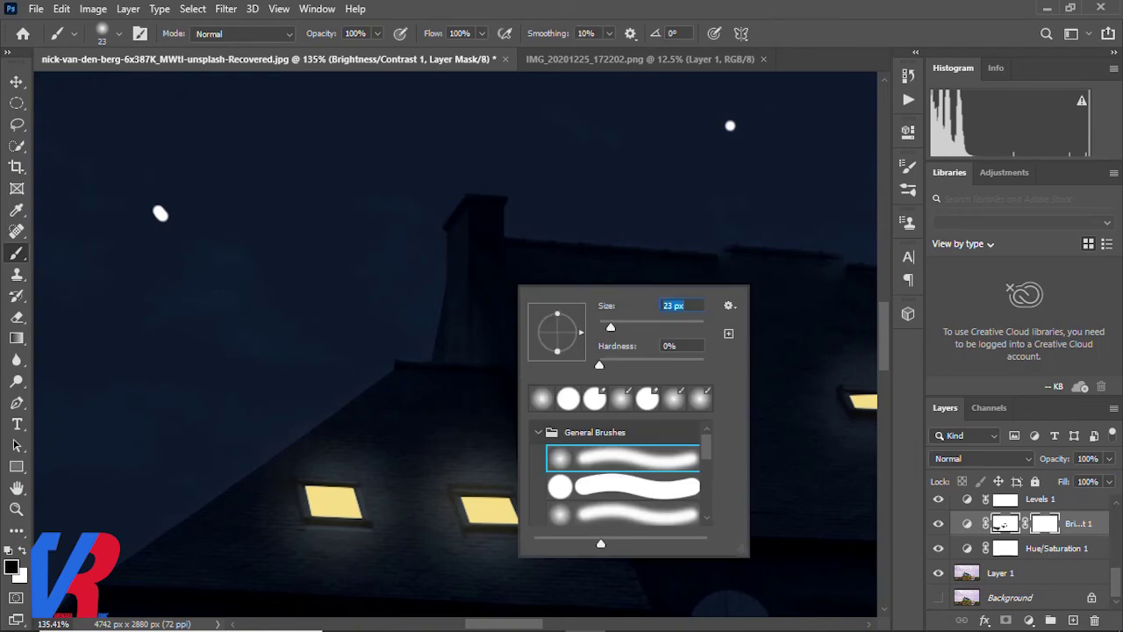
{"action": "key", "text": "Return"}
{"action": "mouse_move", "coordinate": [470, 256]}
{"action": "left_mouse_down"}
{"action": "mouse_move", "coordinate": [449, 354]}
{"action": "mouse_move", "coordinate": [399, 358]}
{"action": "left_mouse_up"}
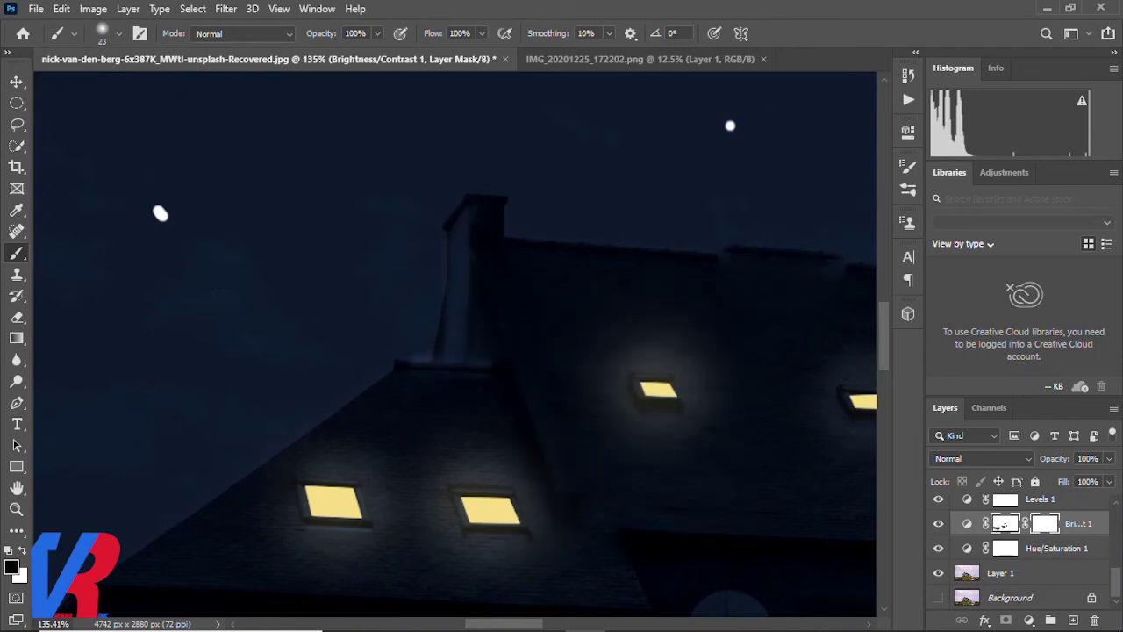
Zoom back out and enlarge the brush to 1100 px.
{"action": "scroll", "coordinate": [254, 394], "scroll_direction": "down", "scroll_amount": 3}
{"action": "scroll", "coordinate": [254, 395], "scroll_direction": "up", "scroll_amount": 2}
{"action": "scroll", "coordinate": [255, 395], "scroll_direction": "down", "scroll_amount": 1}
{"action": "scroll", "coordinate": [613, 338], "scroll_direction": "up", "scroll_amount": 3}
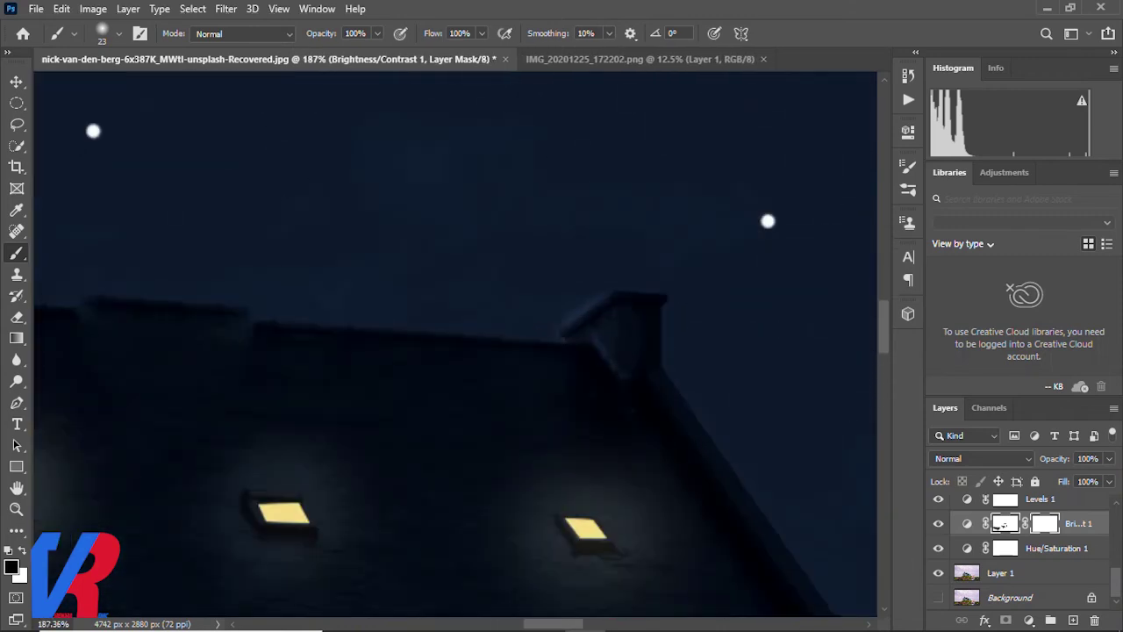
{"action": "scroll", "coordinate": [605, 298], "scroll_direction": "down", "scroll_amount": 3}
{"action": "scroll", "coordinate": [605, 299], "scroll_direction": "down", "scroll_amount": 2}
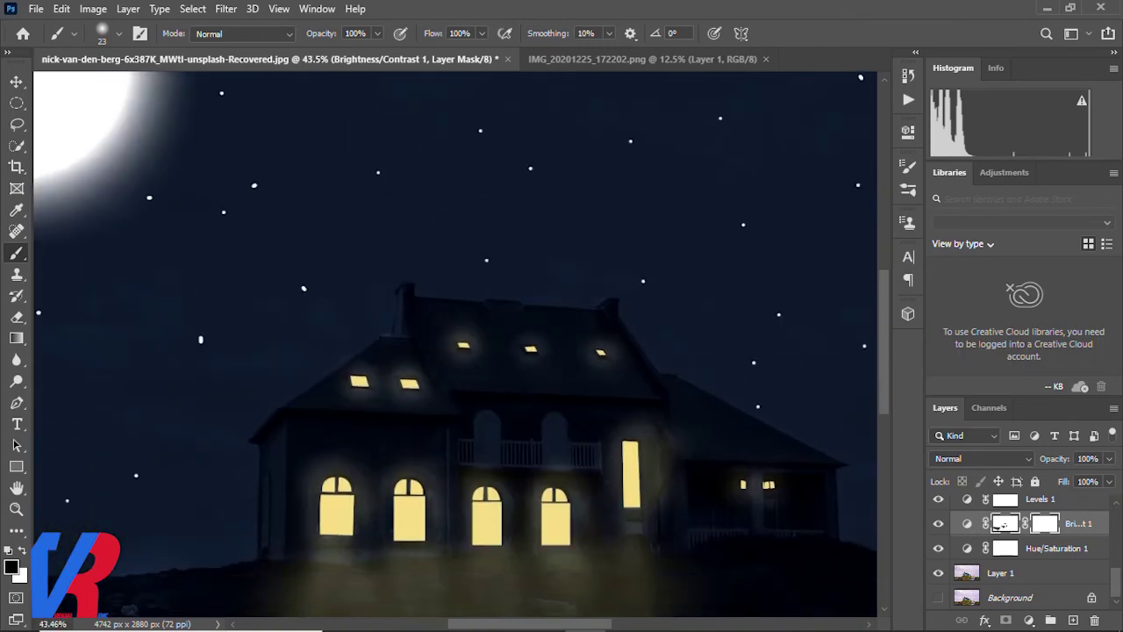
{"action": "scroll", "coordinate": [363, 339], "scroll_direction": "down", "scroll_amount": 3}
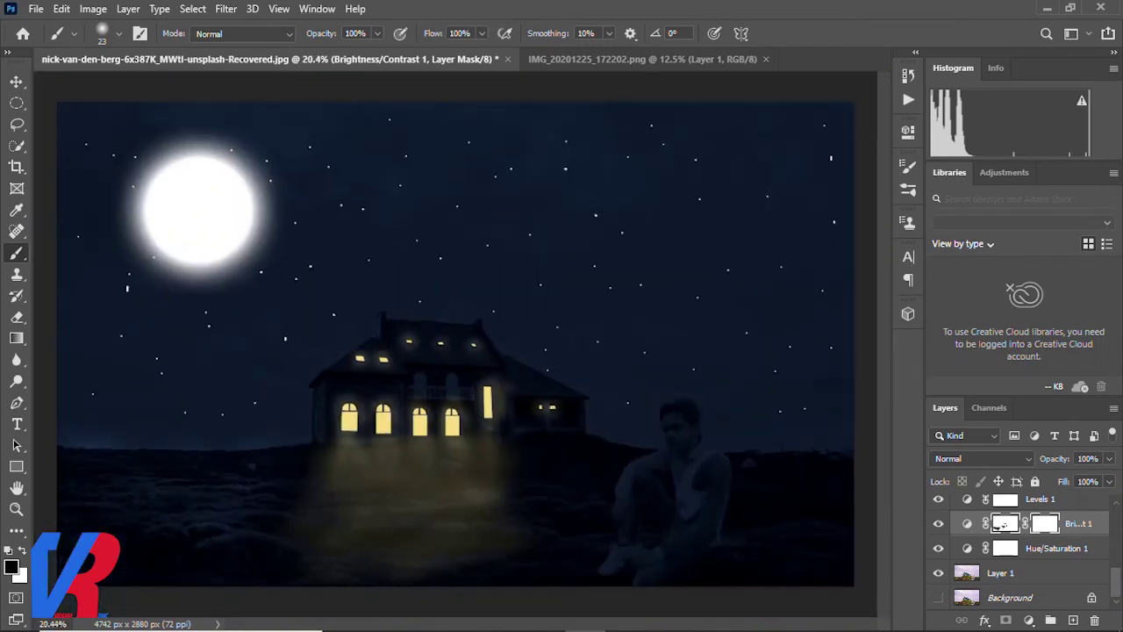
{"action": "key", "text": "bracketright"}
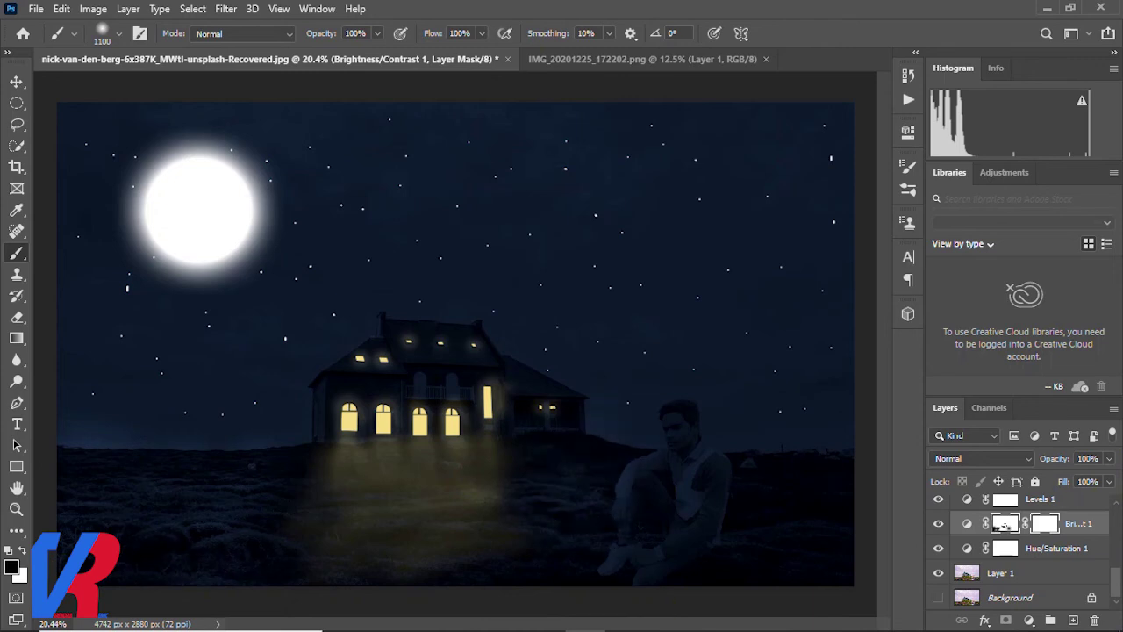
Paint white on the mask over the seated man's face, neck, shoulder and arm.
{"action": "left_click", "coordinate": [689, 456]}
{"action": "scroll", "coordinate": [676, 456], "scroll_direction": "up", "scroll_amount": 3}
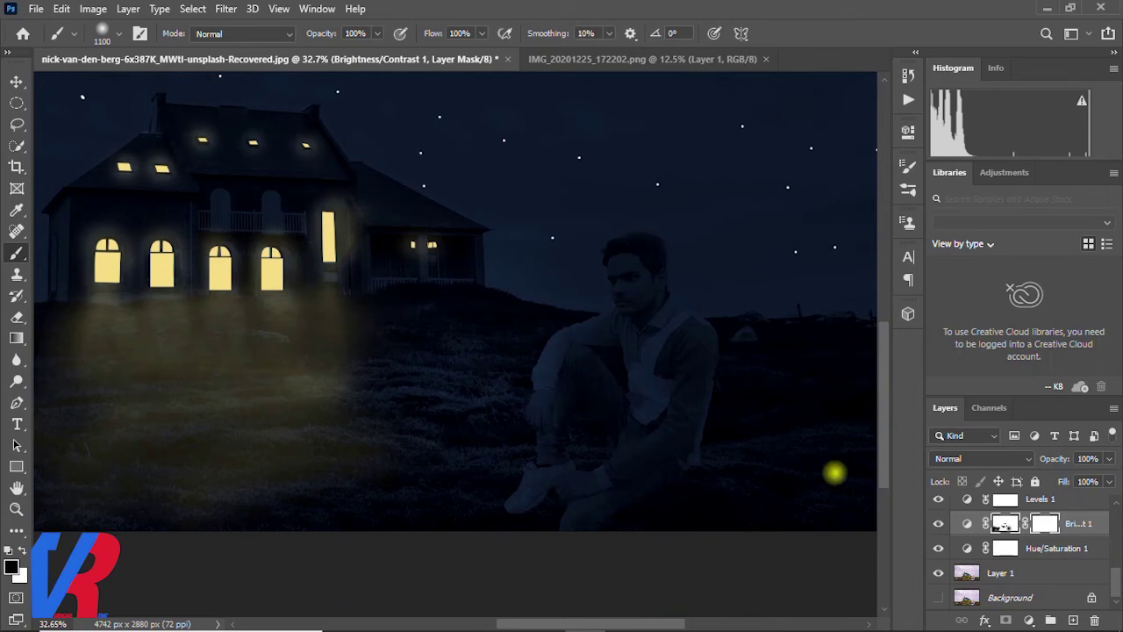
{"action": "scroll", "coordinate": [581, 469], "scroll_direction": "down", "scroll_amount": 2}
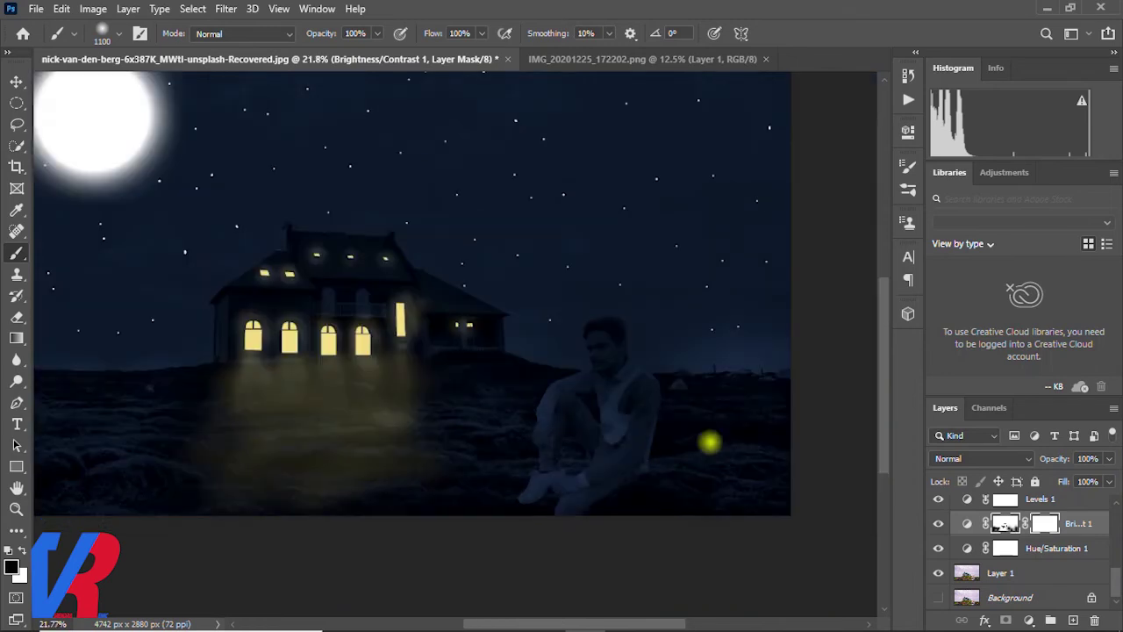
{"action": "scroll", "coordinate": [662, 399], "scroll_direction": "up", "scroll_amount": 5}
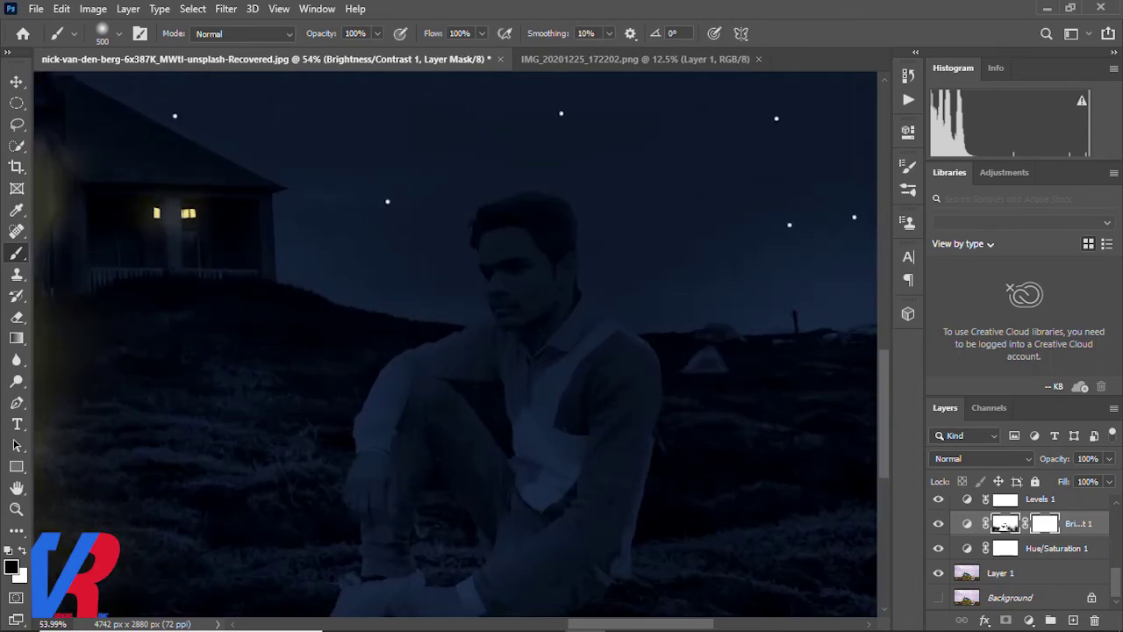
{"action": "left_click_drag", "start_coordinate": [518, 250], "coordinate": [558, 546]}
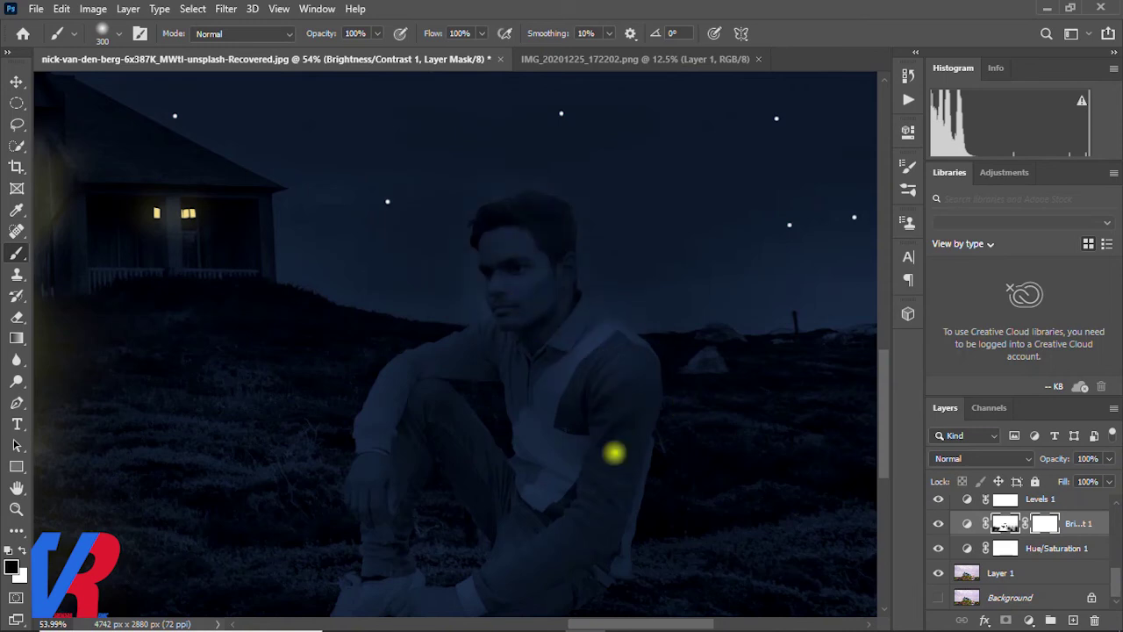
{"action": "scroll", "coordinate": [557, 546], "scroll_direction": "down", "scroll_amount": 5}
{"action": "scroll", "coordinate": [615, 561], "scroll_direction": "up", "scroll_amount": 3}
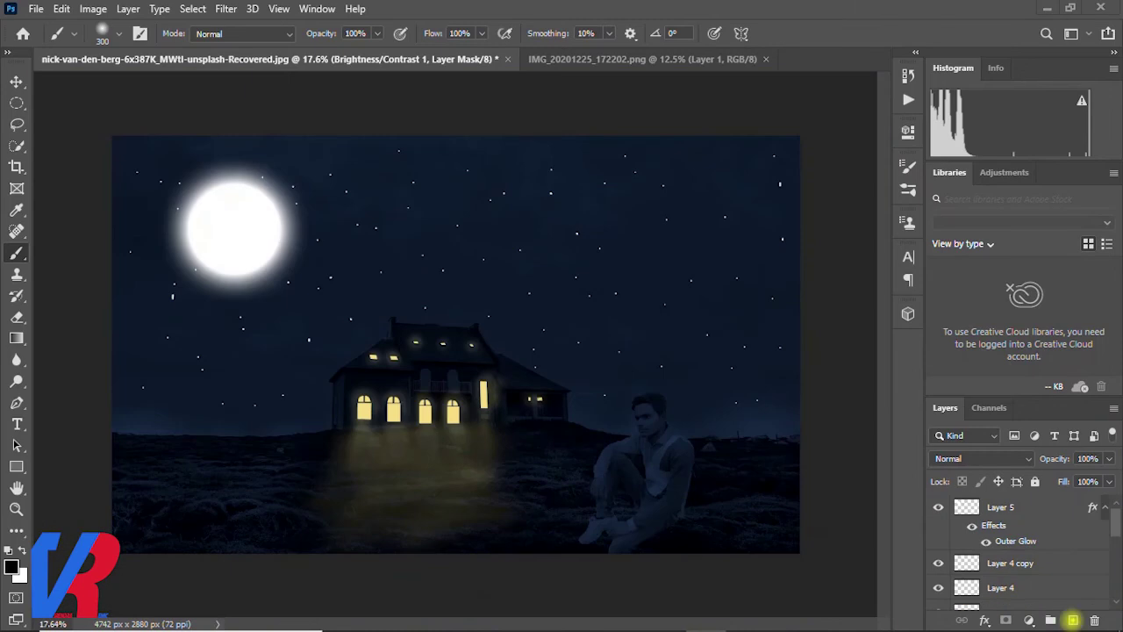
Move Layer 6 to the top of the stack and set a white brush.
{"action": "left_click_drag", "start_coordinate": [1065, 594], "coordinate": [1048, 501]}
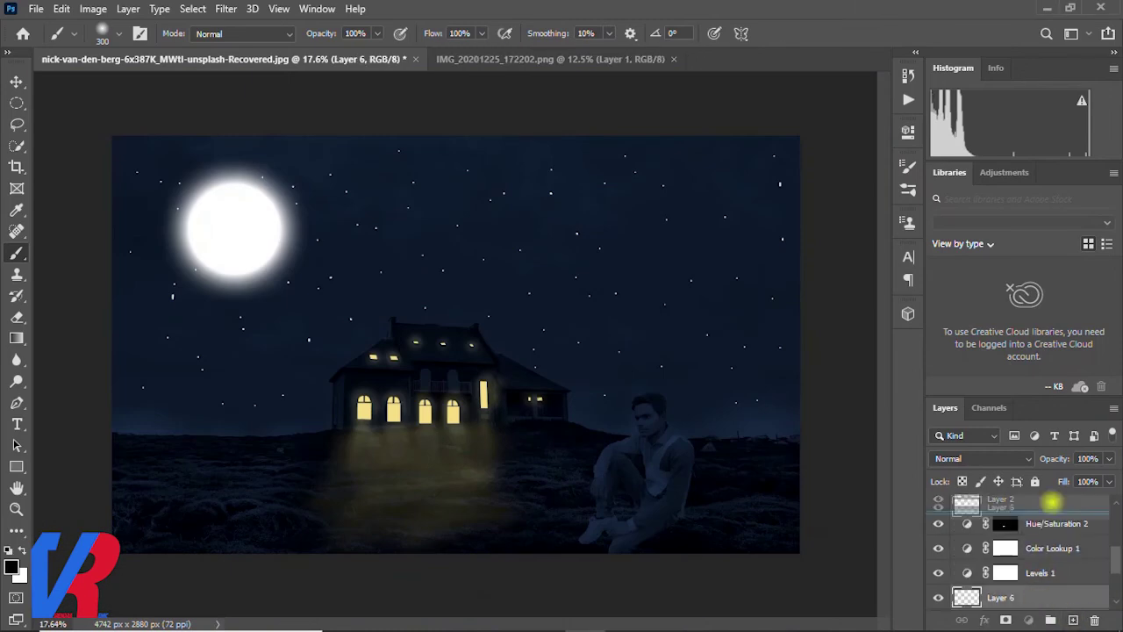
{"action": "scroll", "coordinate": [574, 369], "scroll_direction": "up", "scroll_amount": 2}
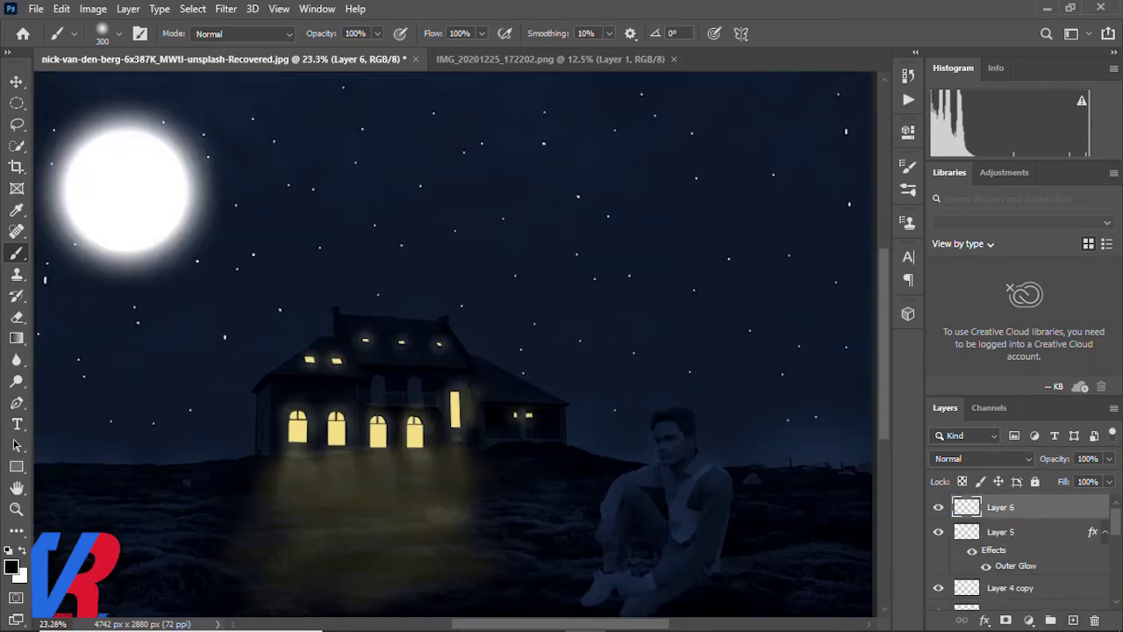
{"action": "right_click", "coordinate": [16, 253]}
{"action": "left_click", "coordinate": [110, 35]}
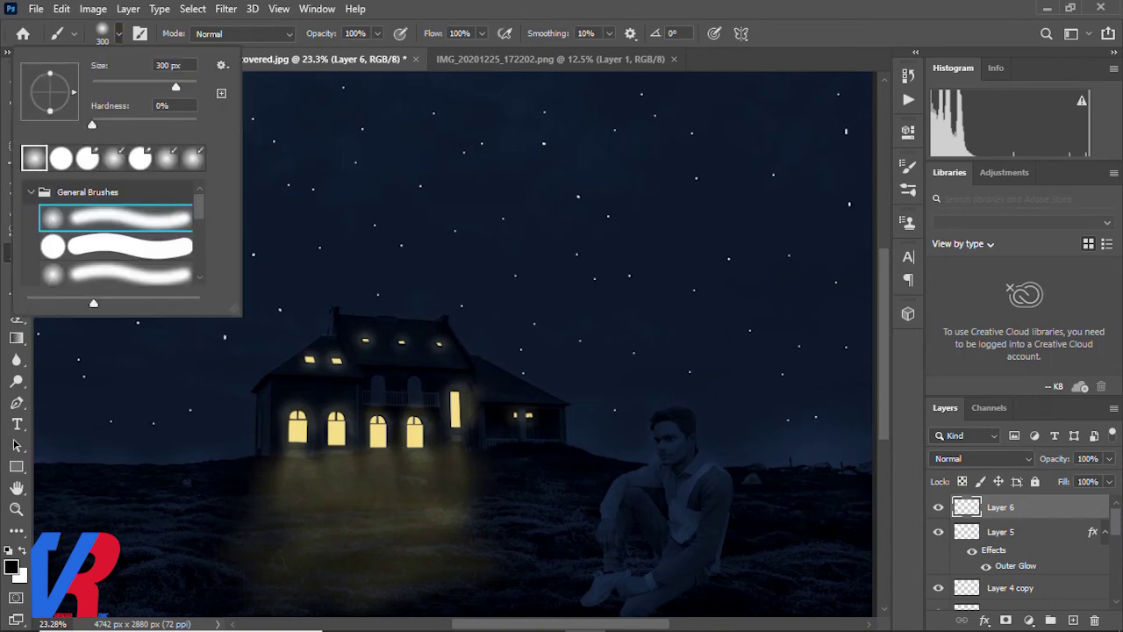
{"action": "left_click", "coordinate": [127, 189]}
{"action": "left_click", "coordinate": [21, 549]}
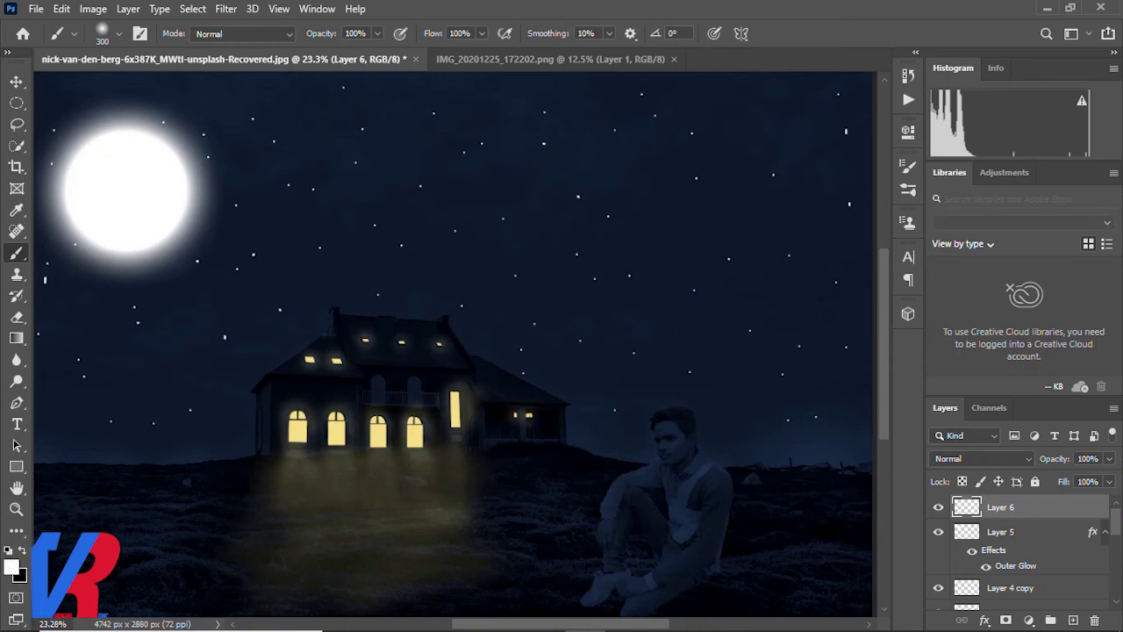
Paint a short white shooting-star streak in the sky above the house.
{"action": "scroll", "coordinate": [453, 344], "scroll_direction": "up", "scroll_amount": 3}
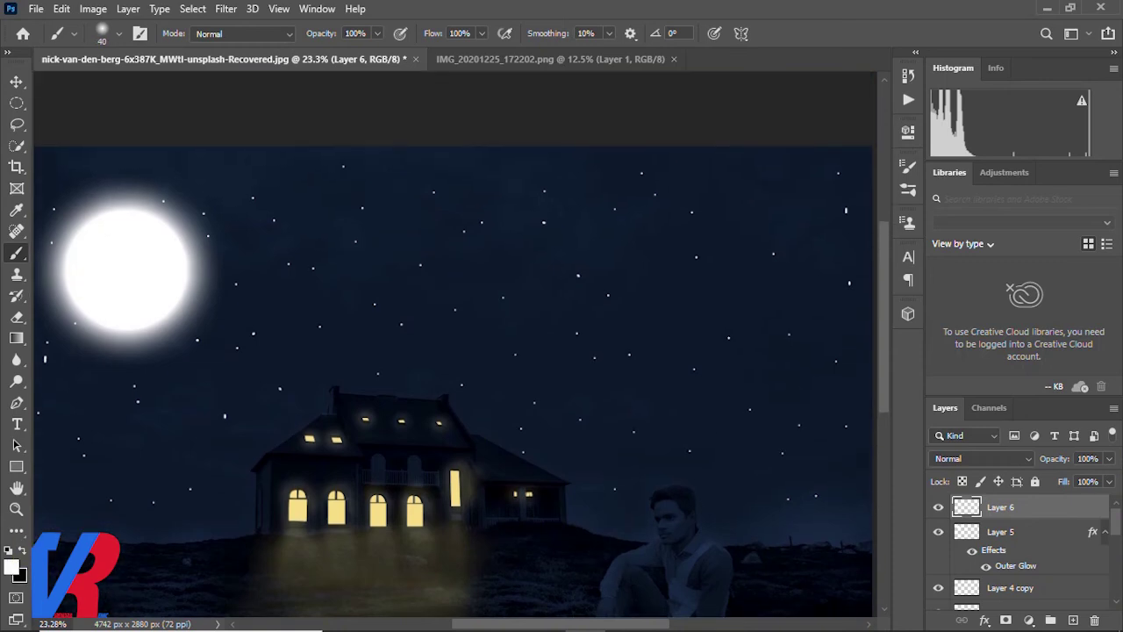
{"action": "left_click_drag", "start_coordinate": [273, 203], "coordinate": [581, 254]}
{"action": "key", "text": "ctrl+z"}
{"action": "left_click_drag", "start_coordinate": [509, 246], "coordinate": [579, 274]}
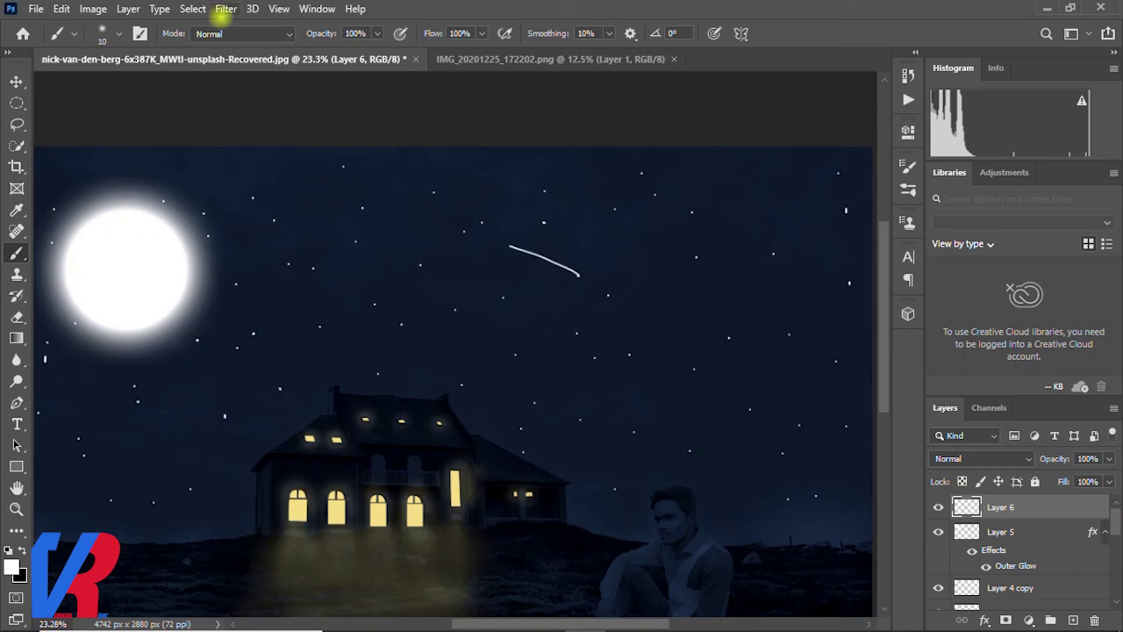
Apply a Gaussian Blur to soften the streak into a faint haze.
{"action": "left_click", "coordinate": [226, 8]}
{"action": "left_click_drag", "start_coordinate": [527, 102], "coordinate": [302, 150]}
{"action": "mouse_move", "coordinate": [219, 406]}
{"action": "left_mouse_down"}
{"action": "mouse_move", "coordinate": [292, 401]}
{"action": "mouse_move", "coordinate": [262, 403]}
{"action": "left_mouse_up"}
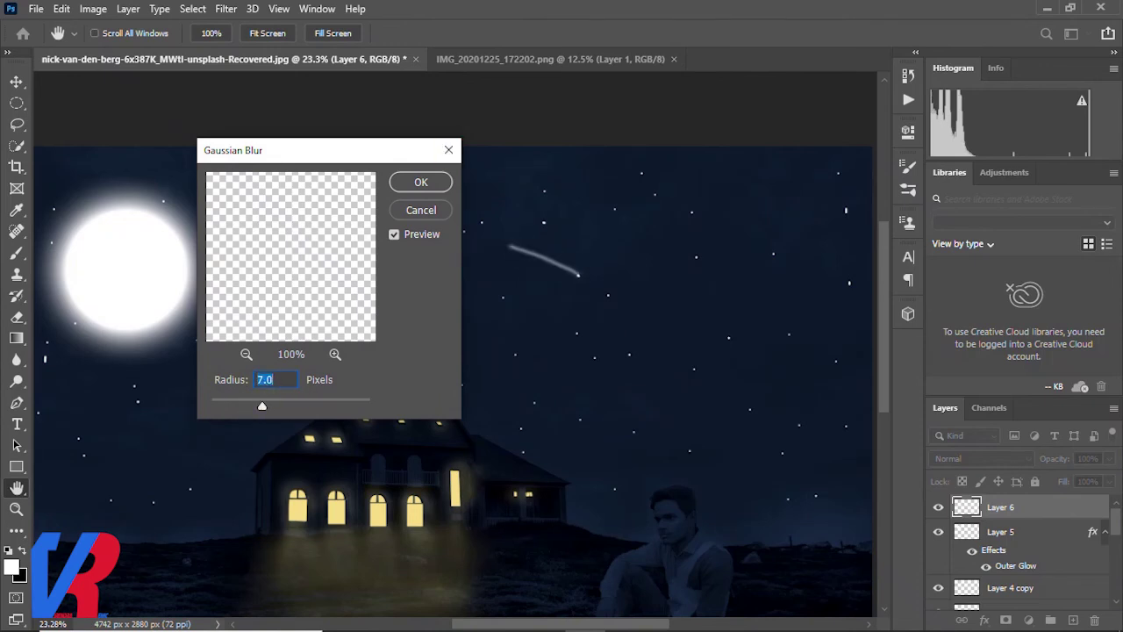
{"action": "mouse_move", "coordinate": [262, 405]}
{"action": "left_mouse_down"}
{"action": "mouse_move", "coordinate": [318, 403]}
{"action": "mouse_move", "coordinate": [301, 404]}
{"action": "left_mouse_up"}
{"action": "left_click", "coordinate": [421, 182]}
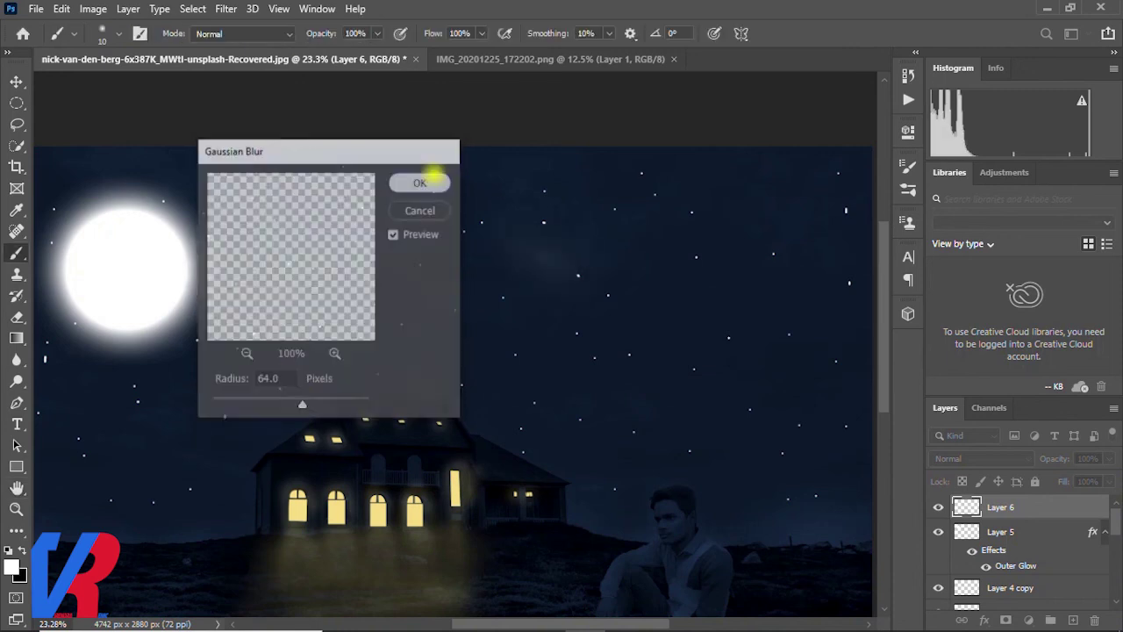
{"action": "key", "text": "v"}
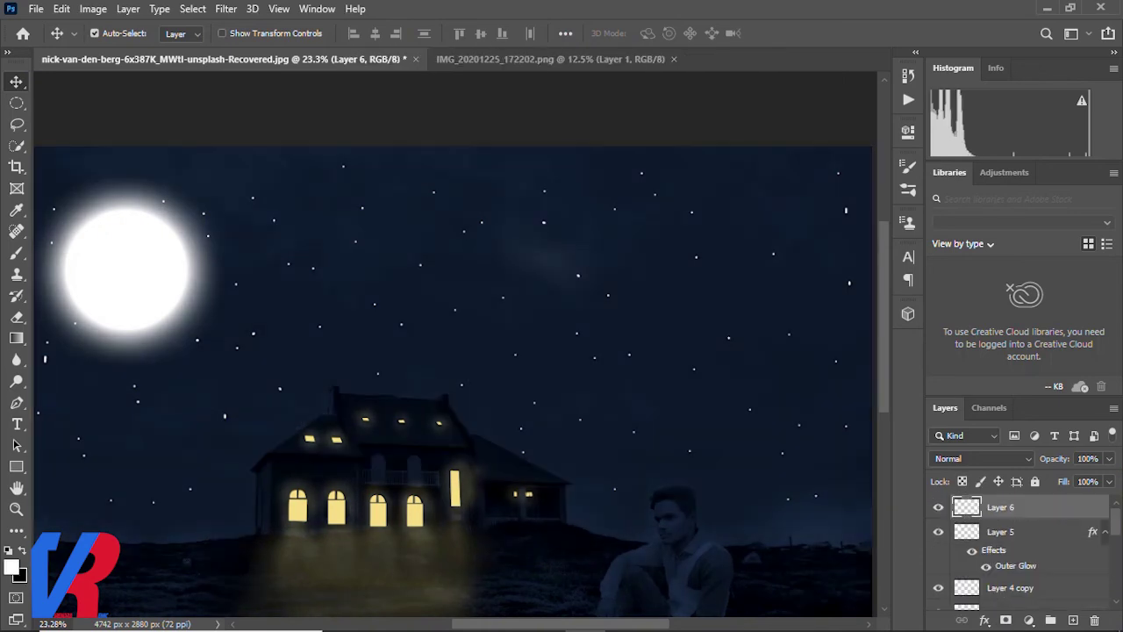
{"action": "left_click_drag", "start_coordinate": [1115, 517], "coordinate": [1115, 622]}
Select Layer 3, the house glow, and toggle its visibility to compare.
{"action": "scroll", "coordinate": [1018, 544], "scroll_direction": "up", "scroll_amount": 3}
{"action": "scroll", "coordinate": [439, 351], "scroll_direction": "down", "scroll_amount": 2}
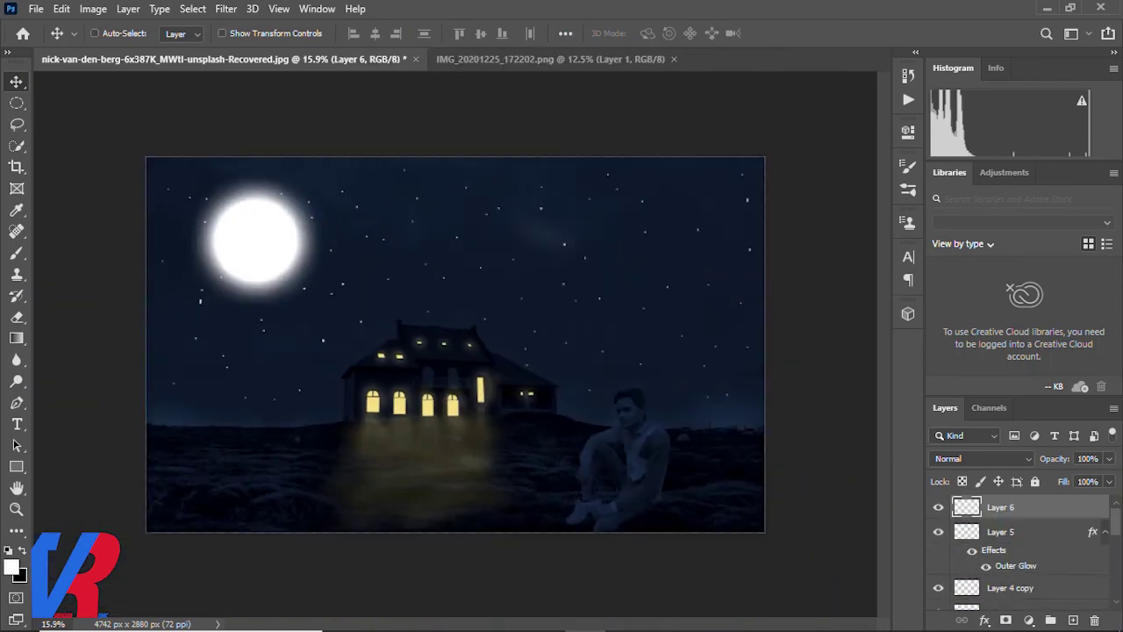
{"action": "scroll", "coordinate": [439, 263], "scroll_direction": "up", "scroll_amount": 2}
{"action": "right_click", "coordinate": [449, 423]}
{"action": "left_click", "coordinate": [474, 437]}
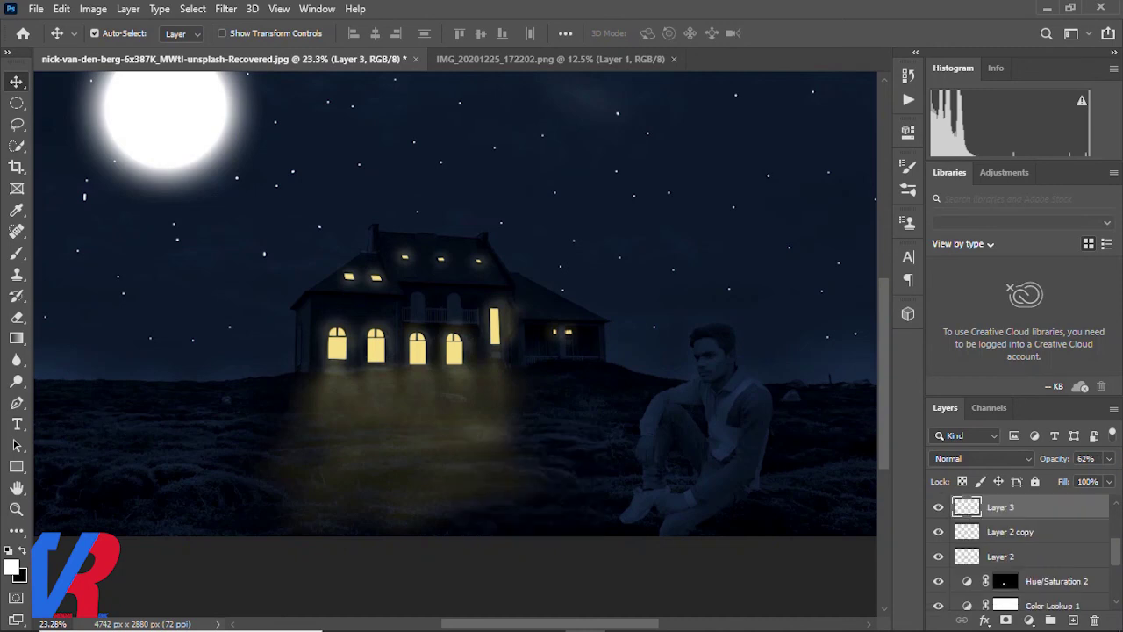
{"action": "left_click", "coordinate": [939, 508]}
{"action": "left_click", "coordinate": [938, 507]}
Erase the glow's lower part with a soft 1000 px eraser at 27% flow.
{"action": "left_click", "coordinate": [17, 315]}
{"action": "scroll", "coordinate": [439, 351], "scroll_direction": "down", "scroll_amount": 2}
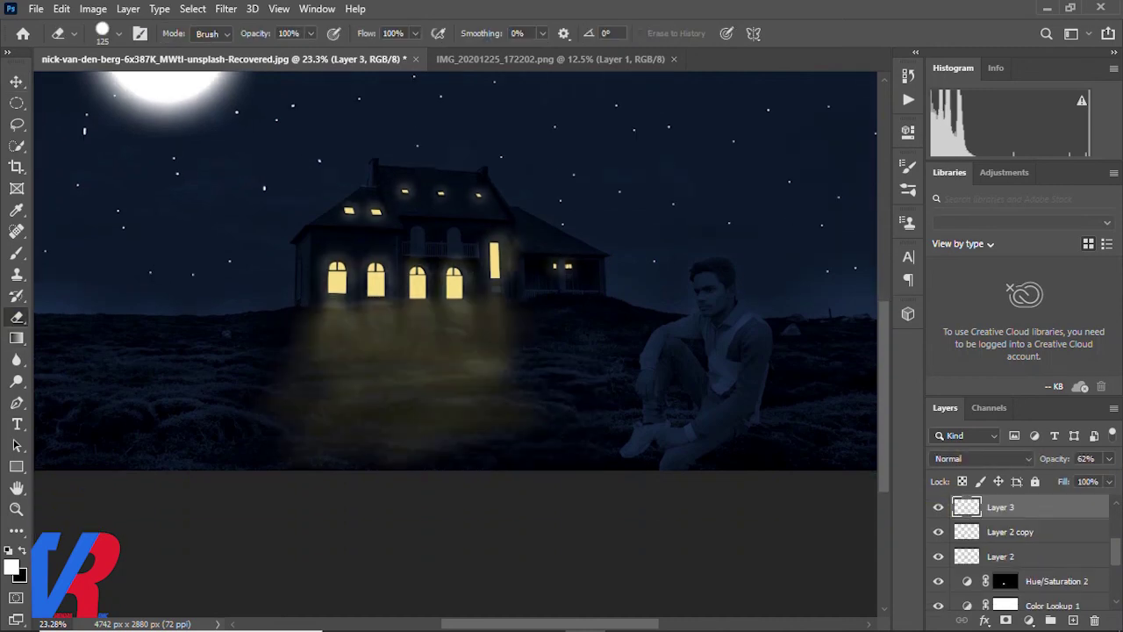
{"action": "left_click", "coordinate": [414, 33]}
{"action": "left_click_drag", "start_coordinate": [413, 52], "coordinate": [366, 53]}
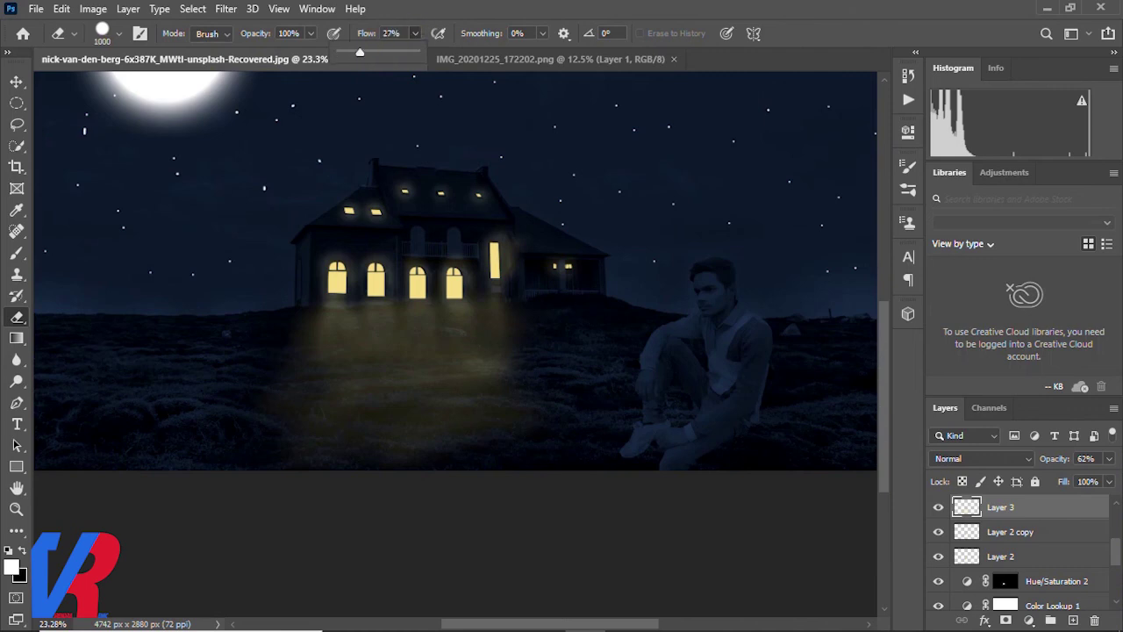
{"action": "right_click", "coordinate": [401, 350]}
{"action": "double_click", "coordinate": [432, 460]}
{"action": "left_click_drag", "start_coordinate": [529, 451], "coordinate": [369, 412]}
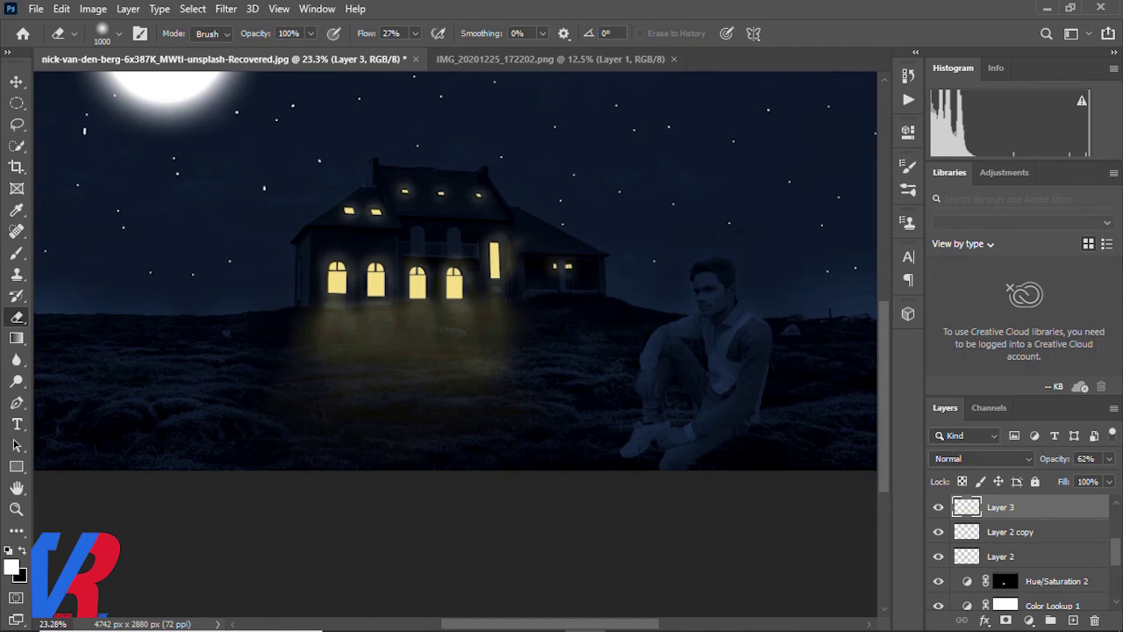
{"action": "scroll", "coordinate": [403, 263], "scroll_direction": "down", "scroll_amount": 2}
{"action": "scroll", "coordinate": [404, 264], "scroll_direction": "up", "scroll_amount": 3}
{"action": "scroll", "coordinate": [404, 263], "scroll_direction": "up", "scroll_amount": 2}
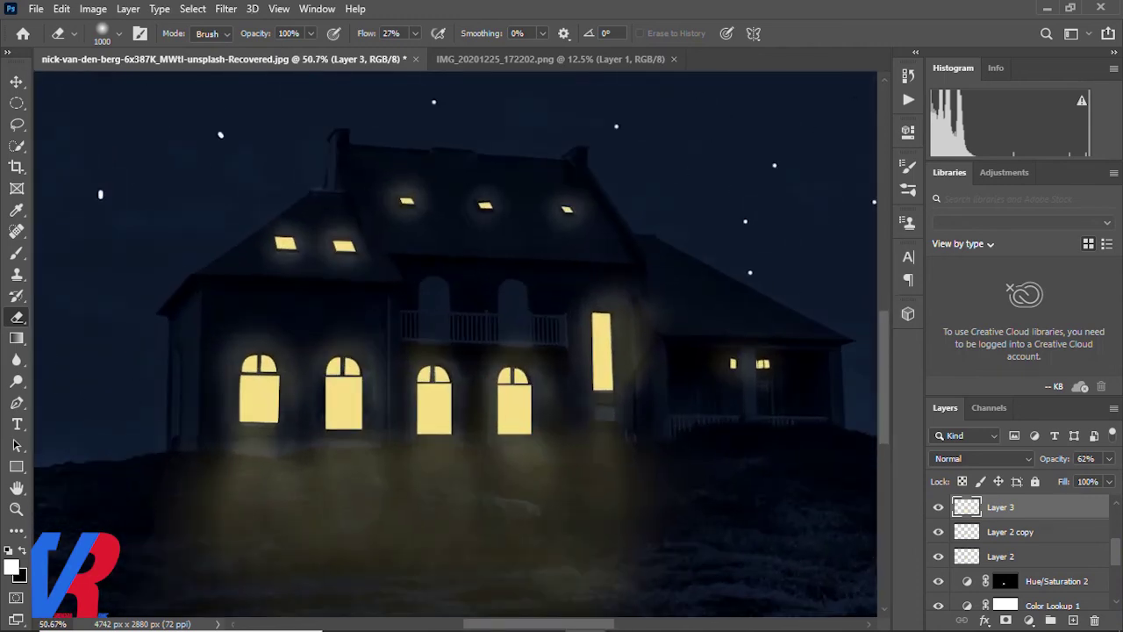
Sample a lit window's pale yellow and paint it at 1% flow around the house base.
{"action": "key", "text": "b"}
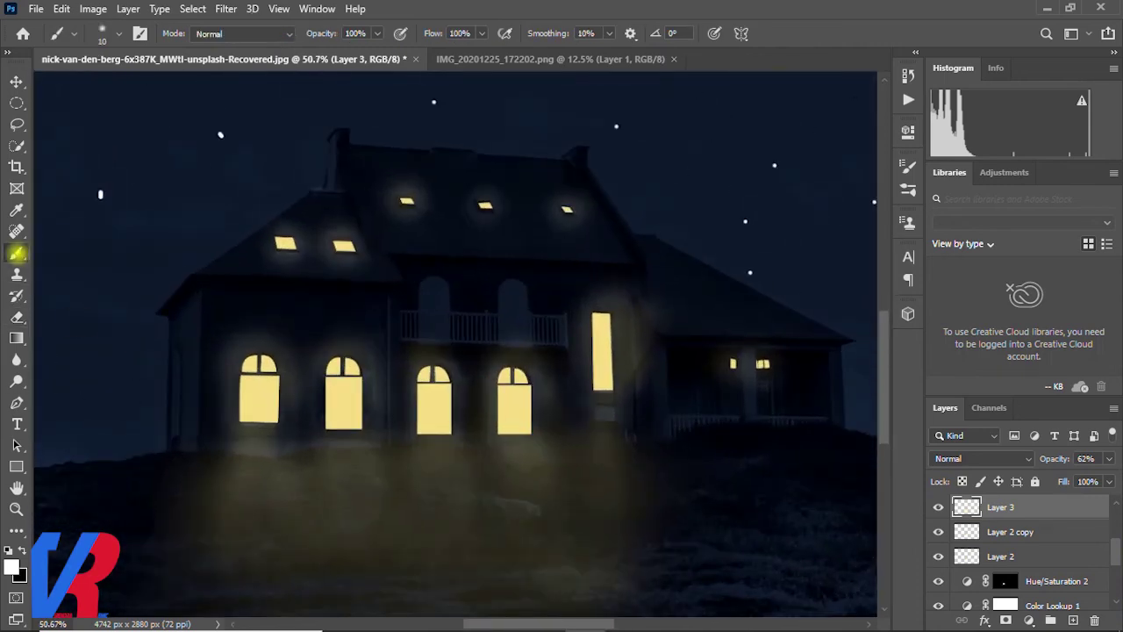
{"action": "left_click", "coordinate": [343, 395], "text": "alt"}
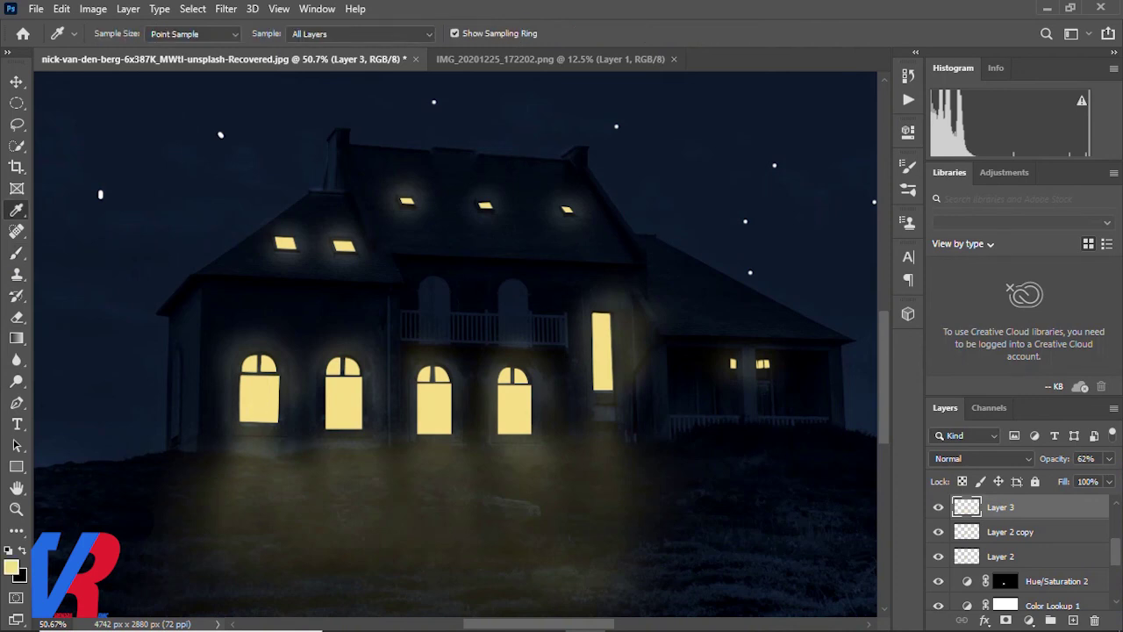
{"action": "right_click", "coordinate": [285, 361]}
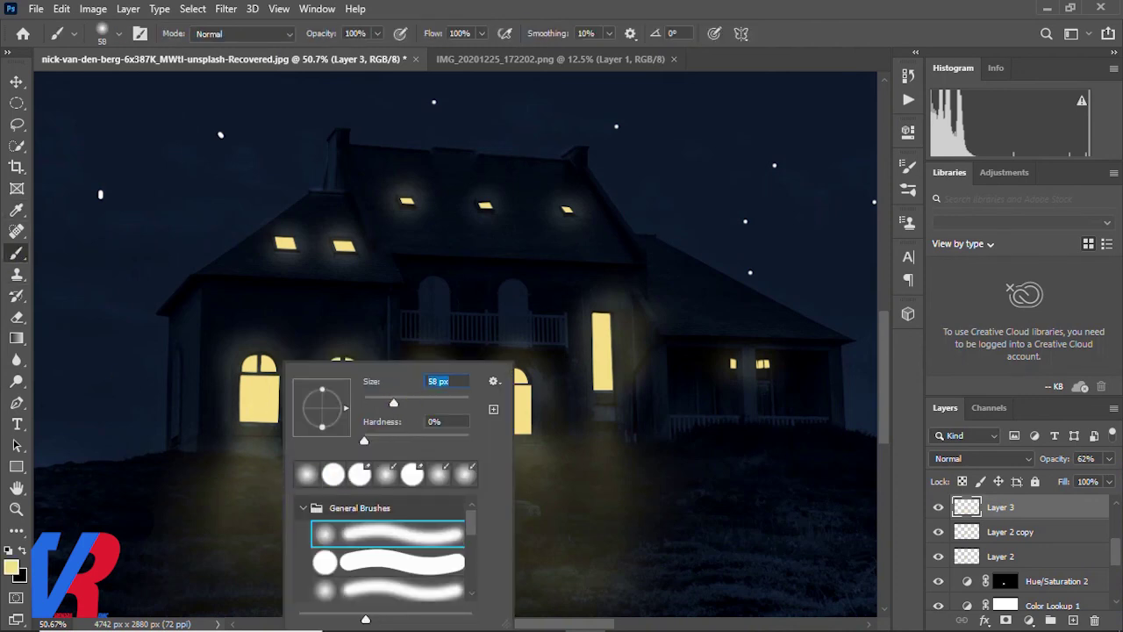
{"action": "left_click_drag", "start_coordinate": [481, 33], "coordinate": [406, 43]}
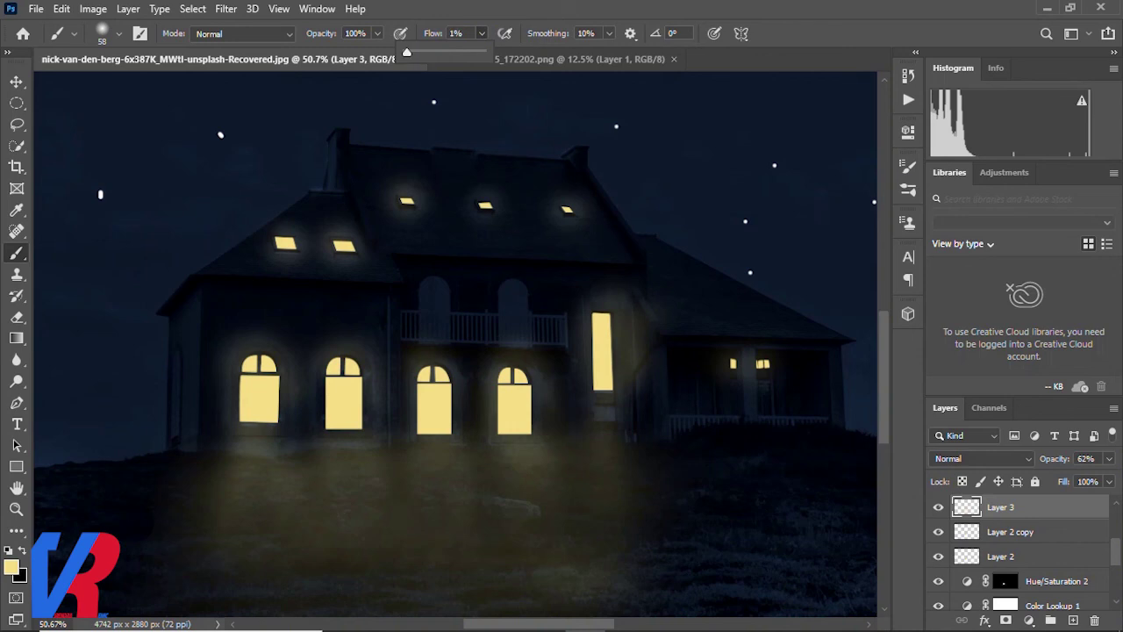
{"action": "scroll", "coordinate": [664, 355], "scroll_direction": "down", "scroll_amount": 3}
{"action": "key", "text": "bracketright"}
{"action": "key", "text": "bracketright"}
{"action": "key", "text": "bracketright"}
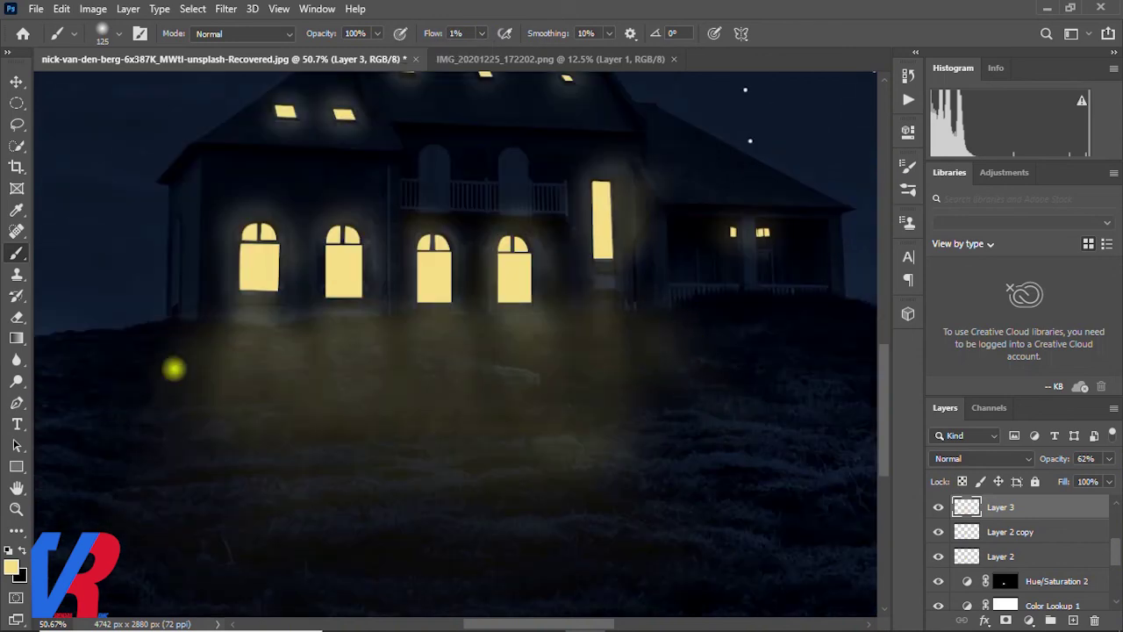
{"action": "left_click_drag", "start_coordinate": [662, 416], "coordinate": [645, 394]}
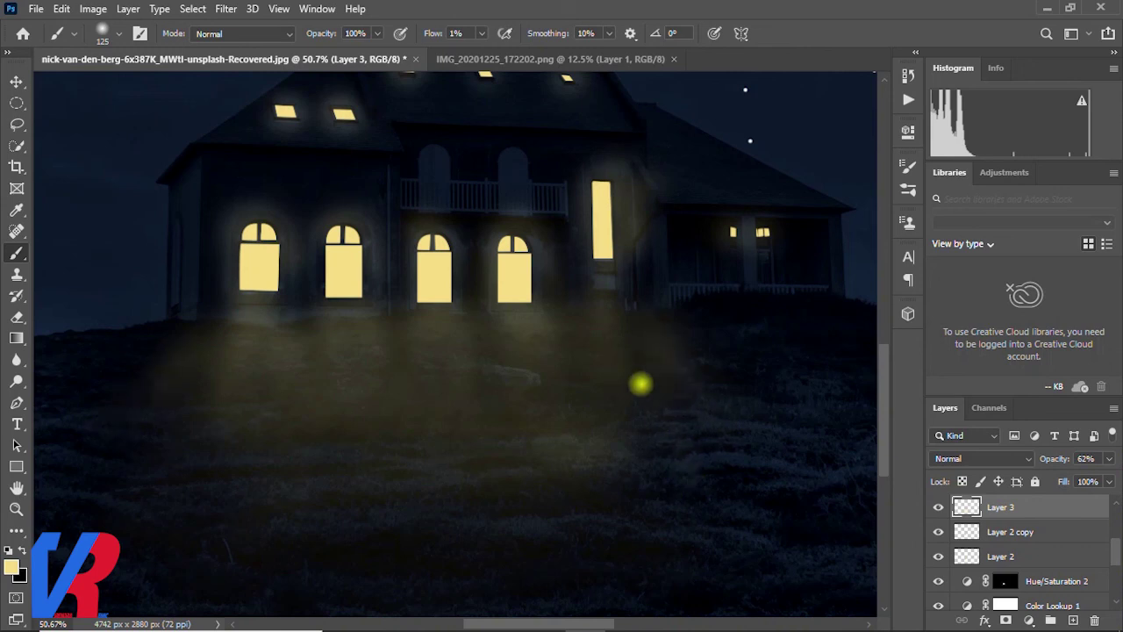
{"action": "scroll", "coordinate": [411, 585], "scroll_direction": "down", "scroll_amount": 2}
{"action": "scroll", "coordinate": [410, 586], "scroll_direction": "up", "scroll_amount": 5}
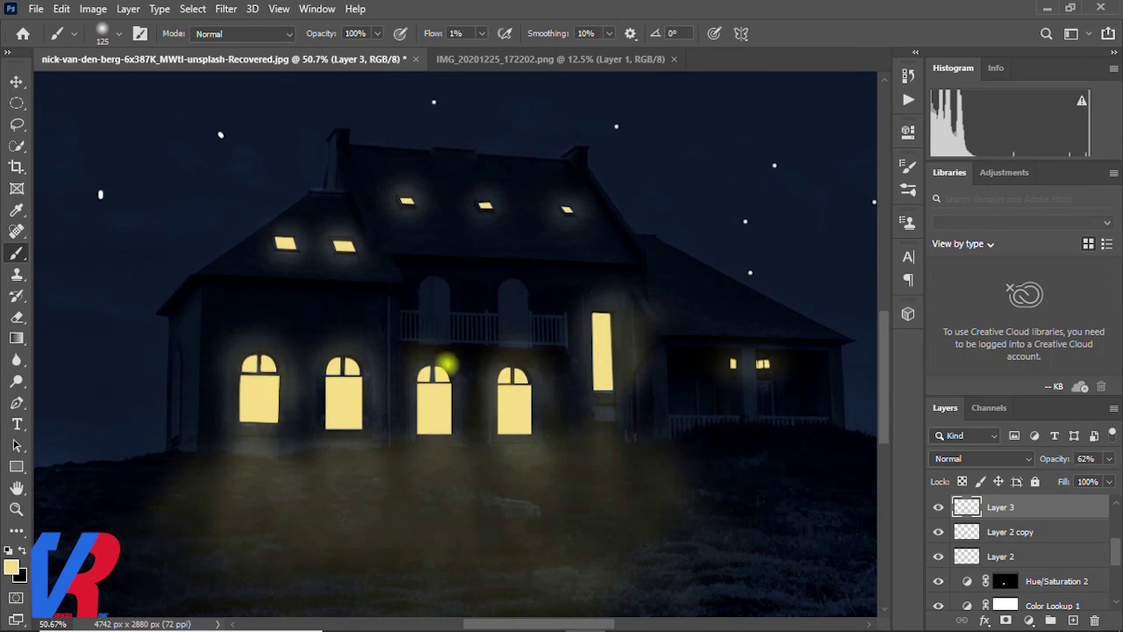
{"action": "scroll", "coordinate": [447, 363], "scroll_direction": "down", "scroll_amount": 3}
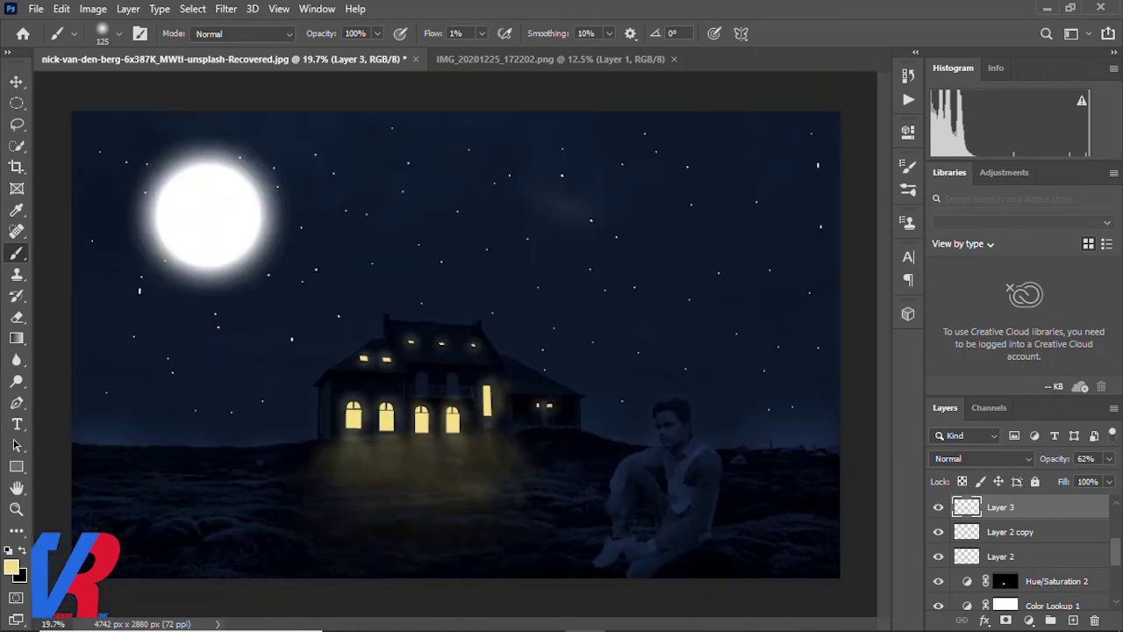